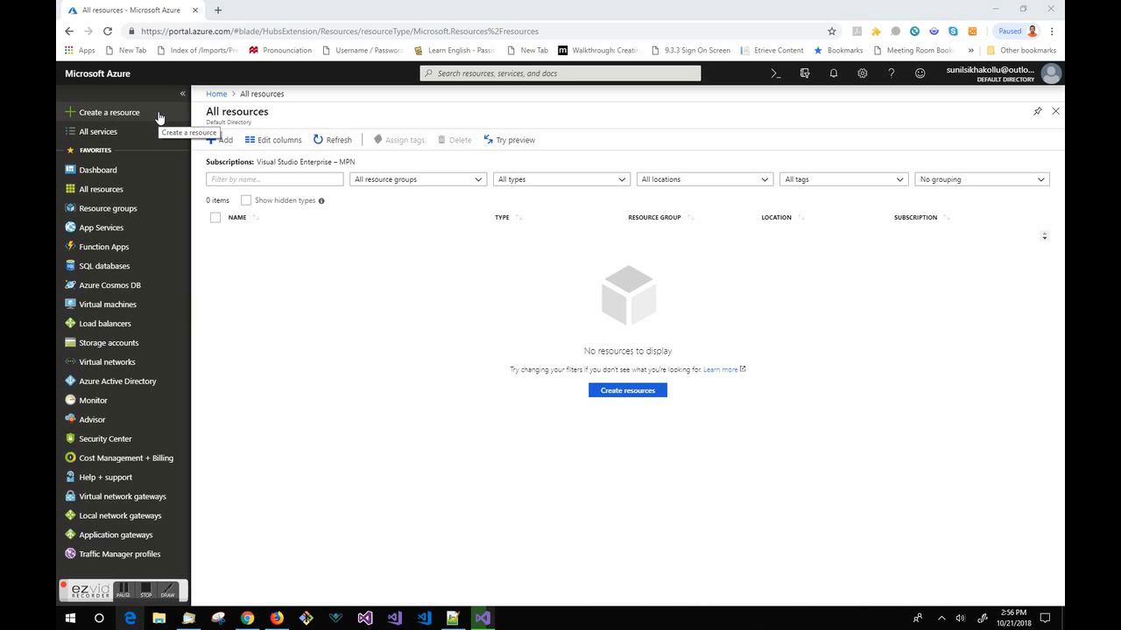
Search the marketplace for "network security group" and open Microsoft's Network security group offering
{"action": "left_click", "coordinate": [159, 114]}
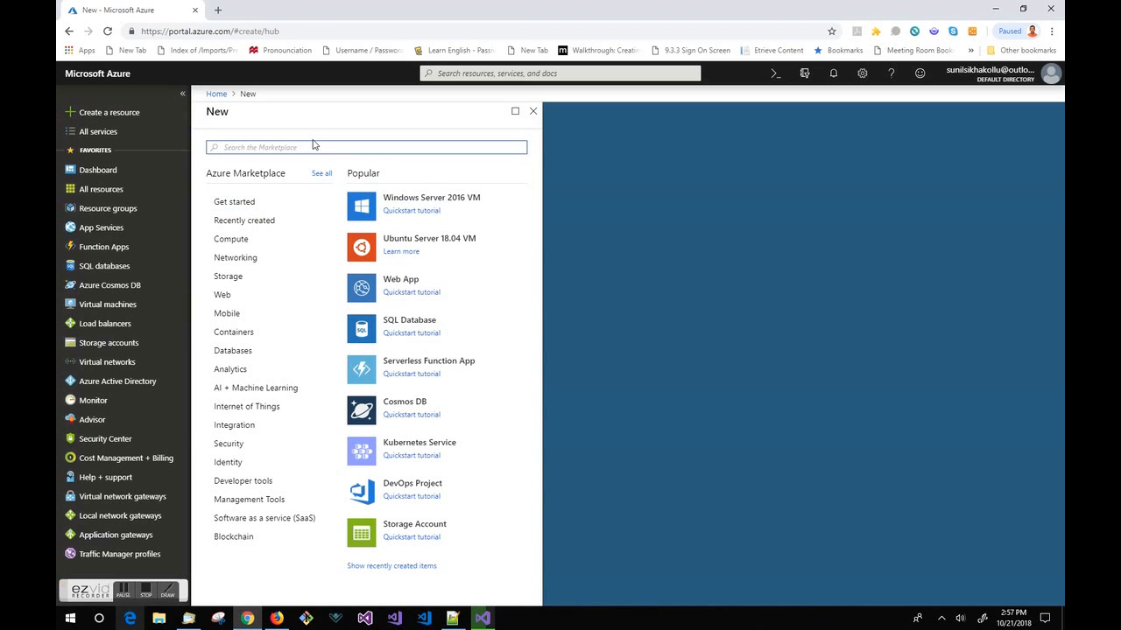
{"action": "type", "text": "network sec urity group"}
{"action": "key", "text": "Return"}
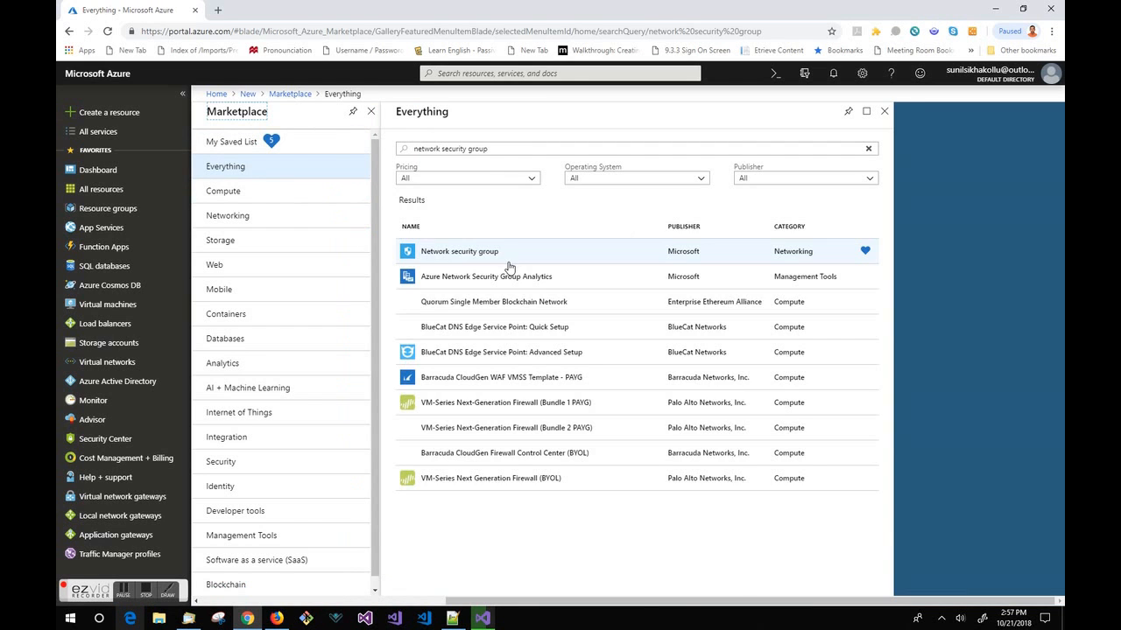
{"action": "left_click", "coordinate": [510, 254]}
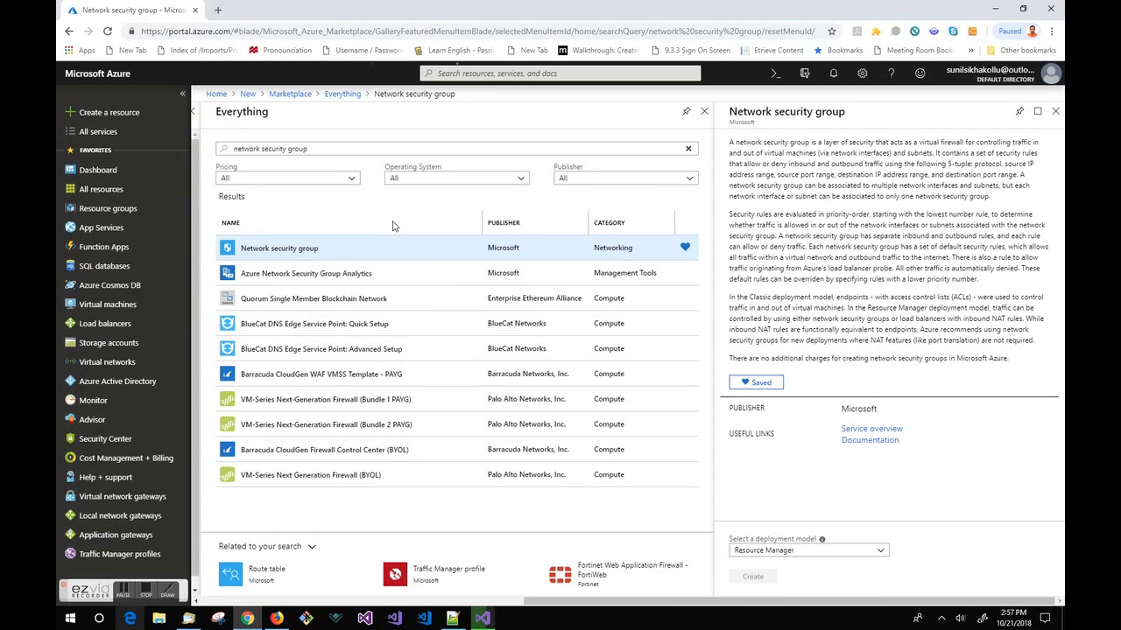
Name the new network security group ADNSG and assign it to a new resource group named PrimaryResource
{"action": "type", "text": "ADNSG"}
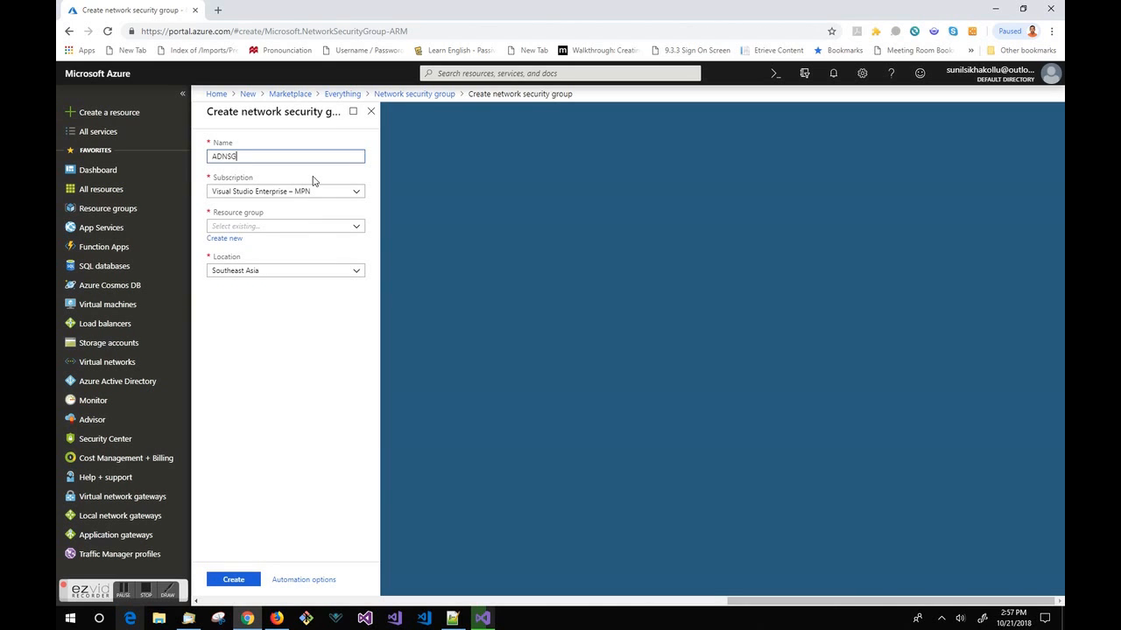
{"action": "left_click", "coordinate": [324, 225]}
{"action": "left_click", "coordinate": [224, 238]}
{"action": "left_click", "coordinate": [286, 321]}
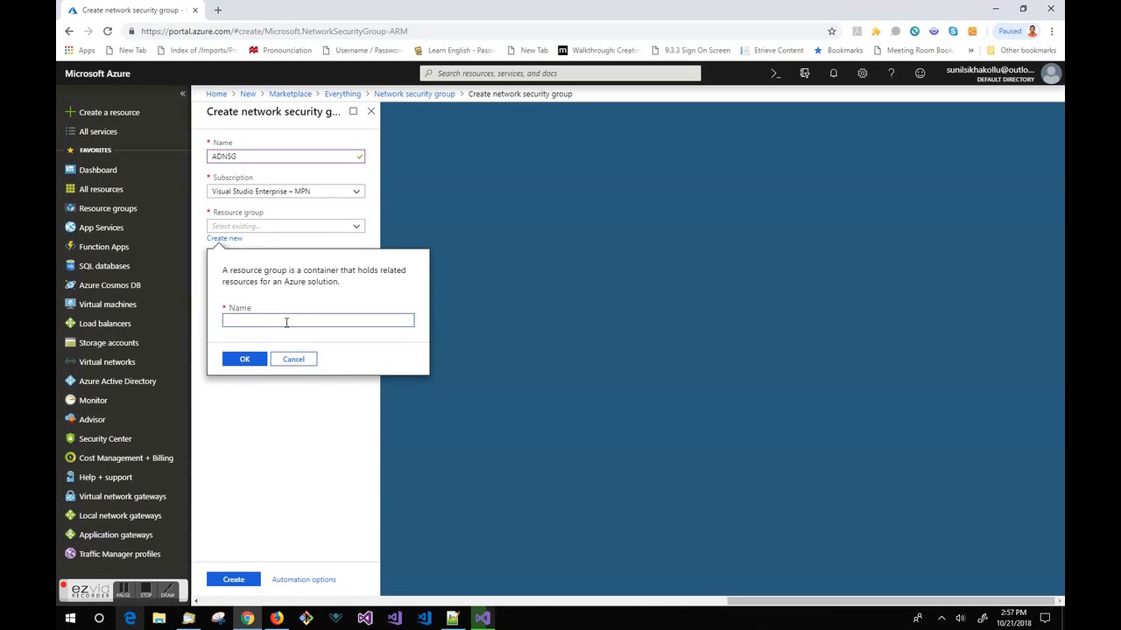
{"action": "type", "text": "PrimaryResource"}
{"action": "left_click", "coordinate": [252, 359]}
Set the location of the network security group to Southeast Asia and create it
{"action": "left_click", "coordinate": [268, 270]}
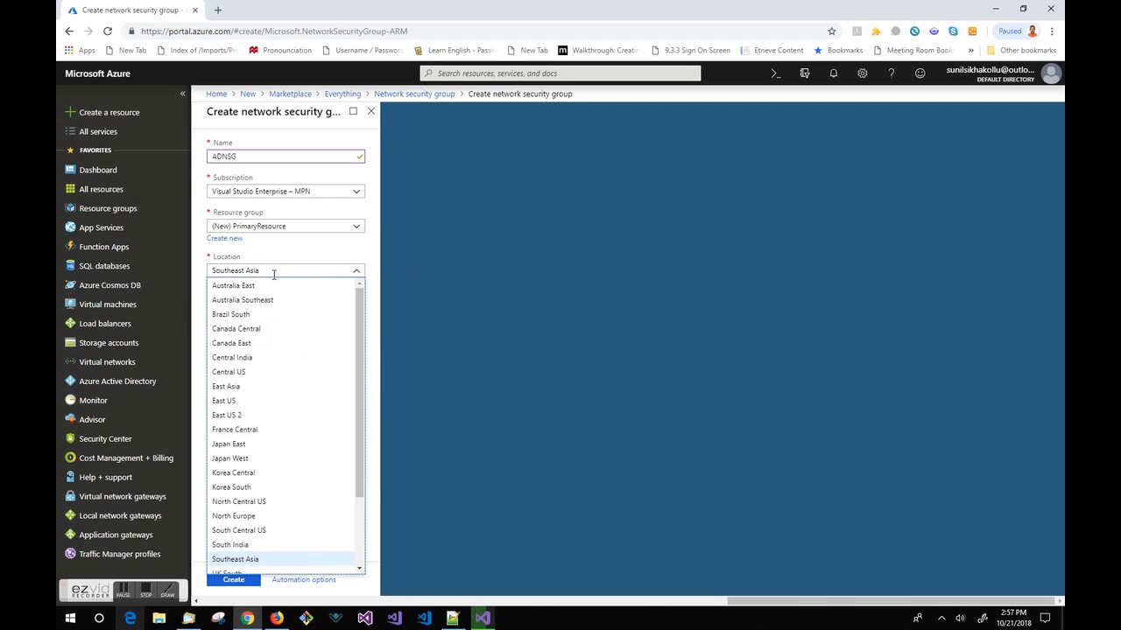
{"action": "left_click", "coordinate": [269, 417]}
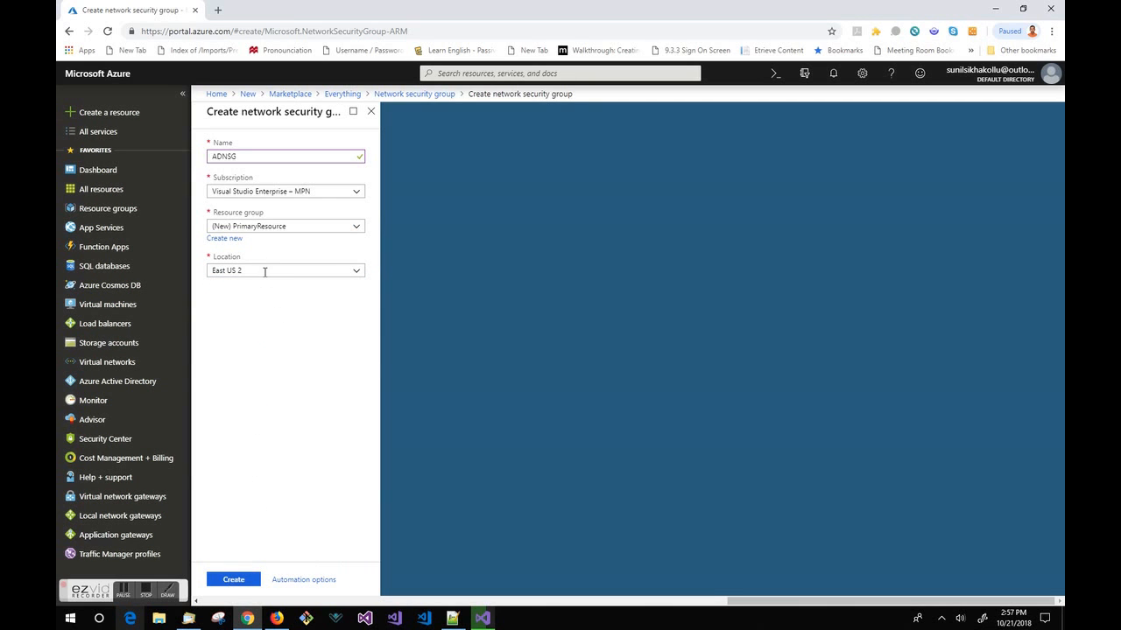
{"action": "left_click_drag", "start_coordinate": [265, 270], "coordinate": [97, 284]}
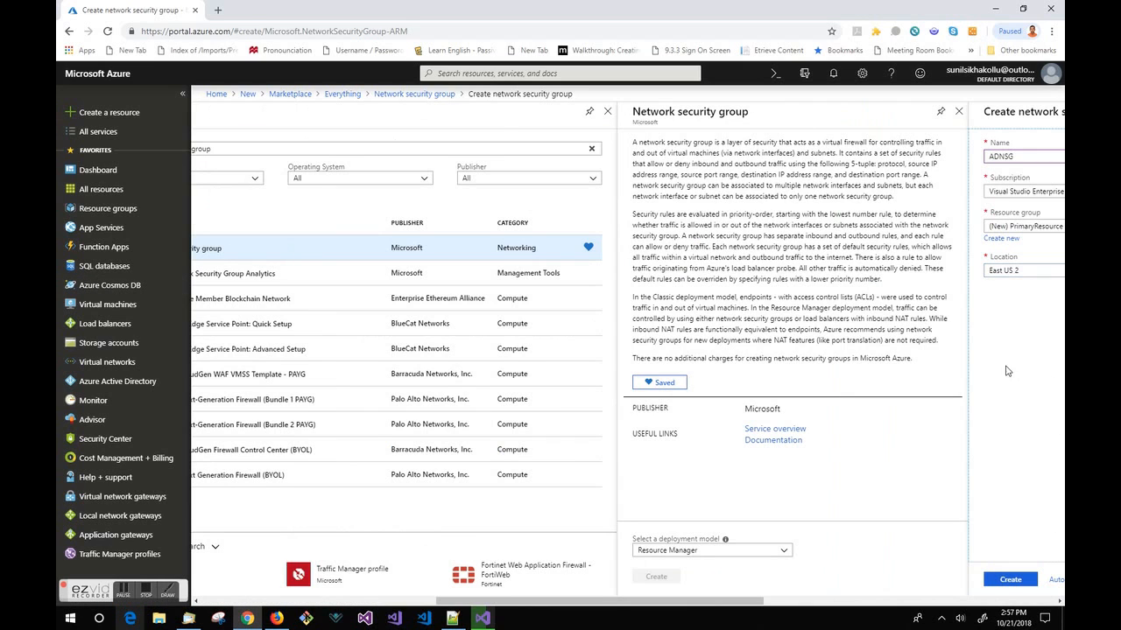
{"action": "left_click", "coordinate": [1048, 271]}
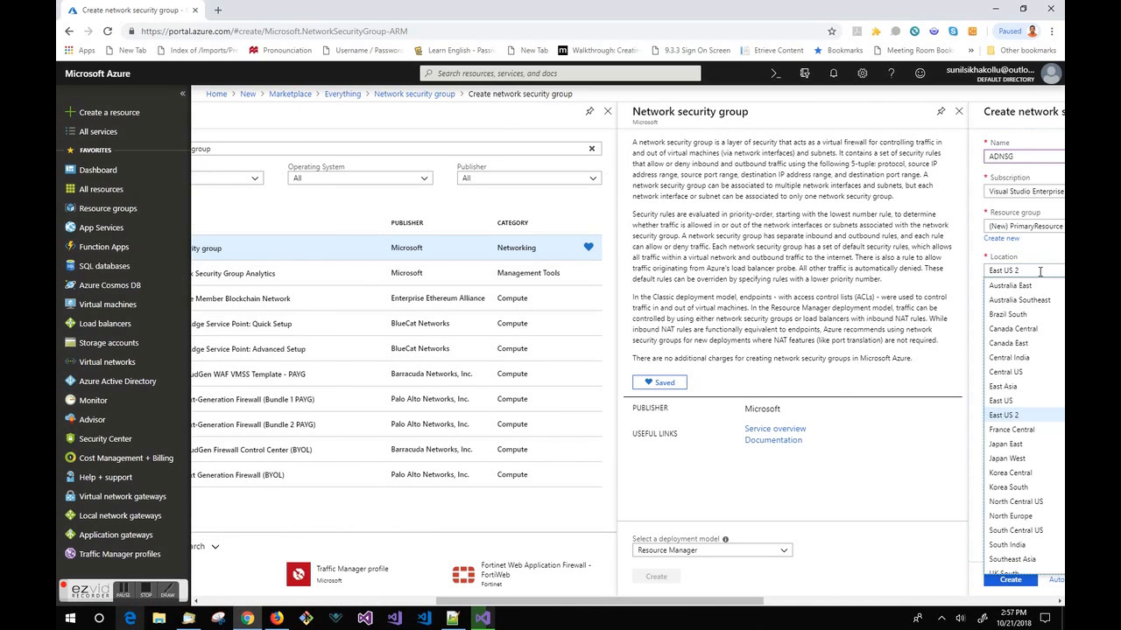
{"action": "left_click", "coordinate": [1015, 513]}
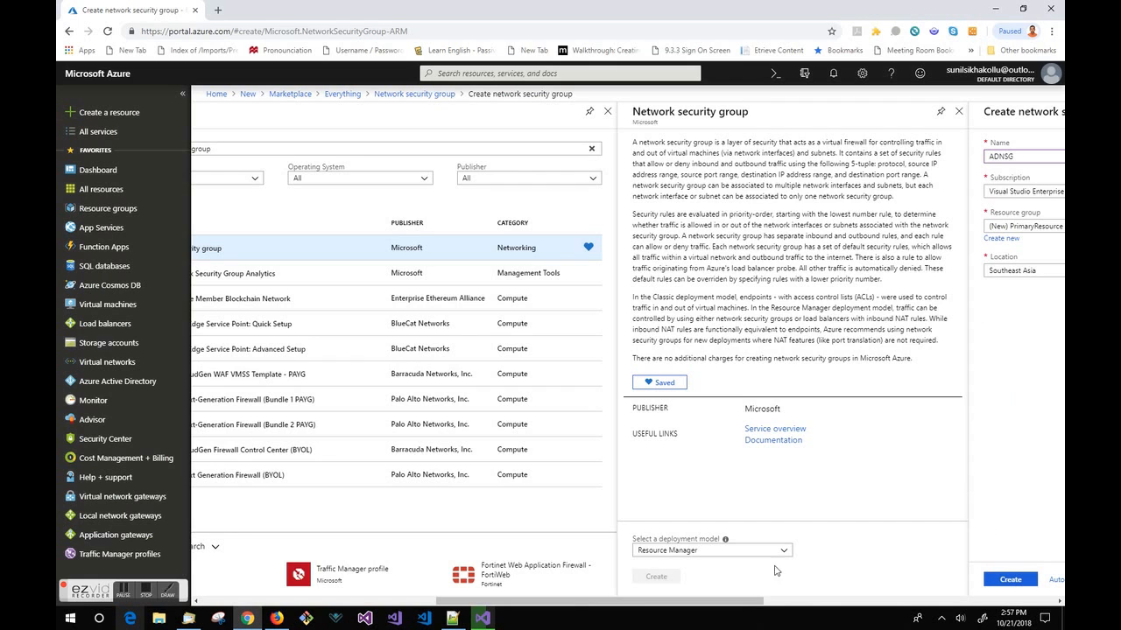
{"action": "left_click_drag", "start_coordinate": [677, 601], "coordinate": [874, 618]}
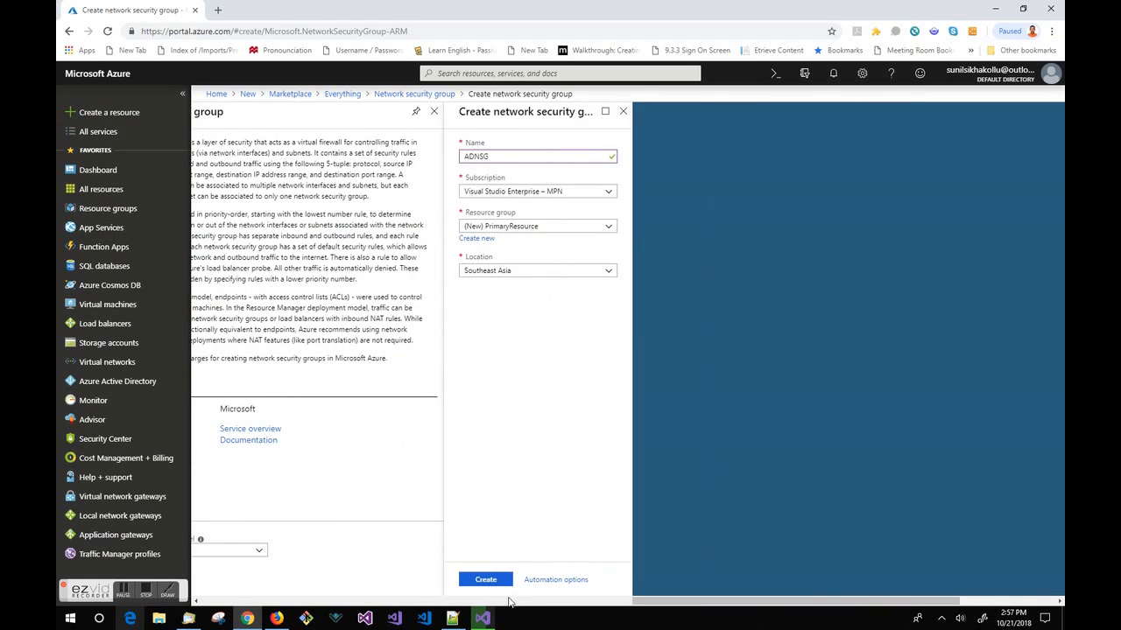
{"action": "left_click", "coordinate": [501, 581]}
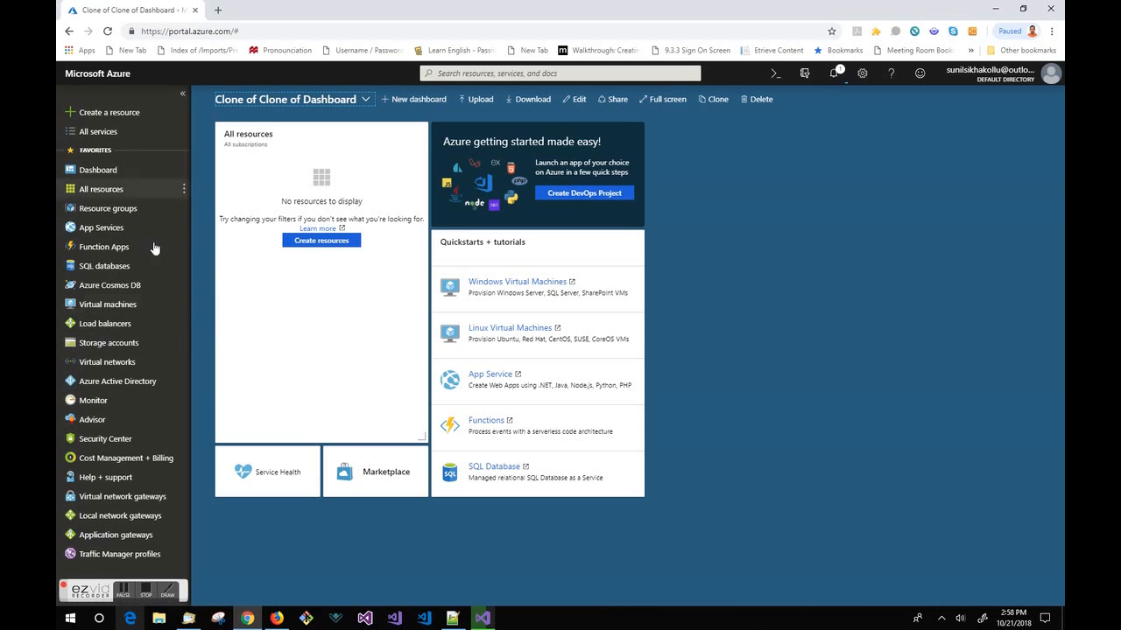
Check the deployment notifications, and open the inbound security rules of the ADNSG network security group from all resources
{"action": "left_click", "coordinate": [834, 73]}
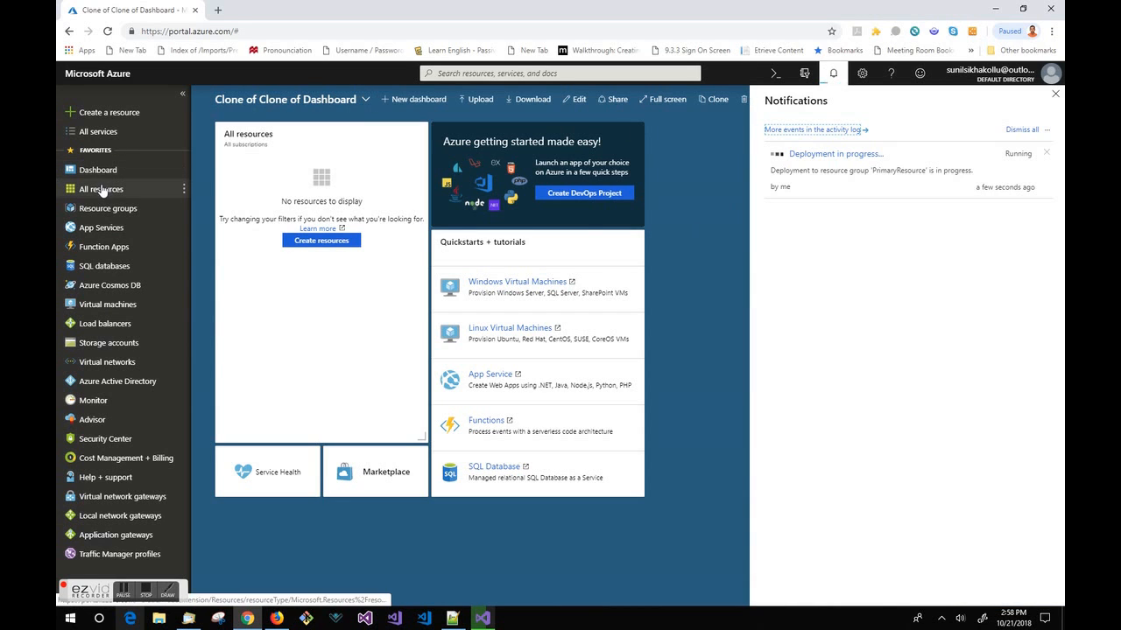
{"action": "left_click", "coordinate": [103, 190]}
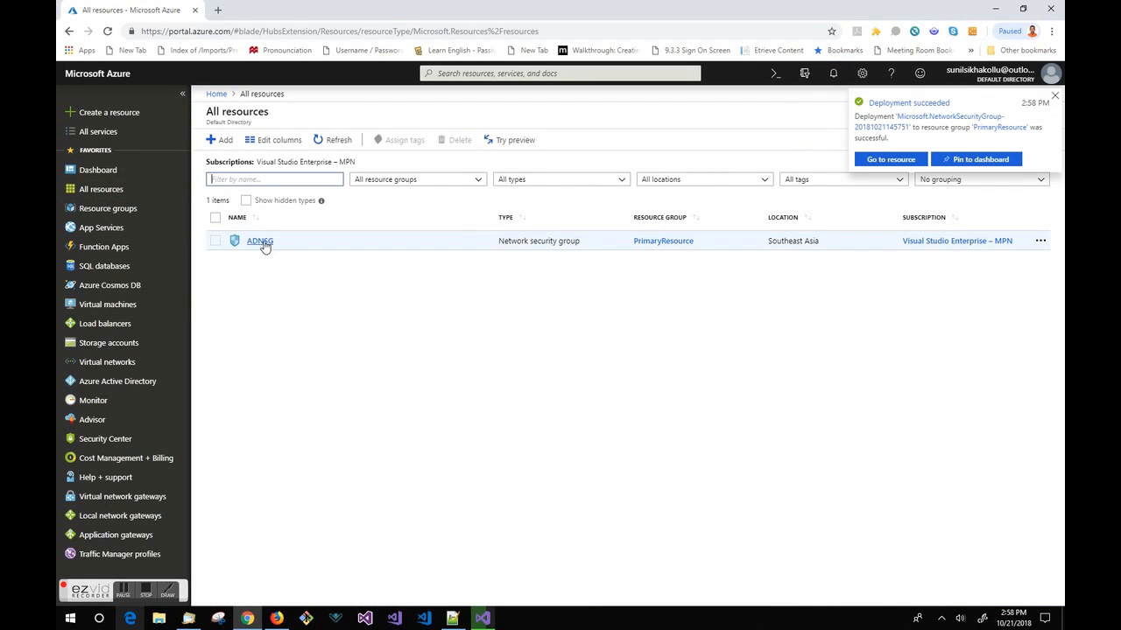
{"action": "left_click", "coordinate": [263, 244]}
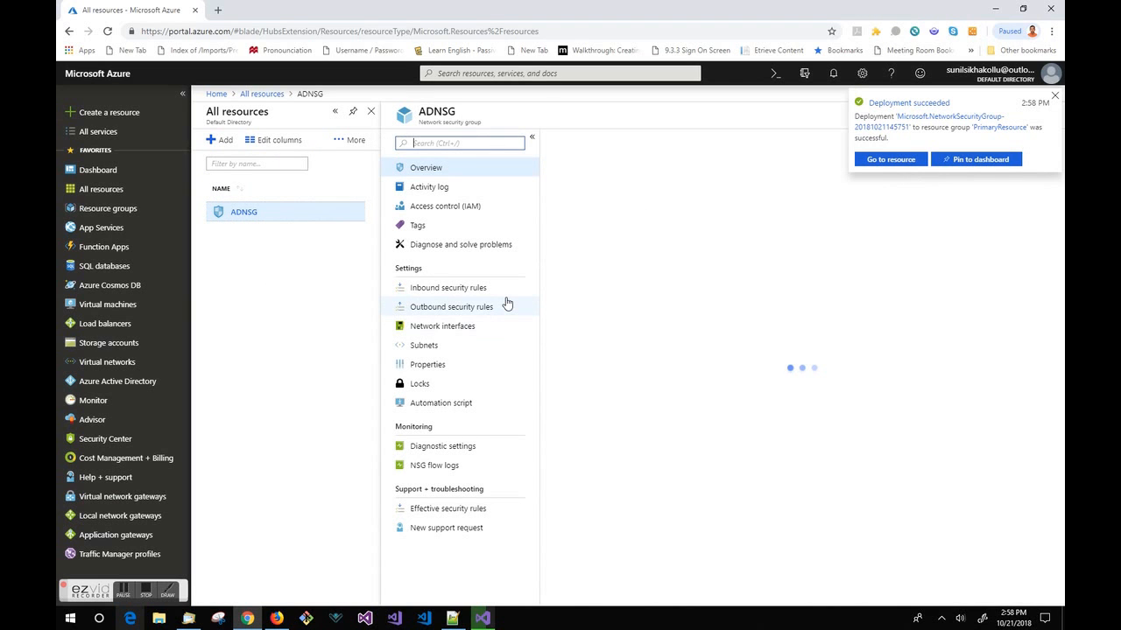
{"action": "left_click", "coordinate": [473, 288]}
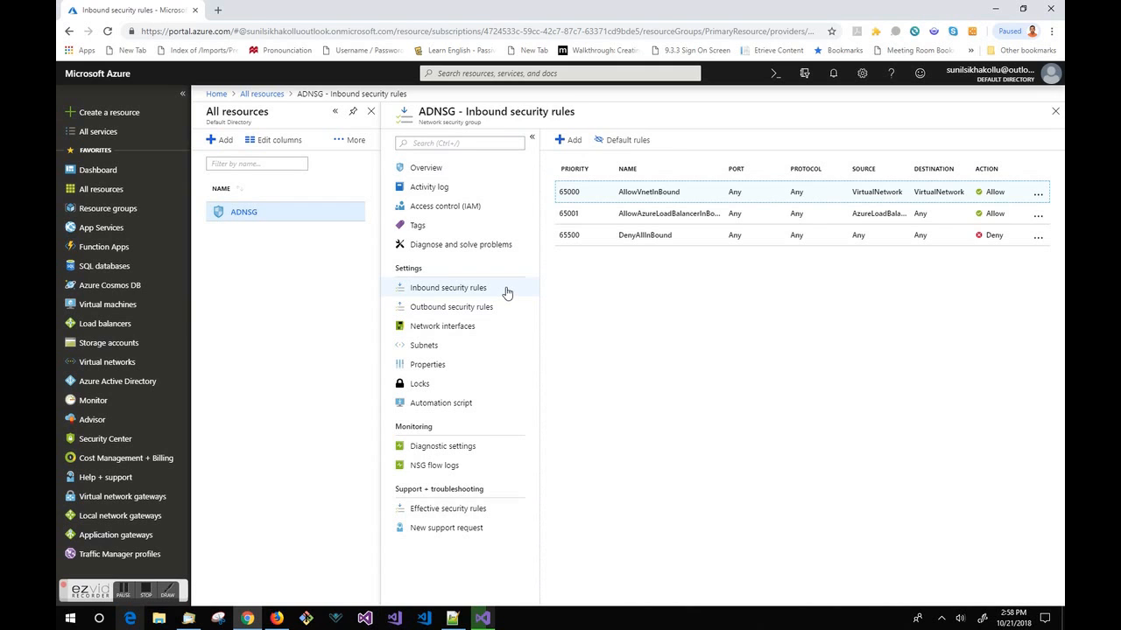
Add a basic inbound security rule named RDP for the RDP service to ADNSG, and view its subnet associations
{"action": "left_click", "coordinate": [574, 140]}
{"action": "left_click", "coordinate": [909, 123]}
{"action": "left_click", "coordinate": [928, 161]}
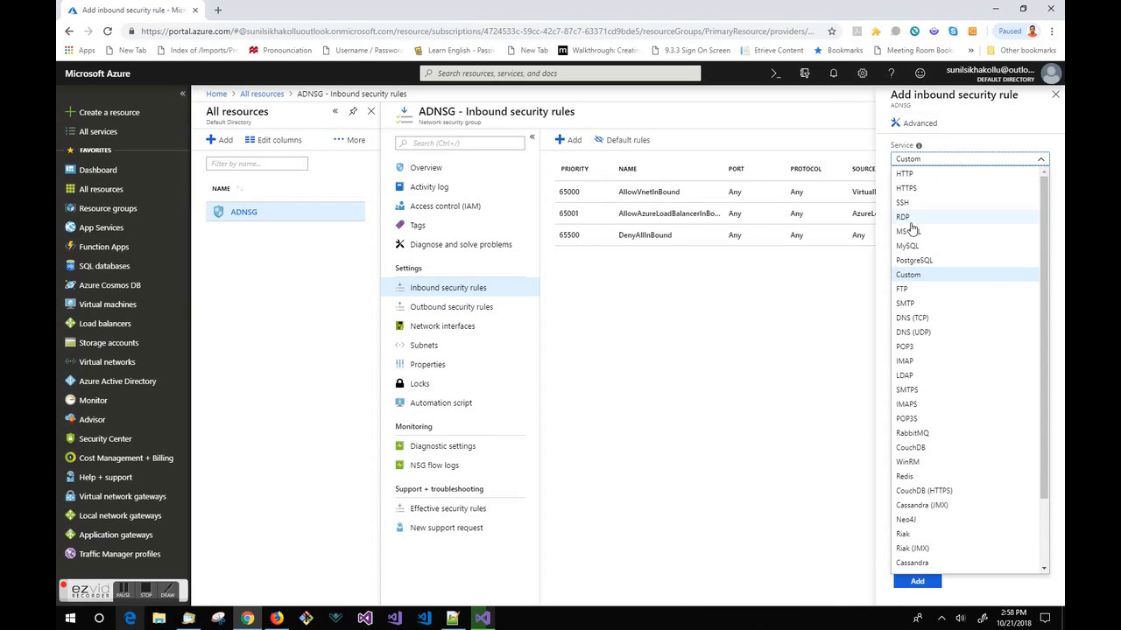
{"action": "left_click", "coordinate": [910, 221]}
{"action": "double_click", "coordinate": [865, 265]}
{"action": "type", "text": "RDP"}
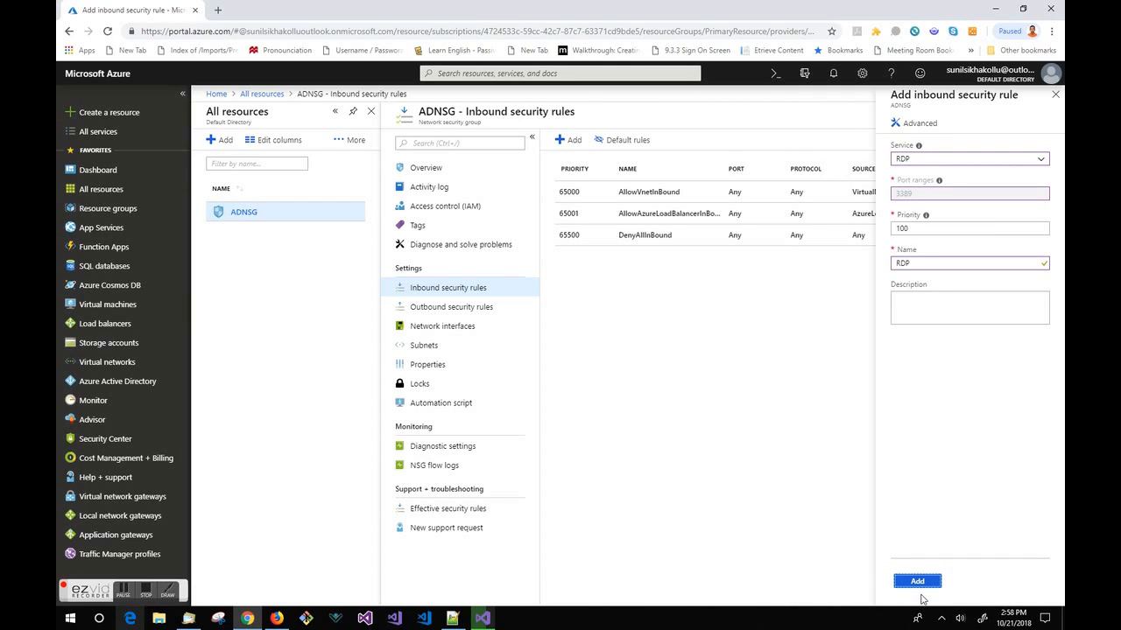
{"action": "left_click", "coordinate": [916, 582]}
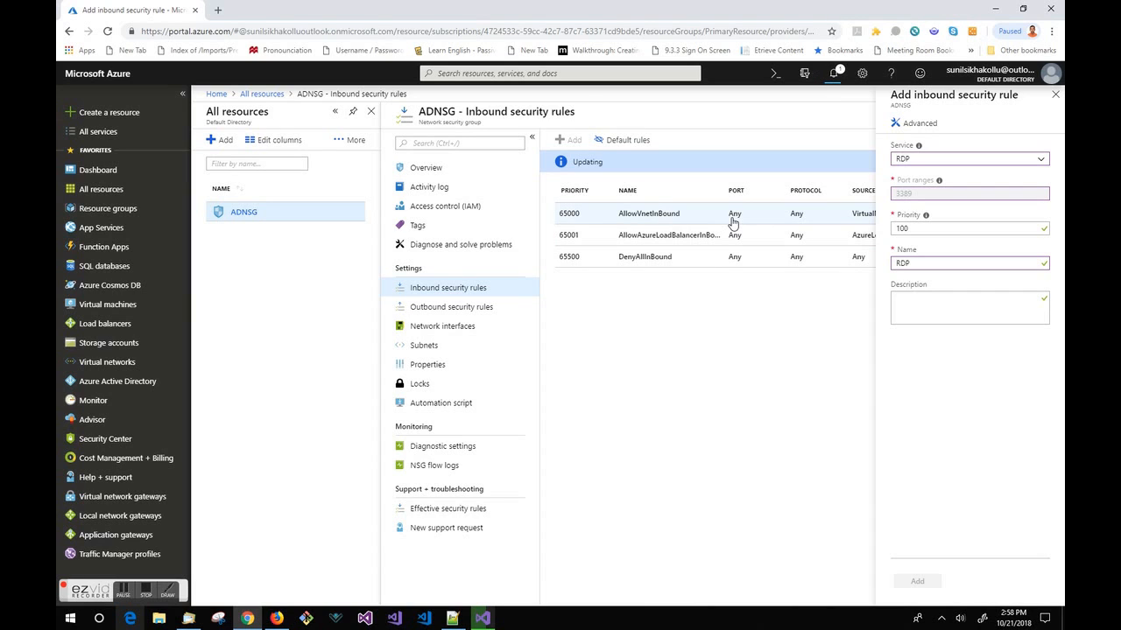
{"action": "left_click", "coordinate": [444, 347]}
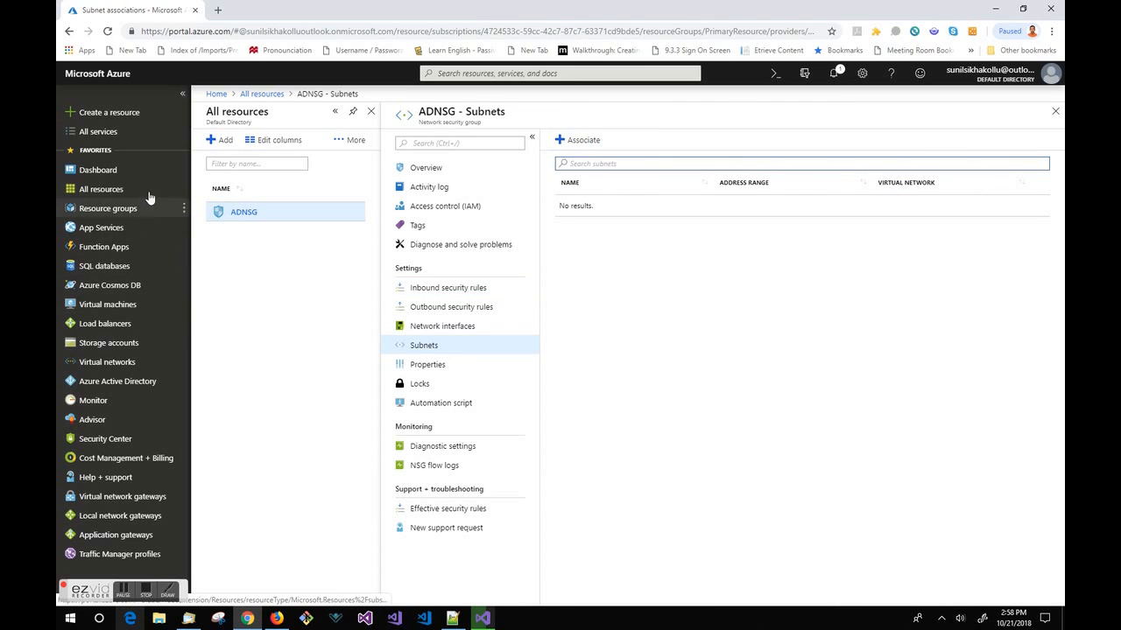
Find the Network security group offering in the marketplace and start creating another one
{"action": "left_click", "coordinate": [154, 123]}
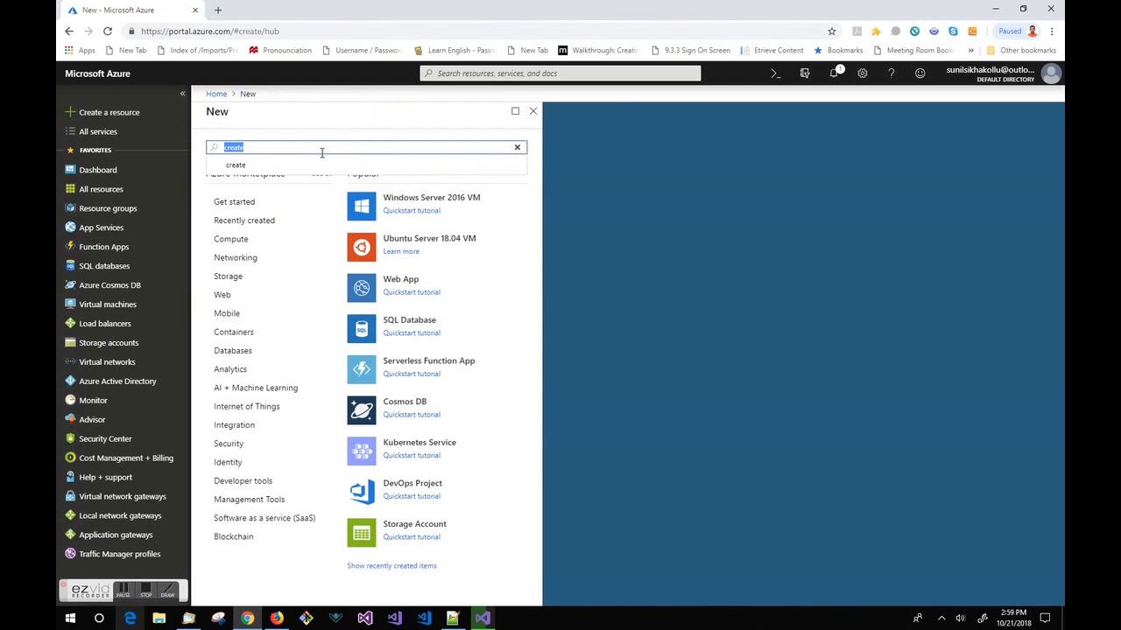
{"action": "type", "text": "network security"}
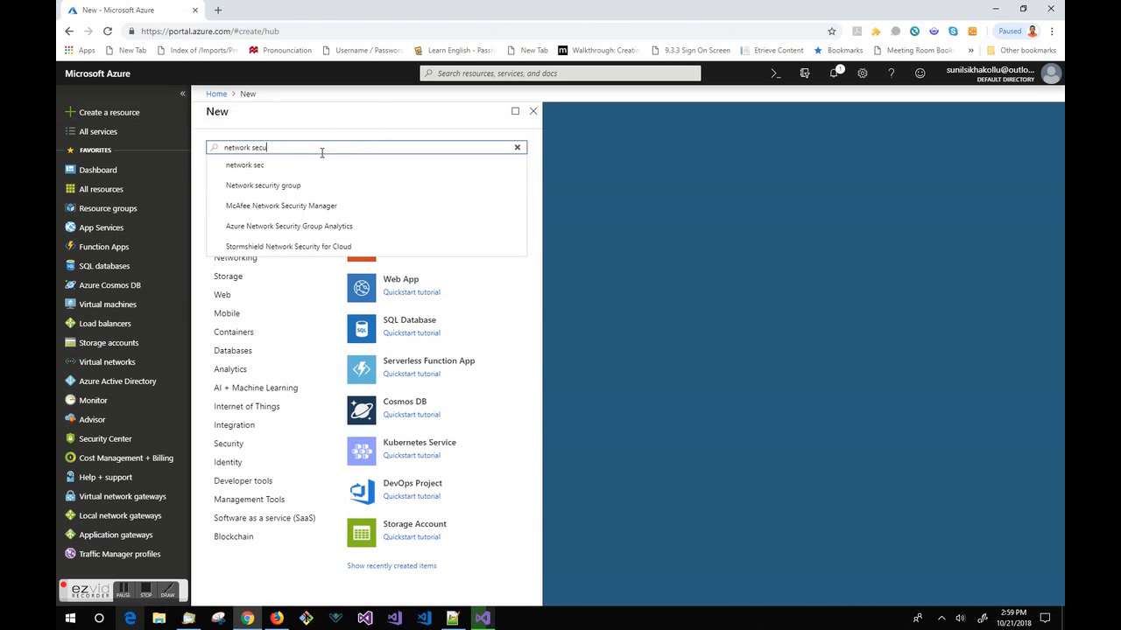
{"action": "left_click", "coordinate": [306, 184]}
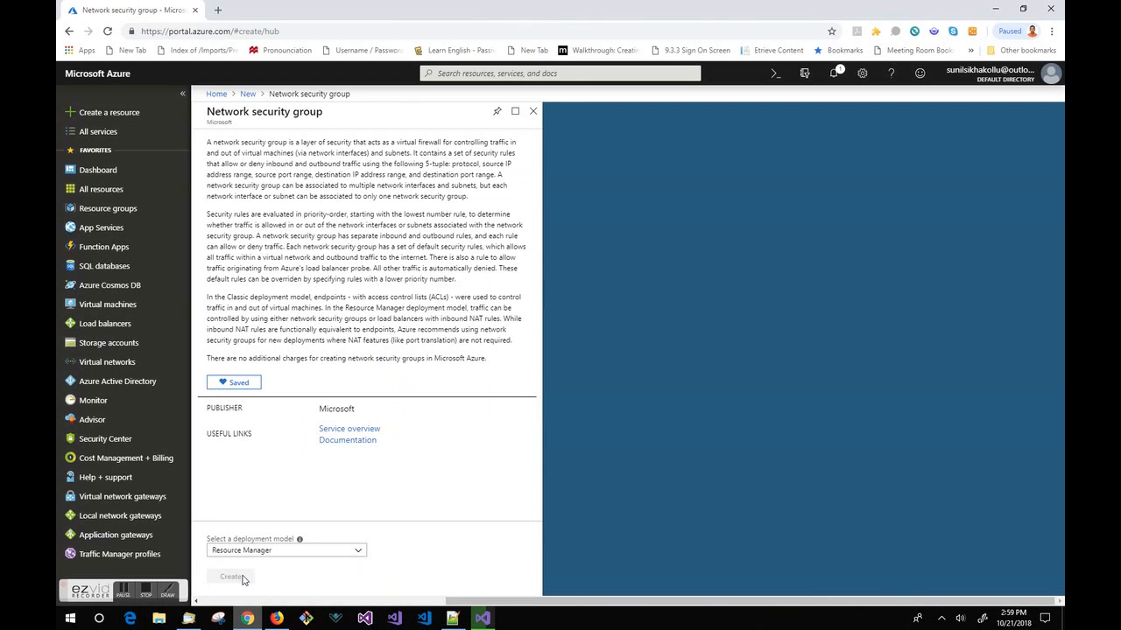
{"action": "left_click", "coordinate": [229, 575]}
Create the network security group as SqlServerNSG in the existing PrimaryResource group, located in Southeast Asia
{"action": "type", "text": "Sql"}
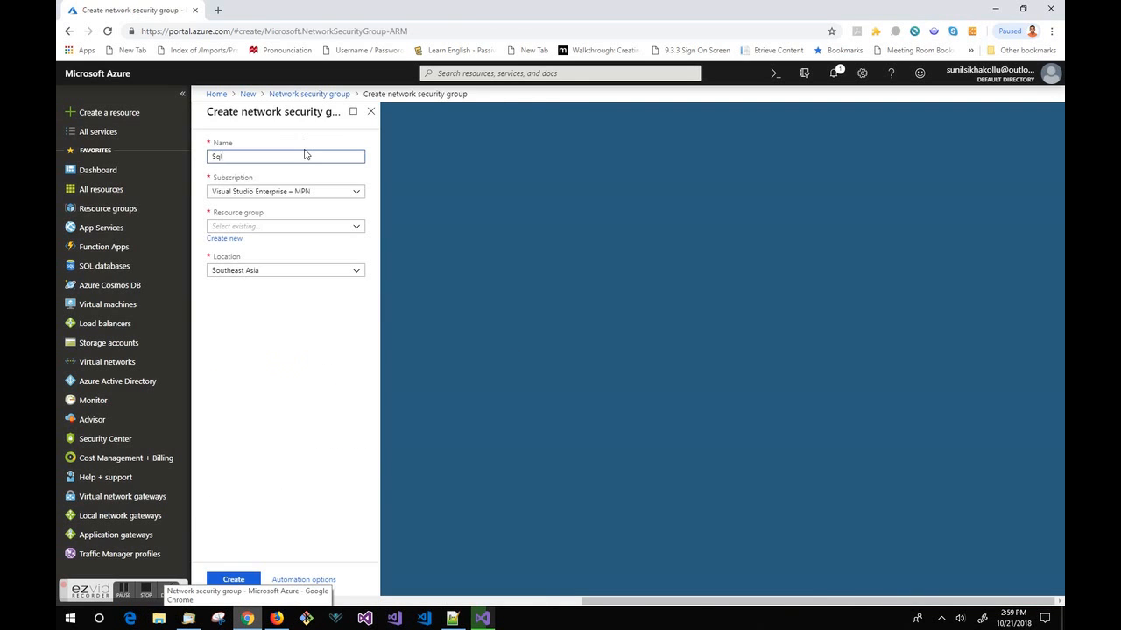
{"action": "type", "text": "ServerNSG"}
{"action": "left_click", "coordinate": [358, 230]}
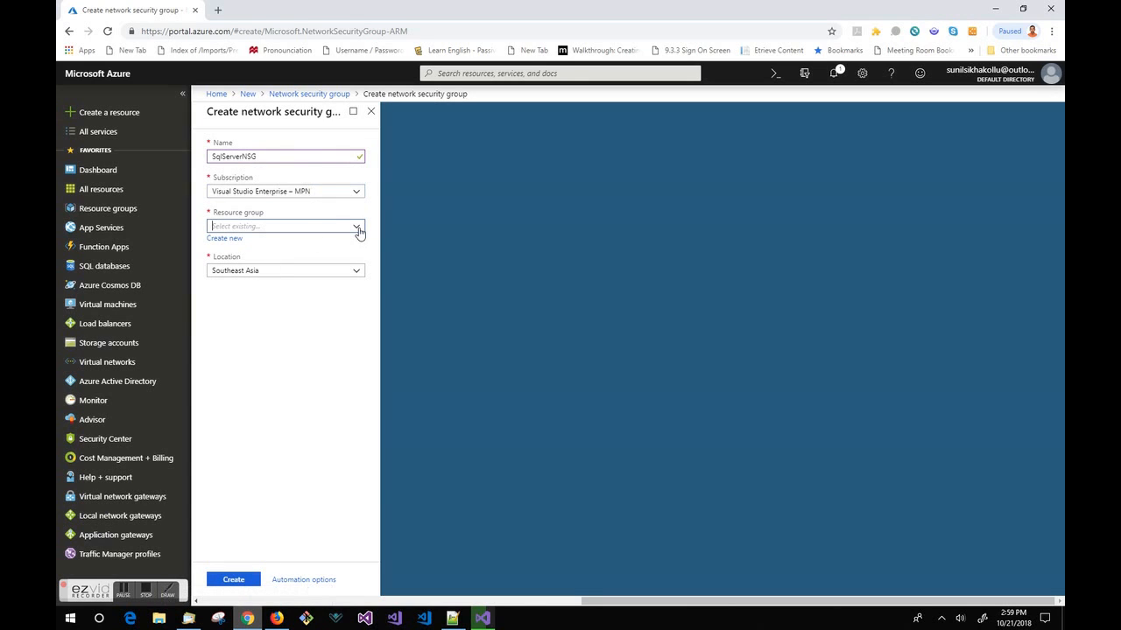
{"action": "left_click", "coordinate": [264, 272]}
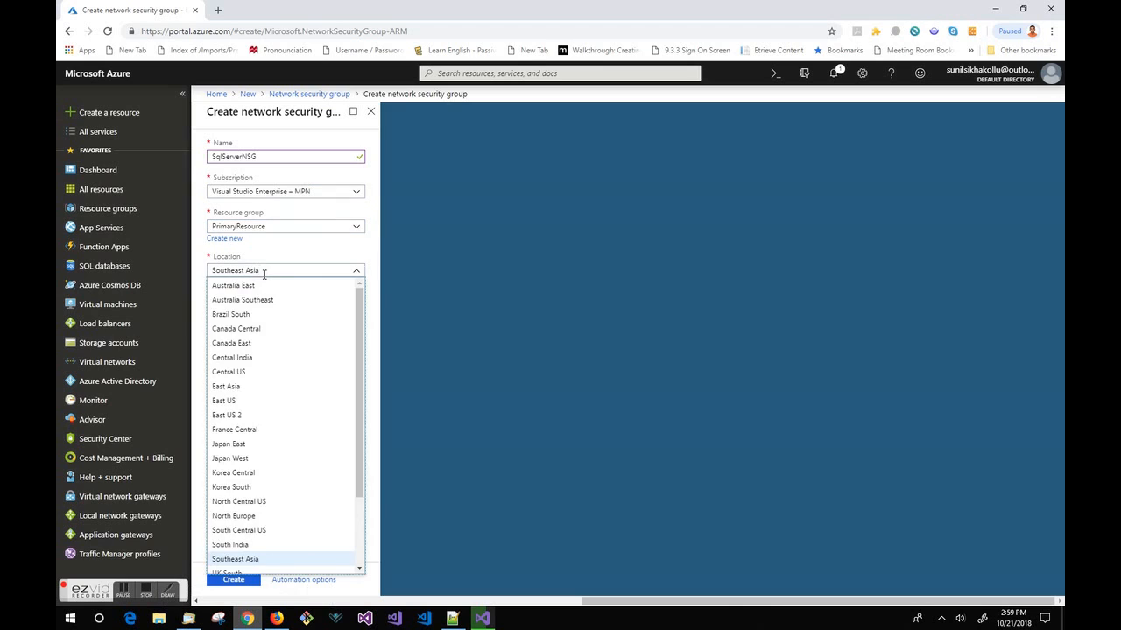
{"action": "left_click", "coordinate": [233, 579]}
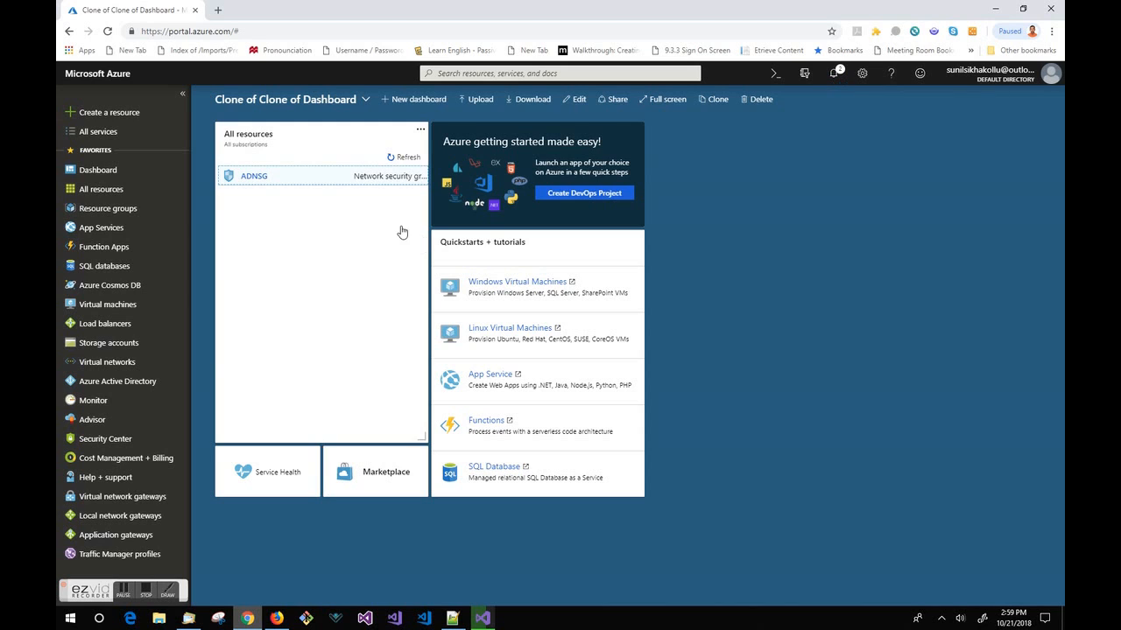
Refresh the dashboard's resource list and open the full list of resources
{"action": "left_click", "coordinate": [405, 157]}
{"action": "left_click", "coordinate": [110, 189]}
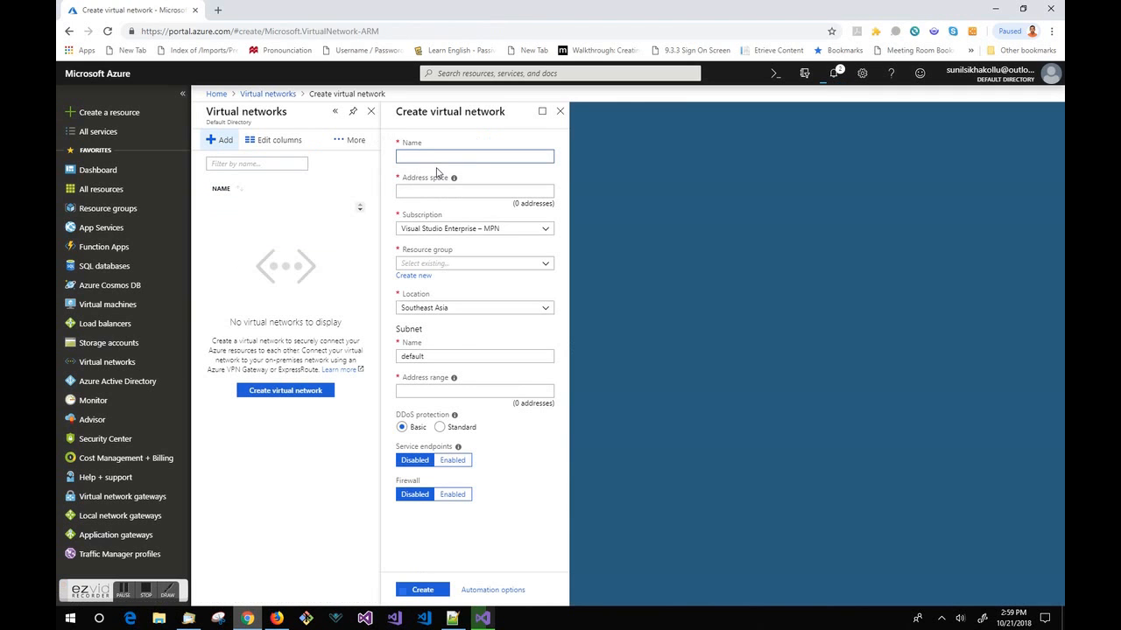
Name the new virtual network PrimaryNetwork and set its address space to 50.0.0.0/16
{"action": "type", "text": "PrimaryNetwork"}
{"action": "key", "text": "Tab"}
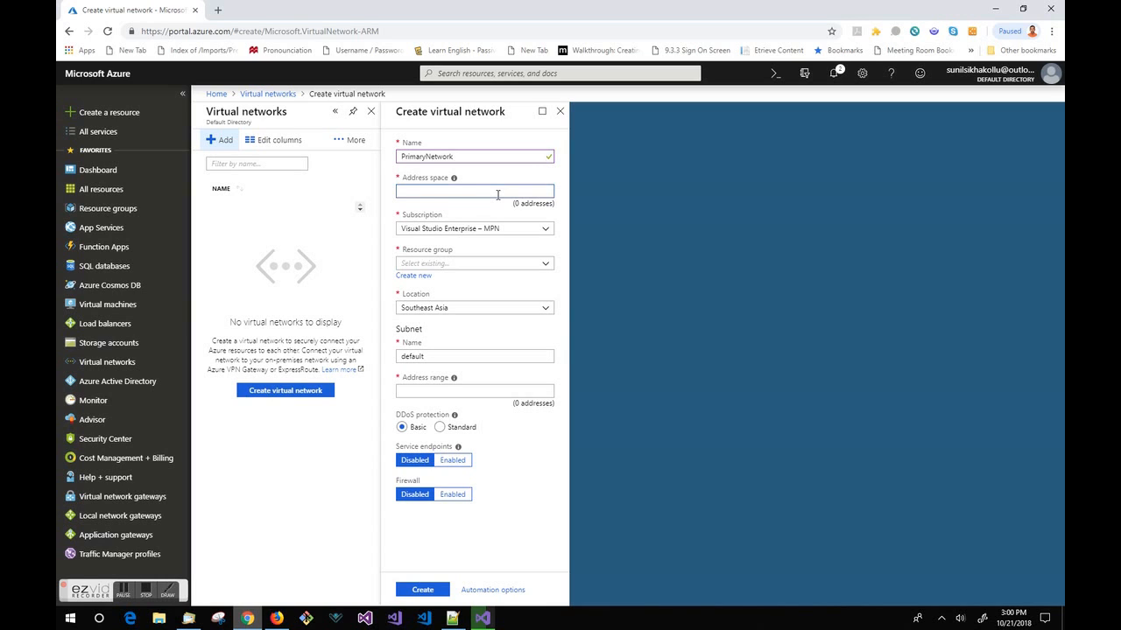
{"action": "type", "text": "50.0.0.0/16"}
{"action": "key", "text": "Tab"}
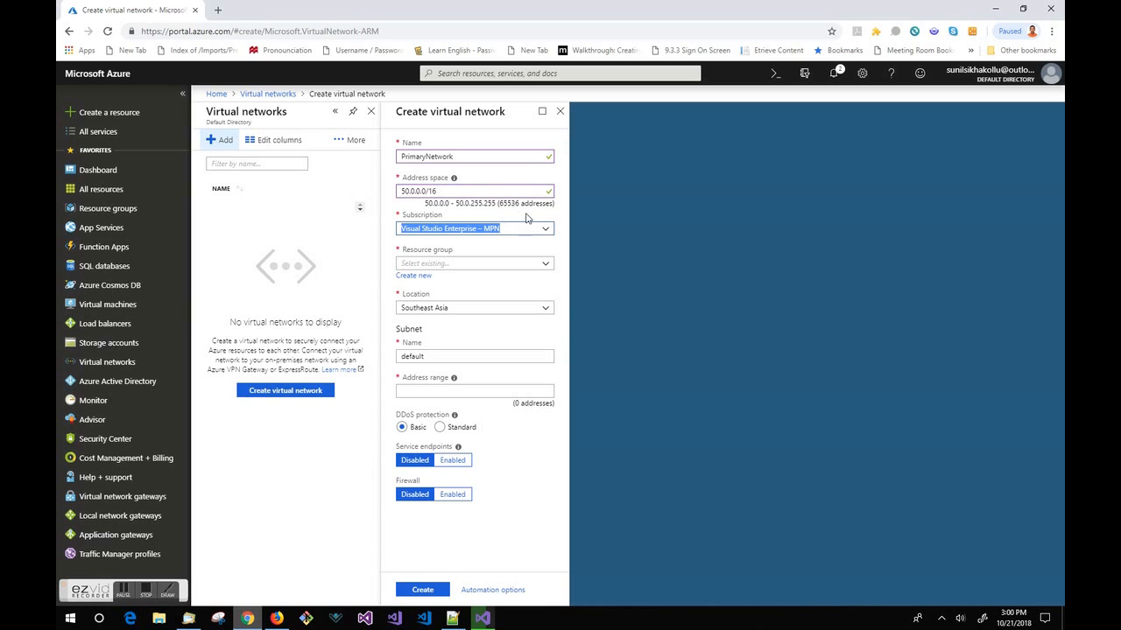
Try 50.0.0.0/24 as the virtual network's address space, and set it back to 50.0.0.0/16
{"action": "left_click", "coordinate": [515, 192]}
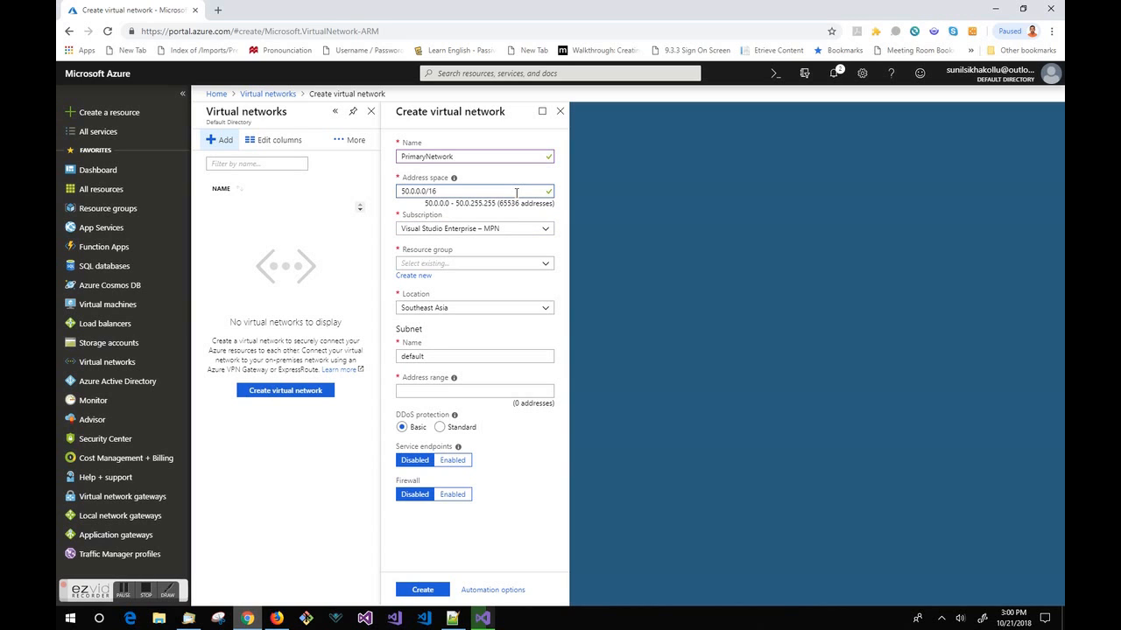
{"action": "key", "text": "BackSpace"}
{"action": "key", "text": "BackSpace"}
{"action": "type", "text": "24"}
{"action": "key", "text": "Tab"}
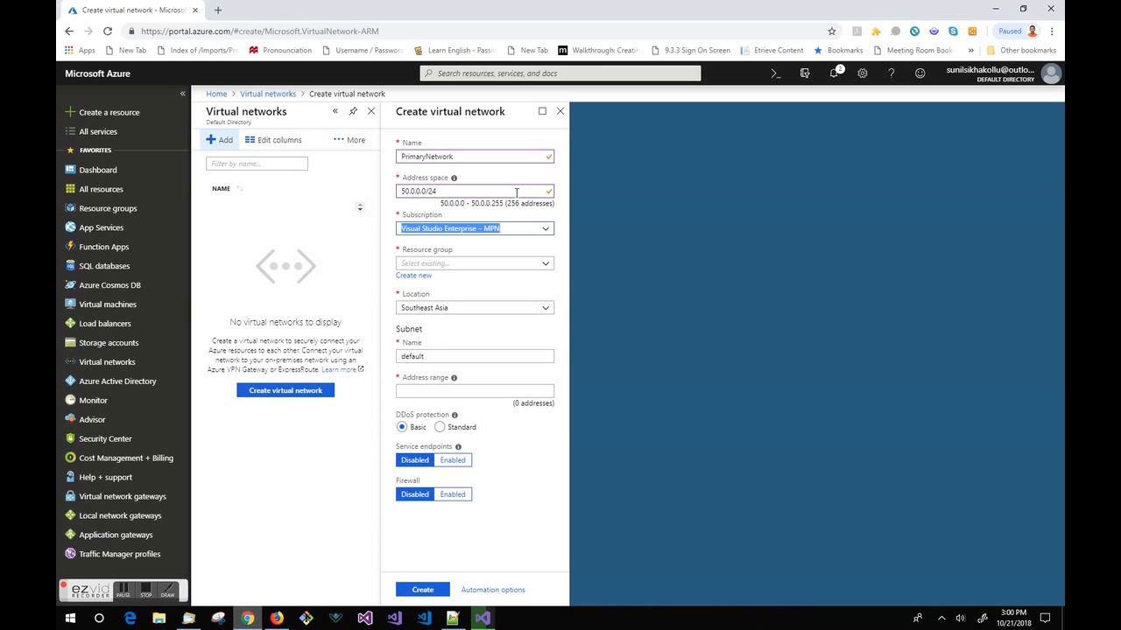
{"action": "double_click", "coordinate": [542, 191]}
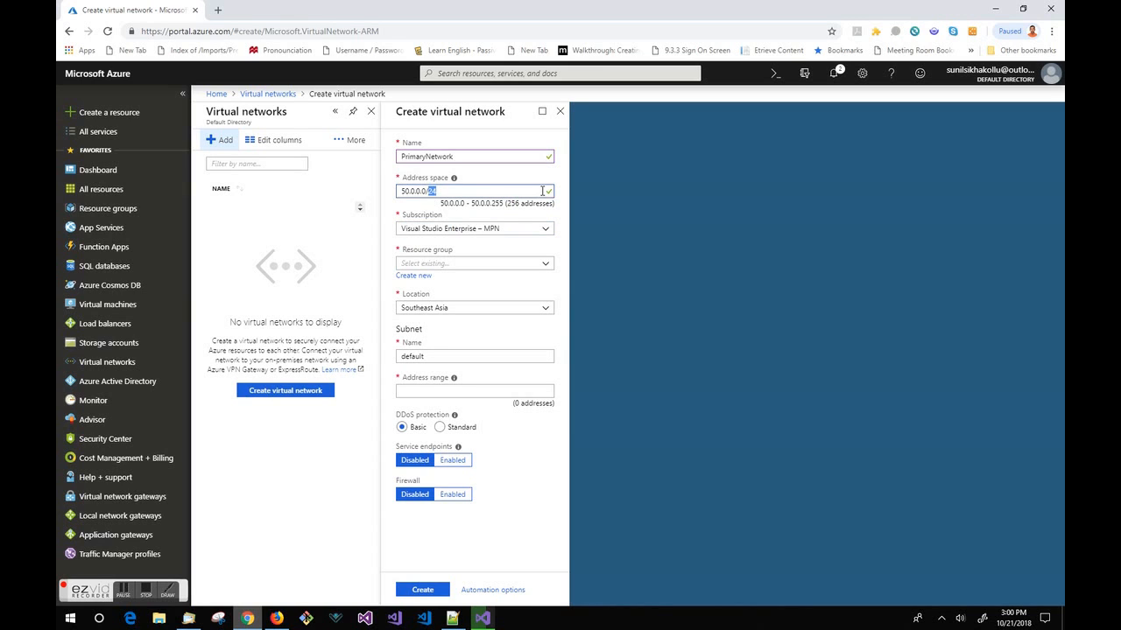
{"action": "type", "text": "16"}
{"action": "key", "text": "Tab"}
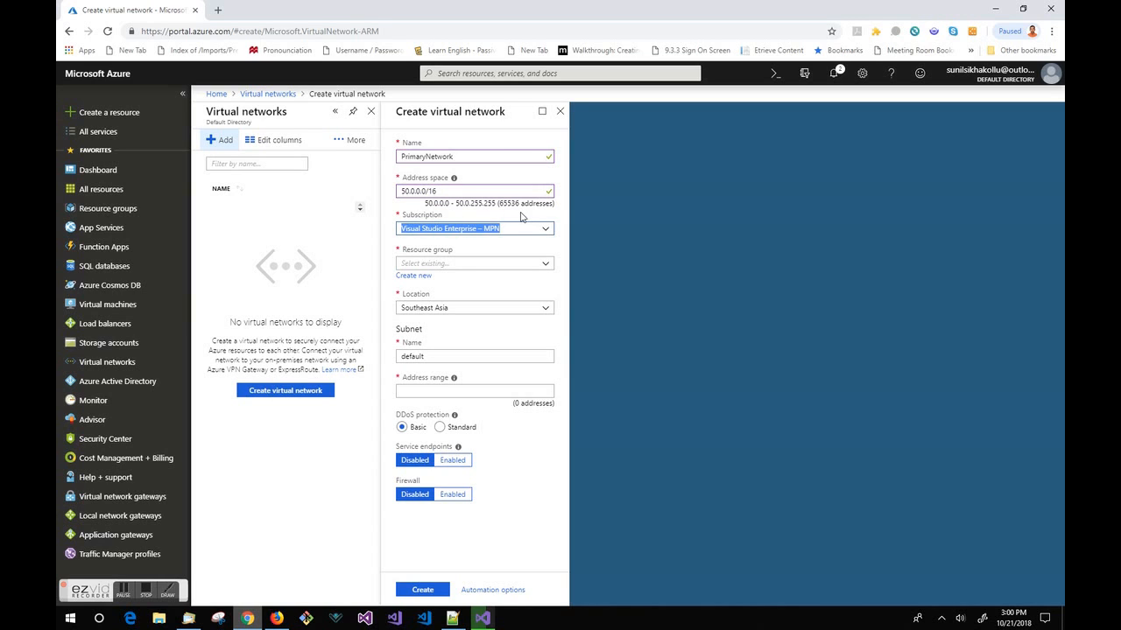
Assign the new virtual network to the existing PrimaryResource group and name its subnet ADSubnet
{"action": "left_click", "coordinate": [494, 262]}
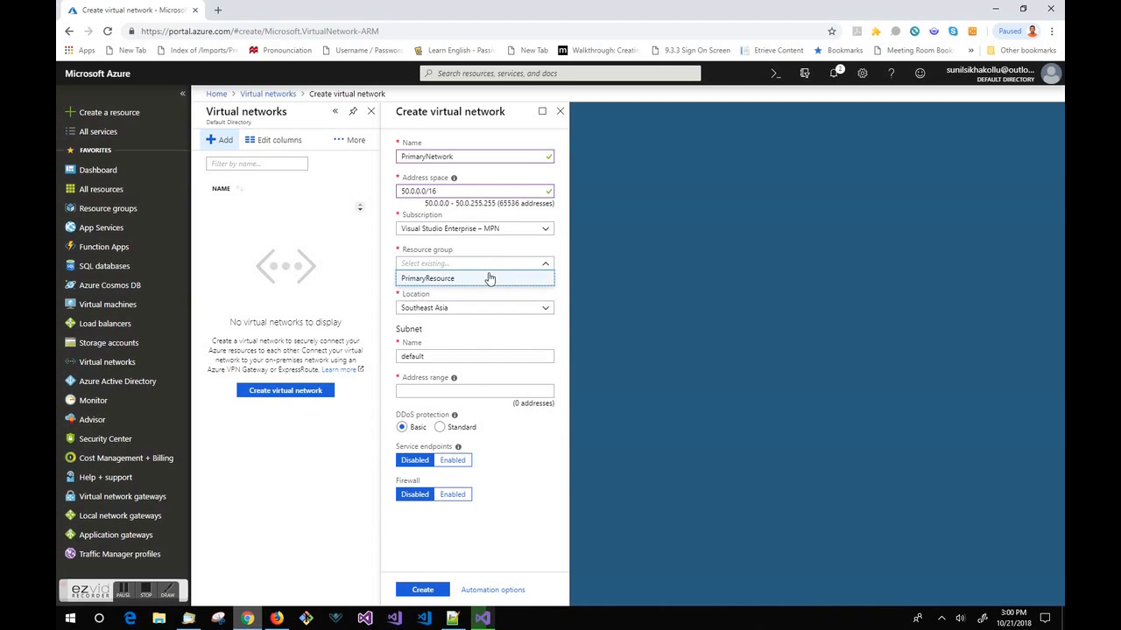
{"action": "left_click", "coordinate": [488, 279]}
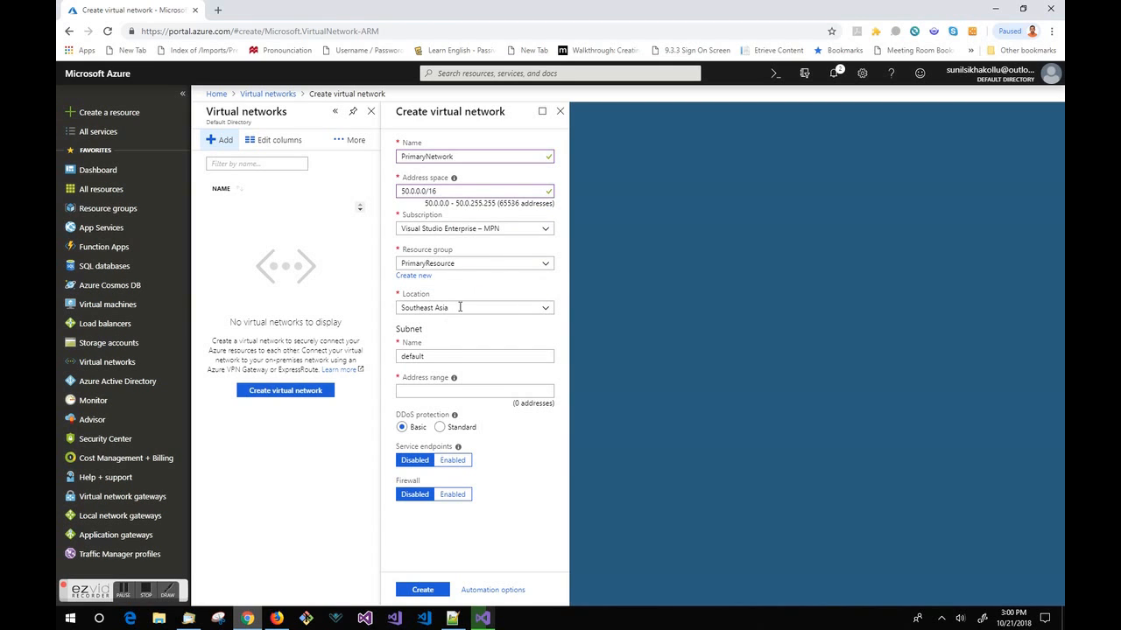
{"action": "left_click", "coordinate": [438, 356]}
{"action": "key", "text": "ctrl+a"}
{"action": "type", "text": "ADSubnet"}
{"action": "key", "text": "Tab"}
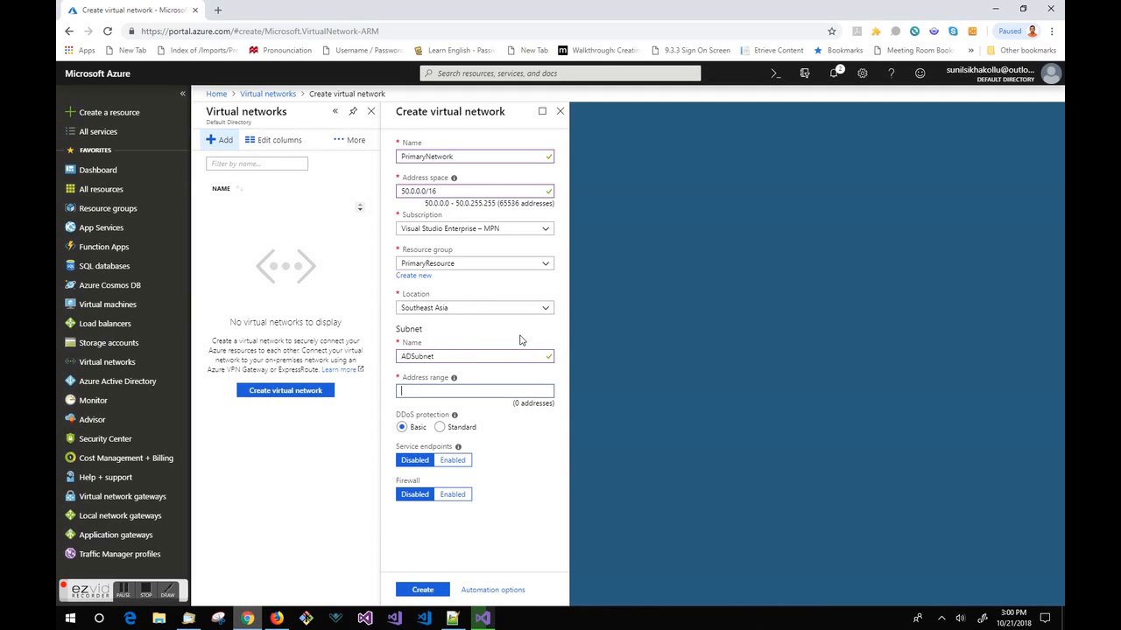
Set the ADSubnet address range to 50.0.0.0/24 and create the virtual network
{"action": "left_click", "coordinate": [469, 189]}
{"action": "key", "text": "ctrl+a"}
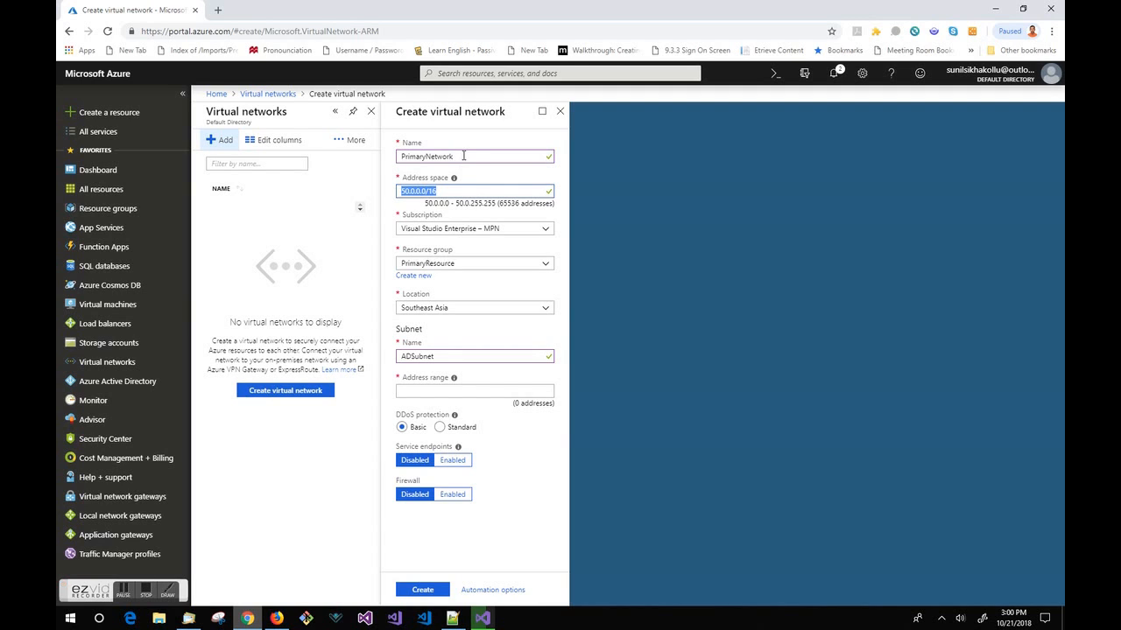
{"action": "left_click", "coordinate": [444, 390]}
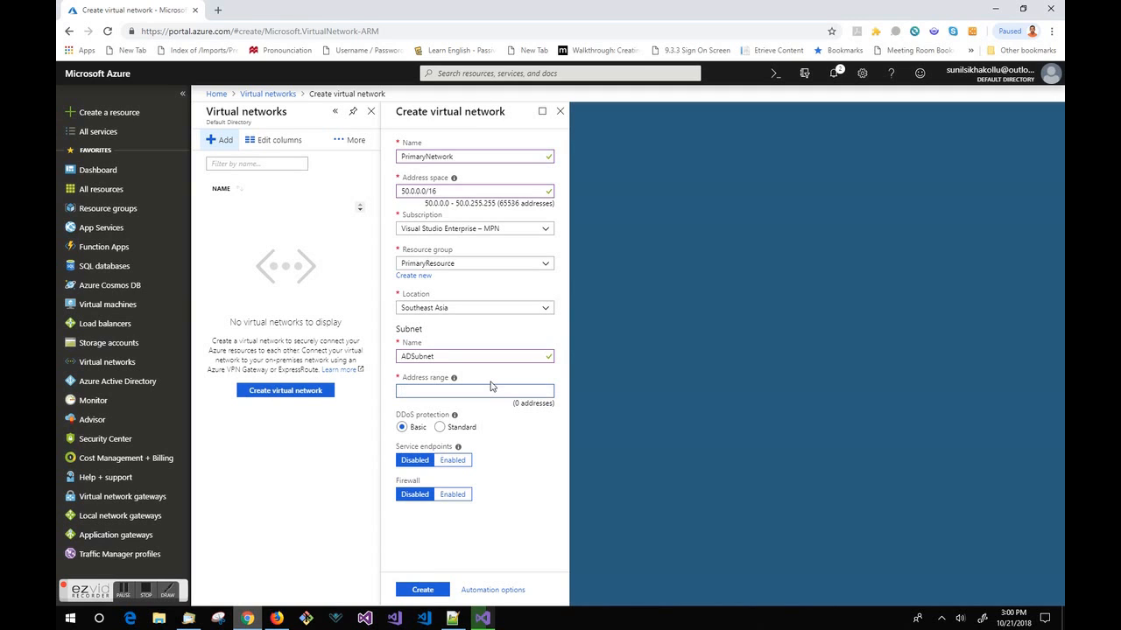
{"action": "type", "text": "50.0.0.1/24"}
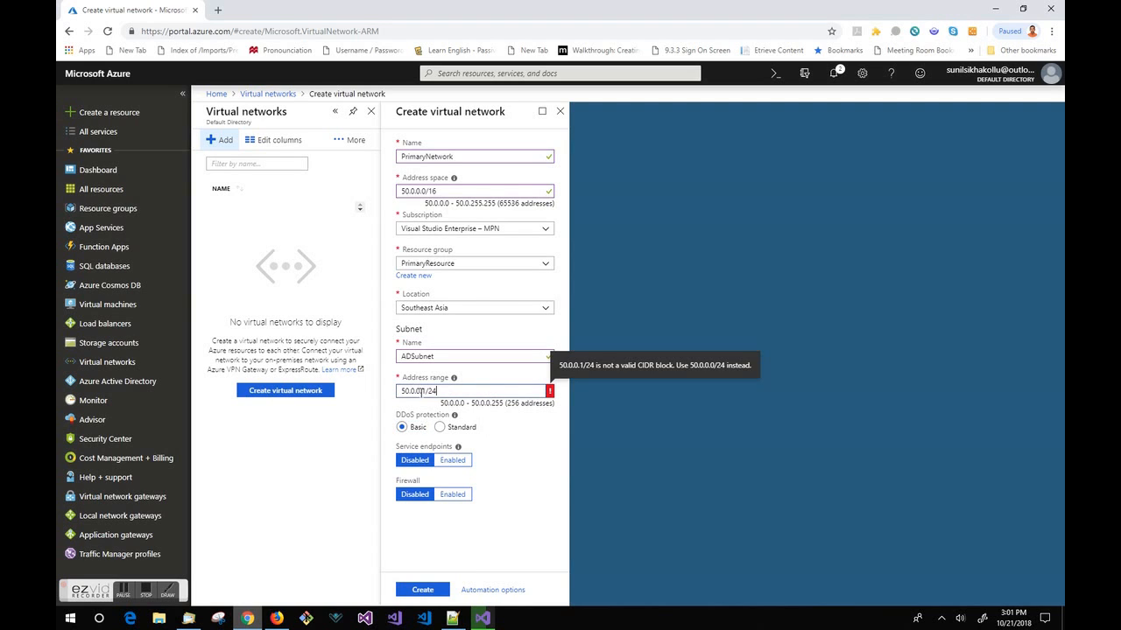
{"action": "key", "text": "Right"}
{"action": "key", "text": "Right"}
{"action": "key", "text": "BackSpace"}
{"action": "type", "text": "0"}
{"action": "key", "text": "Tab"}
{"action": "left_click", "coordinate": [551, 400]}
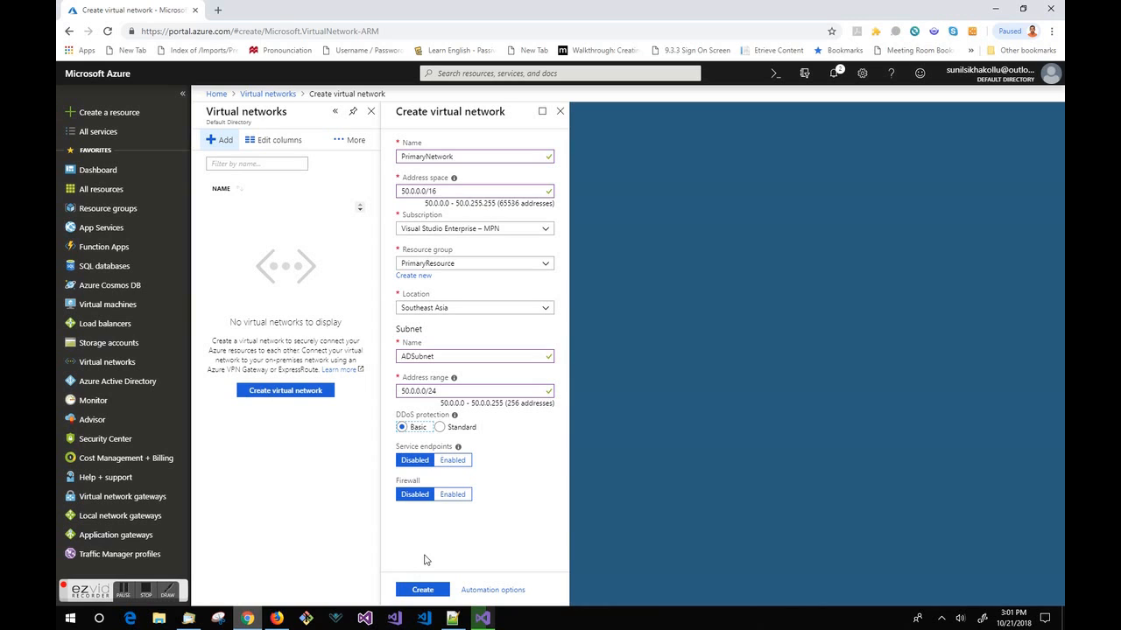
{"action": "left_click", "coordinate": [422, 590]}
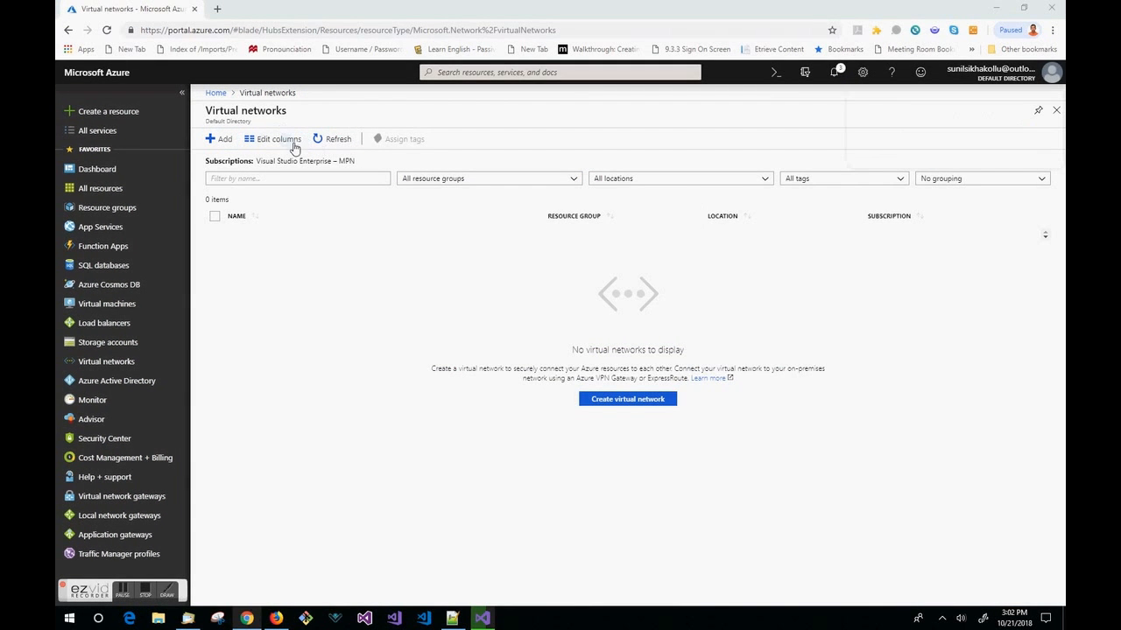
Refresh the virtual networks list, open PrimaryNetwork and view its address space
{"action": "left_click", "coordinate": [323, 142]}
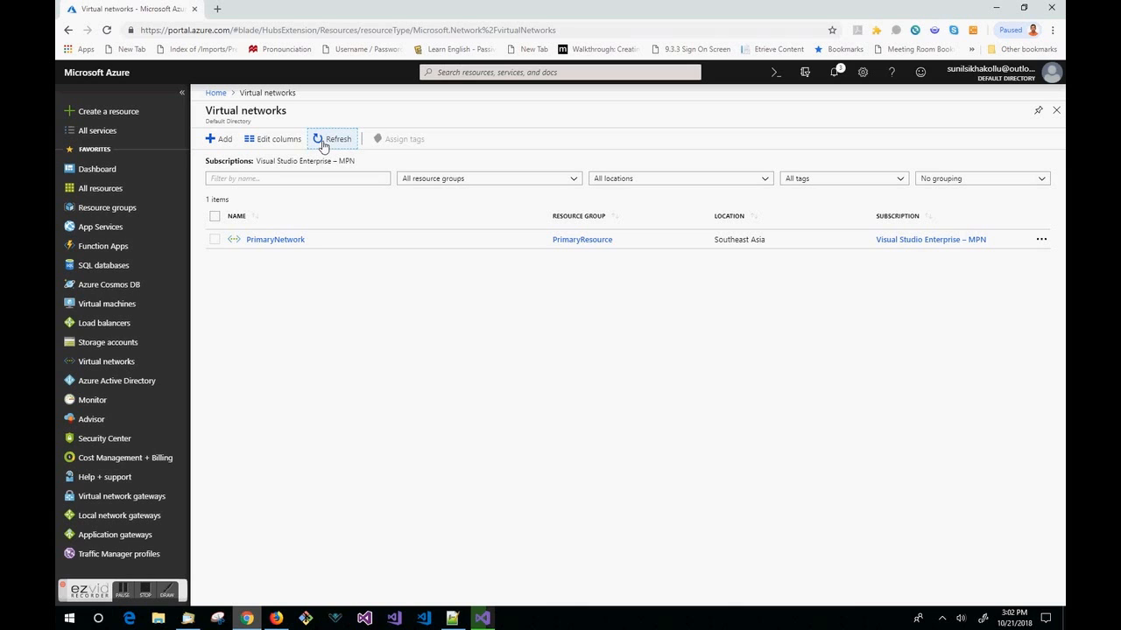
{"action": "left_click", "coordinate": [303, 243]}
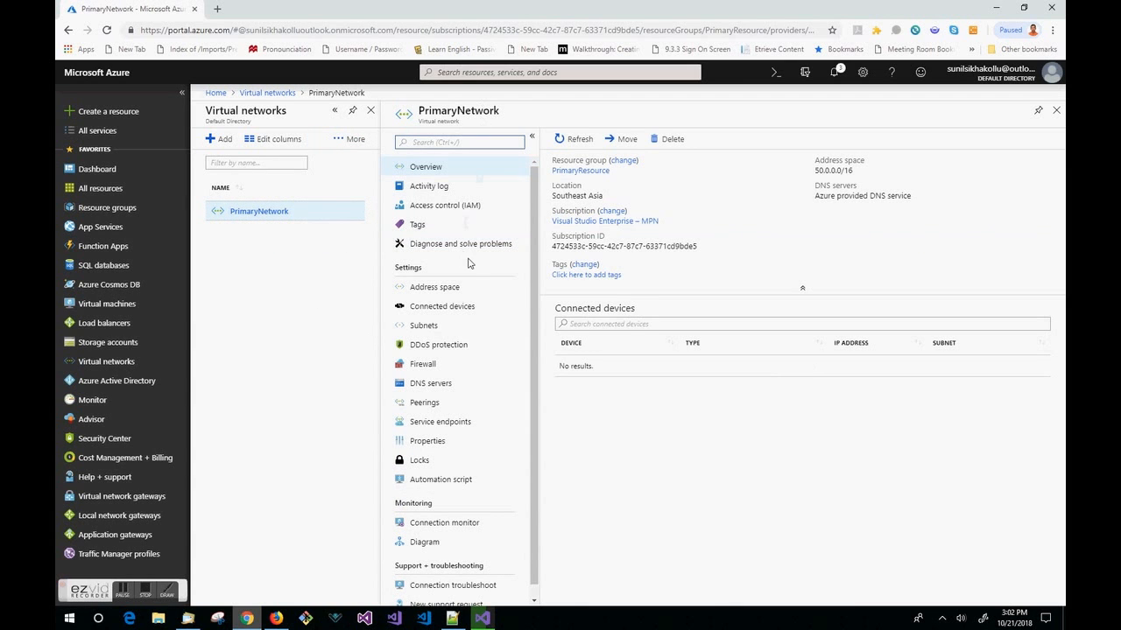
{"action": "left_click", "coordinate": [478, 330]}
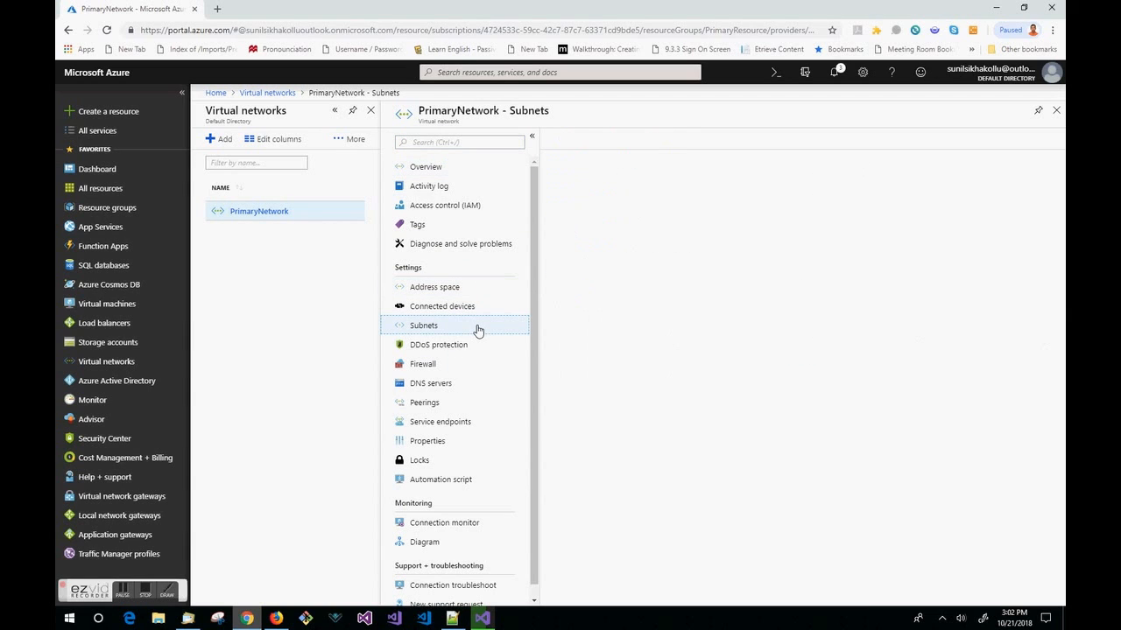
{"action": "left_click", "coordinate": [480, 289]}
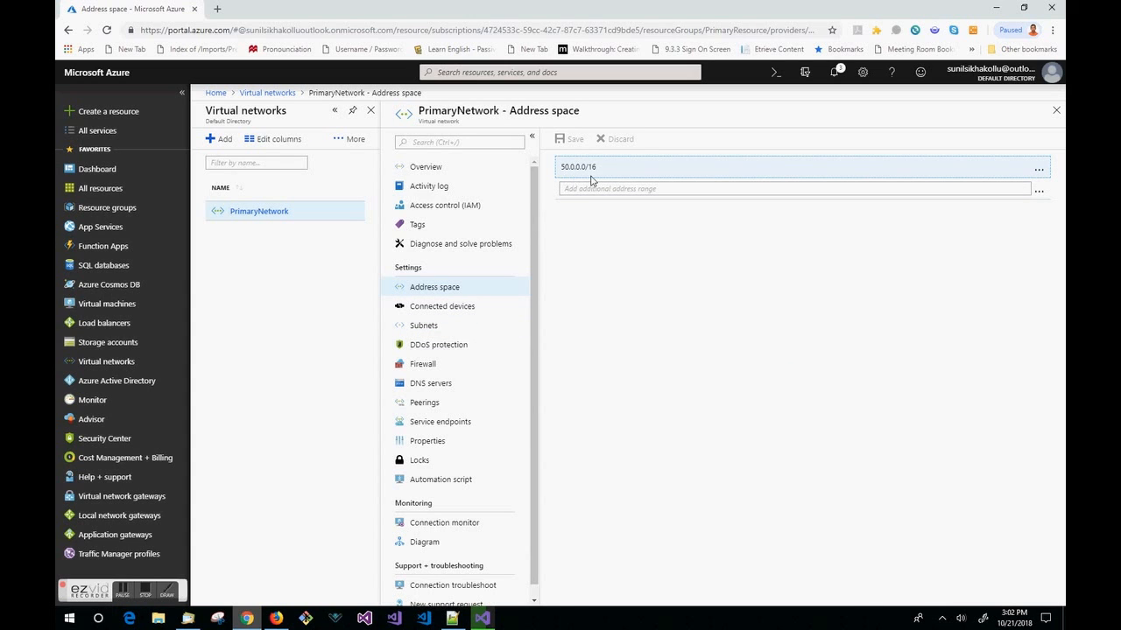
Associate the ADNSG network security group with ADSubnet in PrimaryNetwork and save the subnet
{"action": "left_click", "coordinate": [459, 327]}
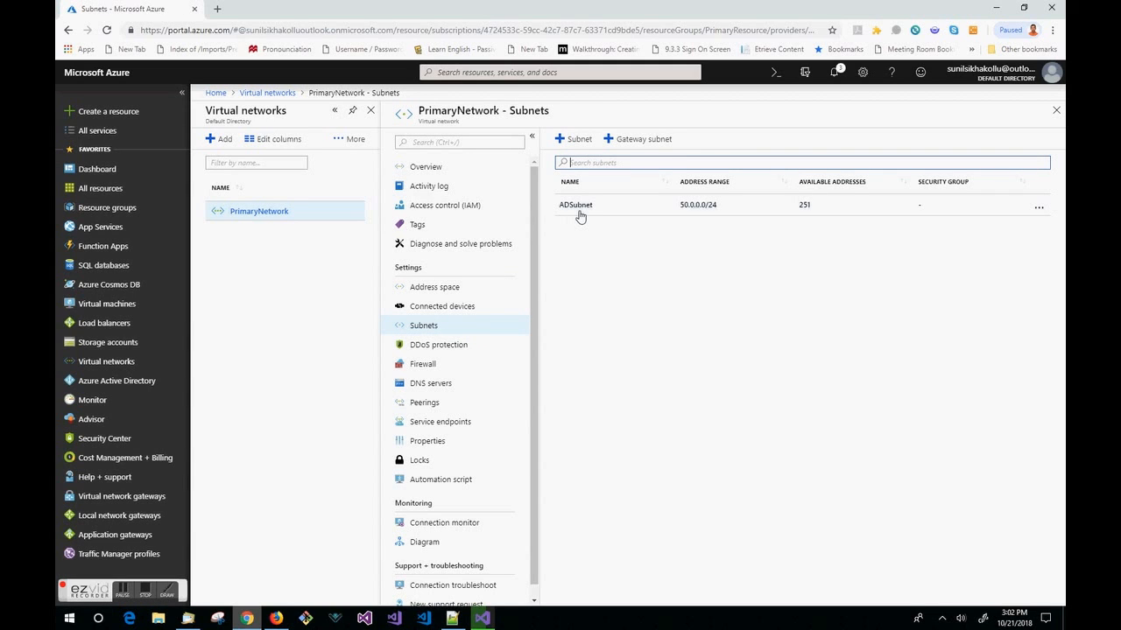
{"action": "left_click", "coordinate": [577, 207]}
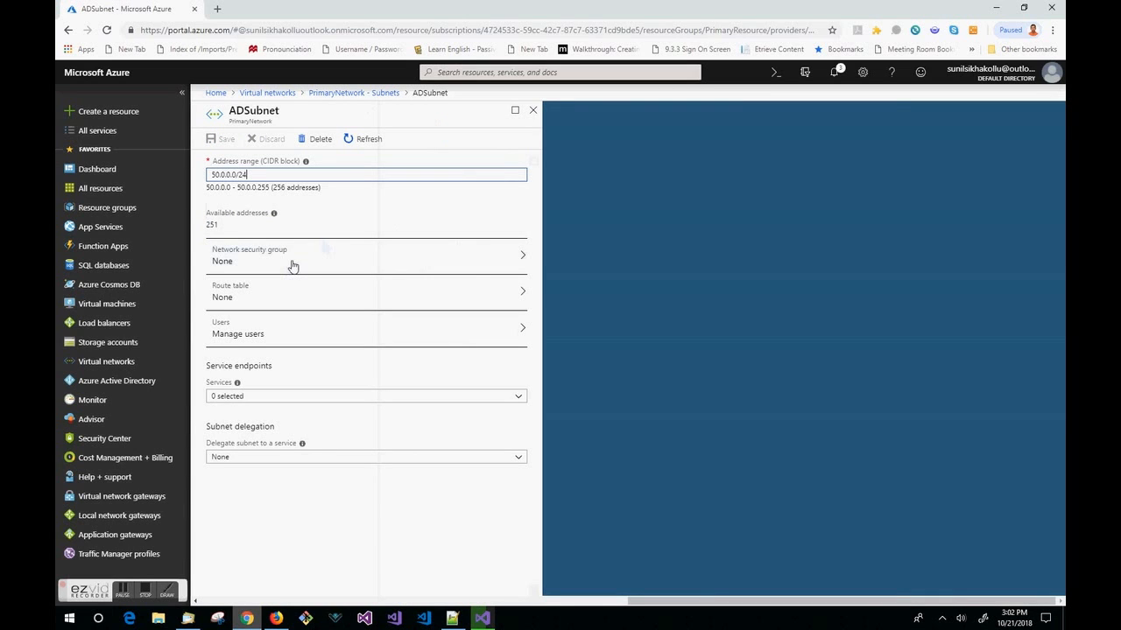
{"action": "left_click", "coordinate": [294, 266]}
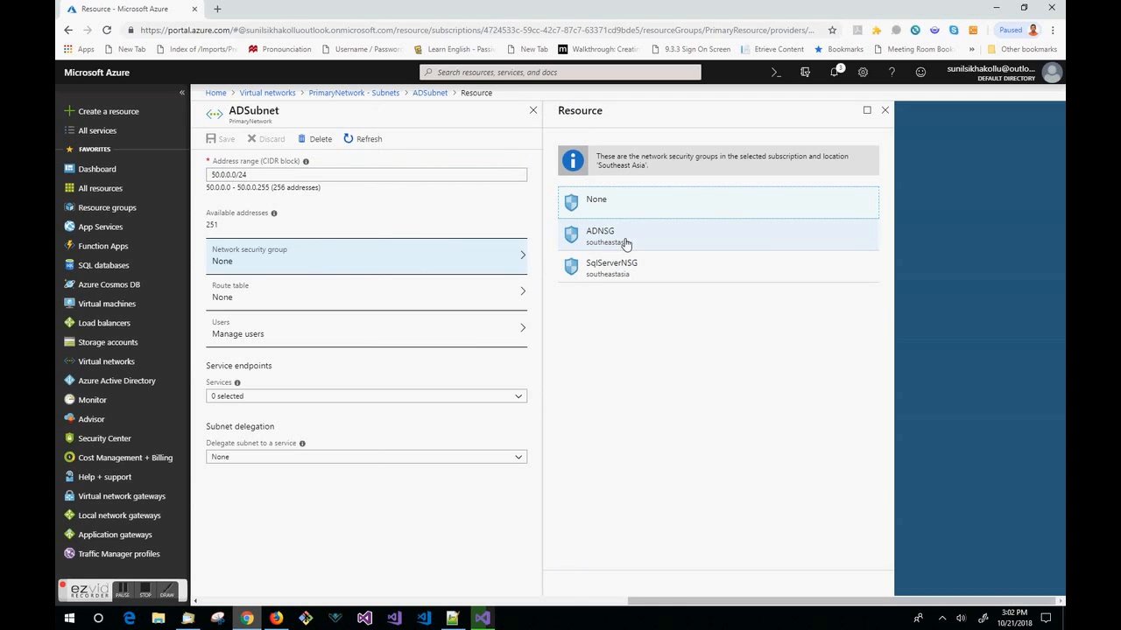
{"action": "left_click", "coordinate": [626, 242]}
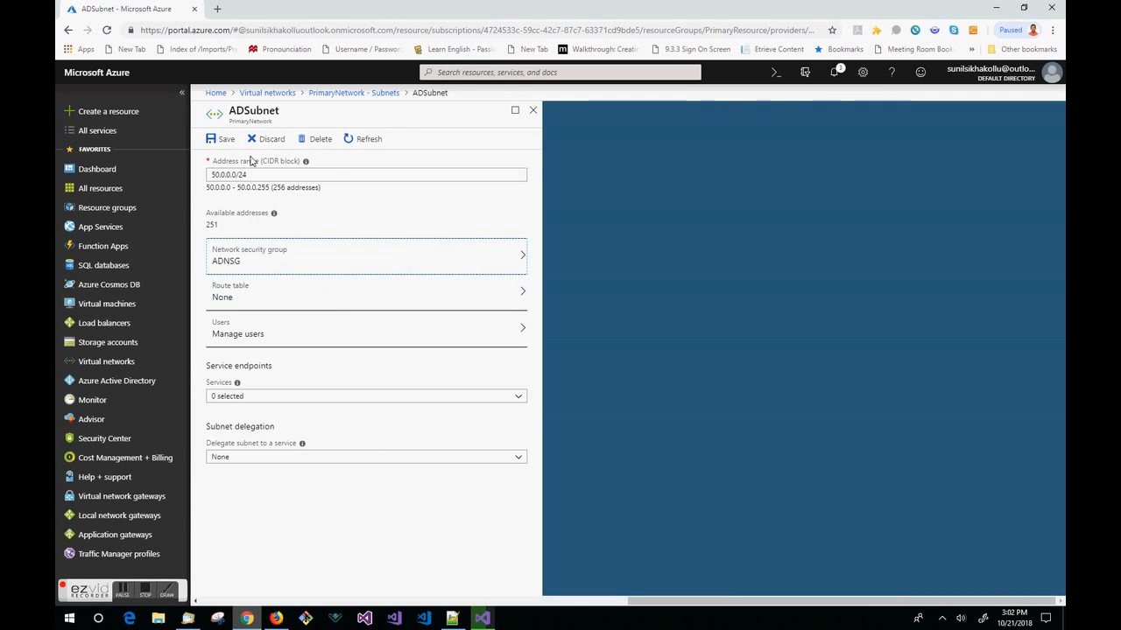
{"action": "left_click", "coordinate": [223, 140]}
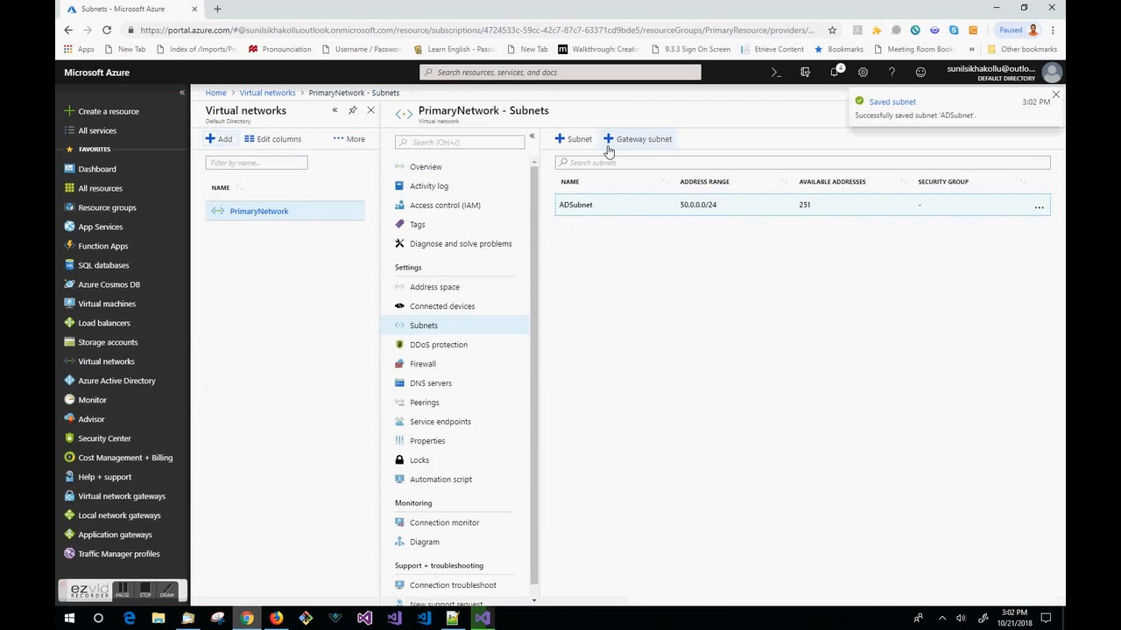
Add a subnet named SQLSubnet with the suggested 50.0.1.0/24 range and the SqlServerNSG network security group
{"action": "left_click", "coordinate": [575, 138]}
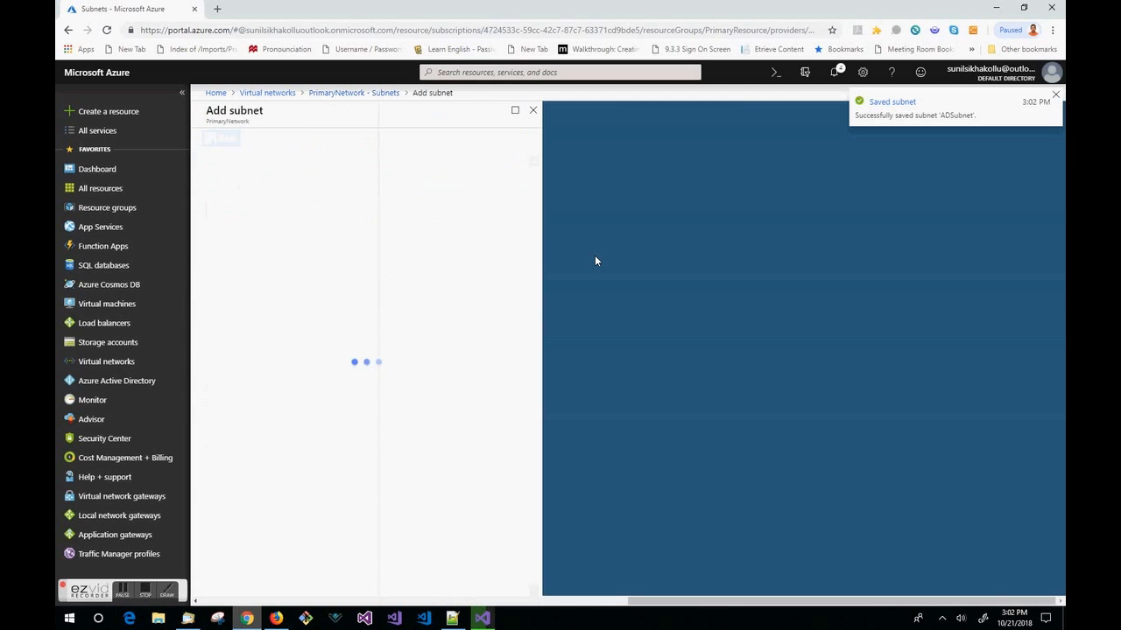
{"action": "type", "text": "SQLSubn"}
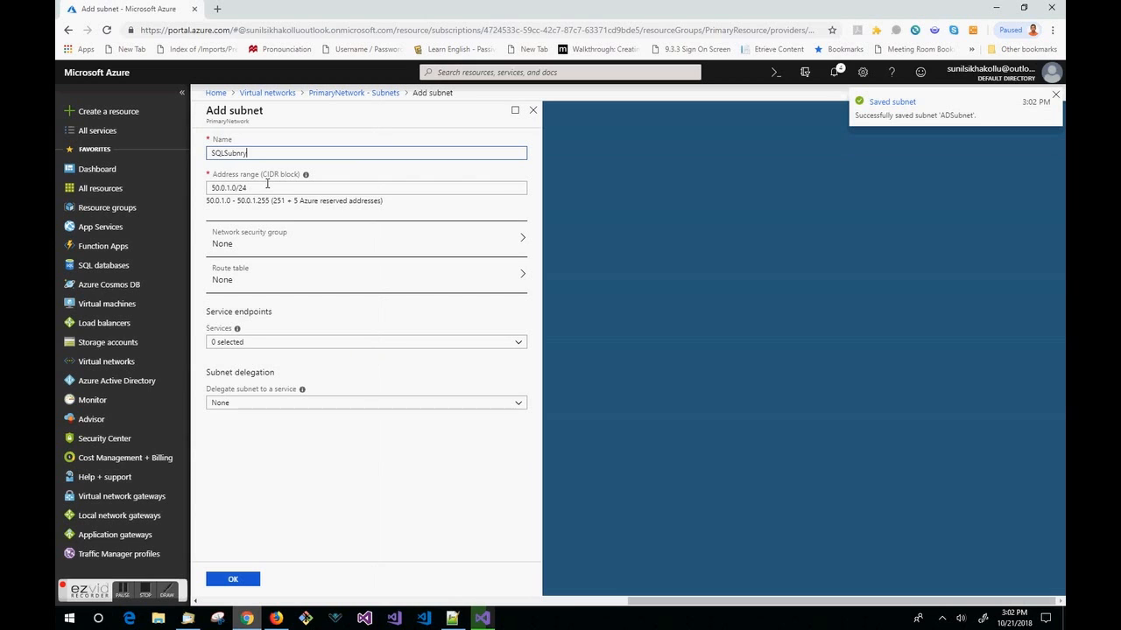
{"action": "type", "text": "et"}
{"action": "key", "text": "Tab"}
{"action": "left_click", "coordinate": [267, 184]}
{"action": "left_click", "coordinate": [320, 245]}
{"action": "left_click", "coordinate": [589, 263]}
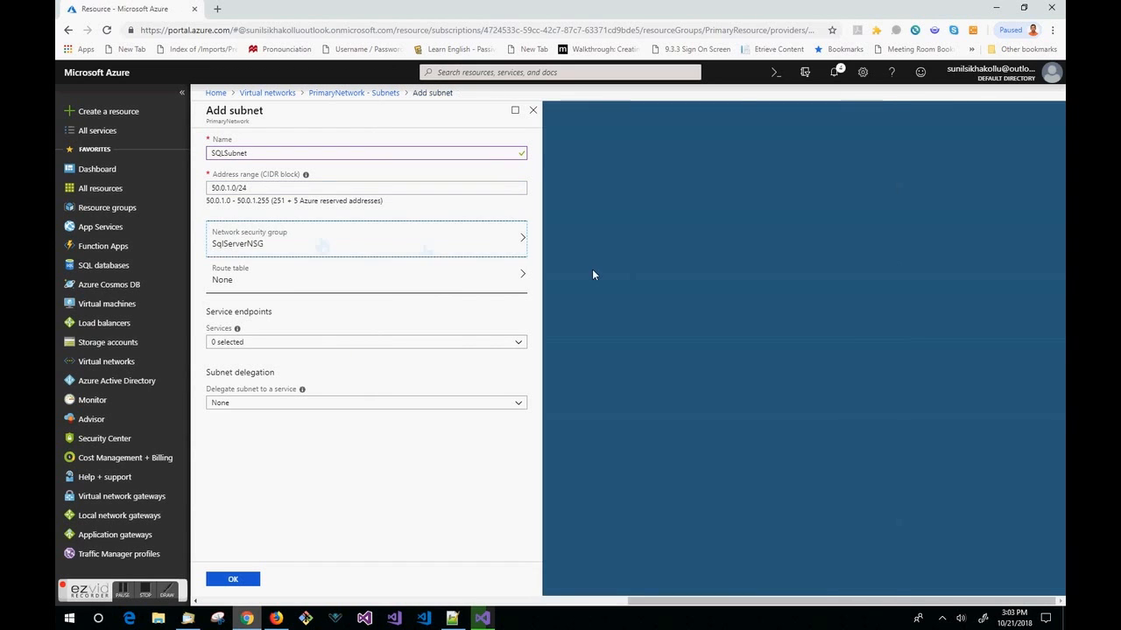
{"action": "left_click", "coordinate": [233, 579]}
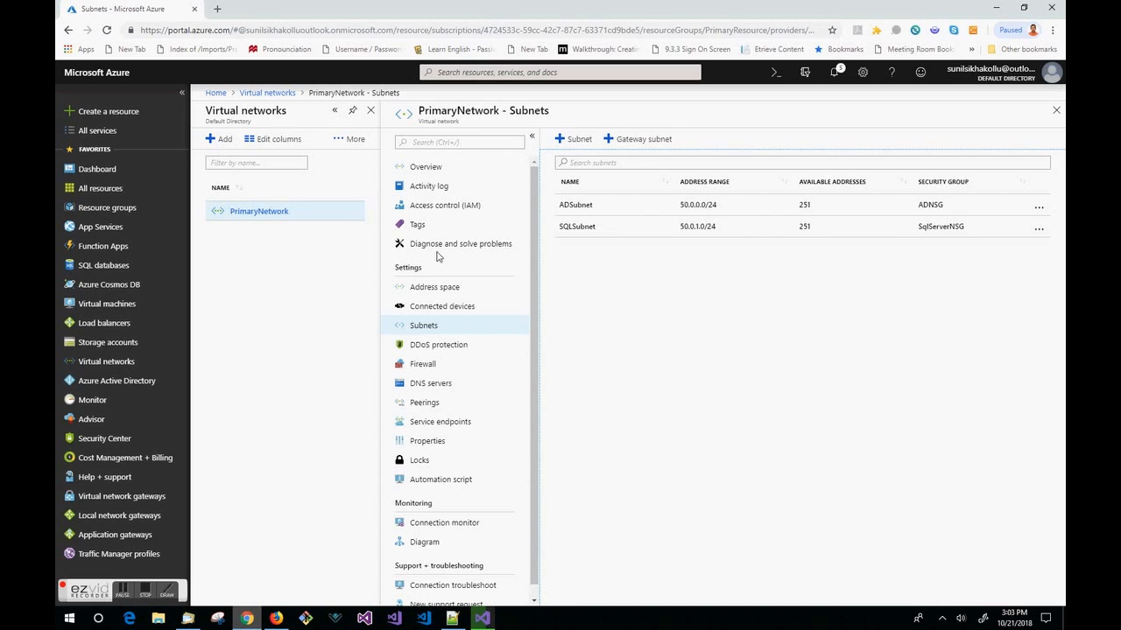
Start a new Windows Server 2016 virtual machine in the PrimaryResource group and name it vmdc
{"action": "left_click", "coordinate": [144, 117]}
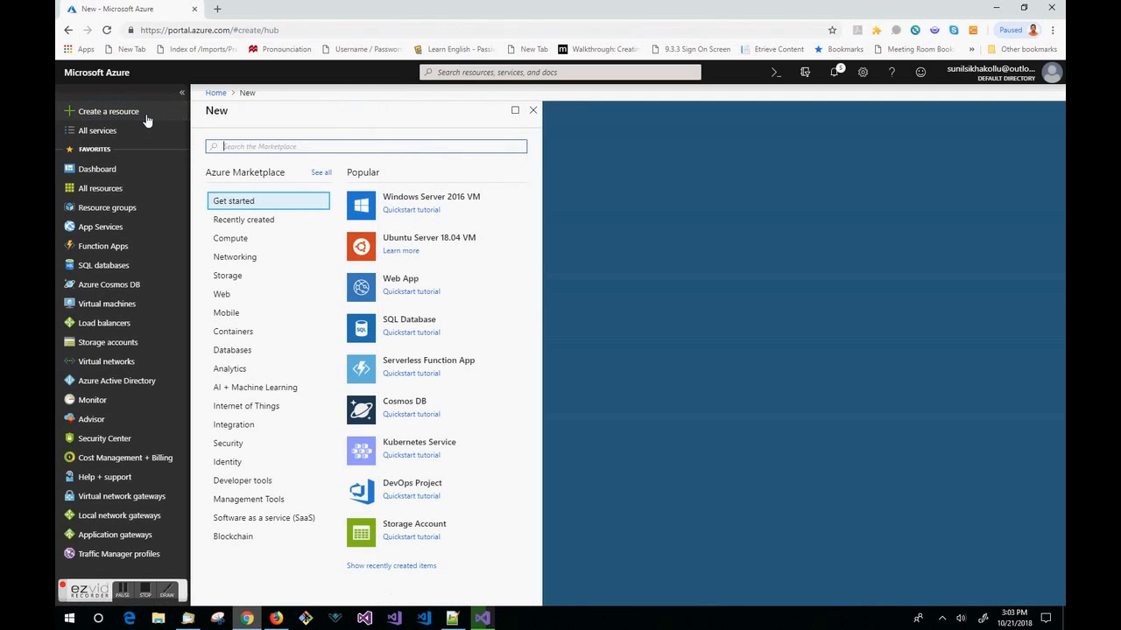
{"action": "left_click", "coordinate": [453, 202]}
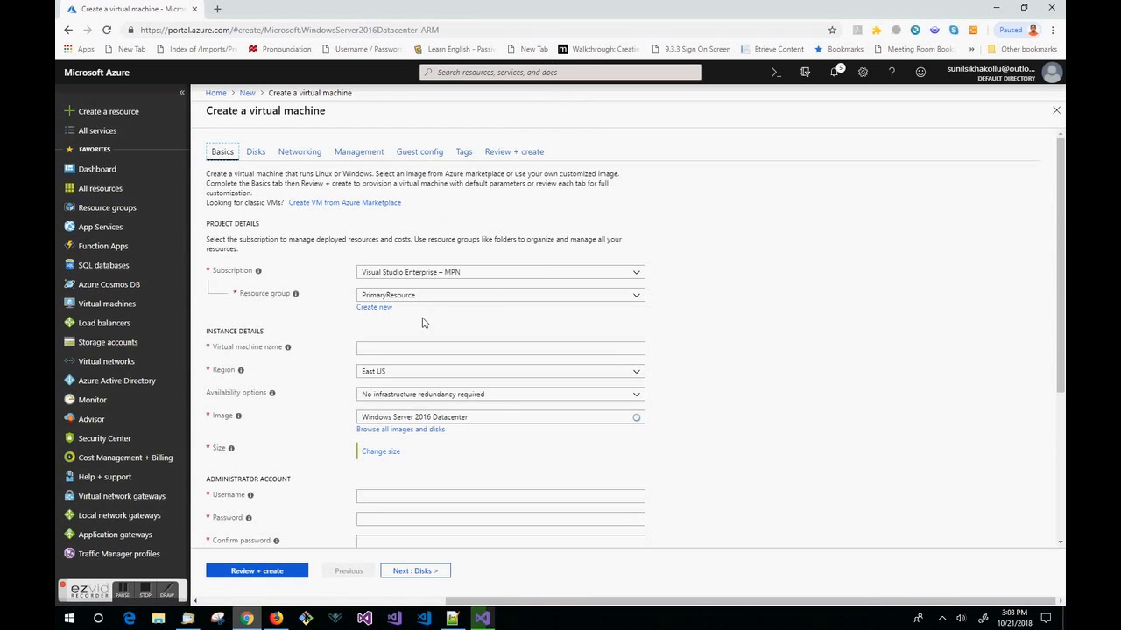
{"action": "scroll", "coordinate": [433, 320], "scroll_direction": "down", "scroll_amount": 1}
{"action": "left_click", "coordinate": [379, 226]}
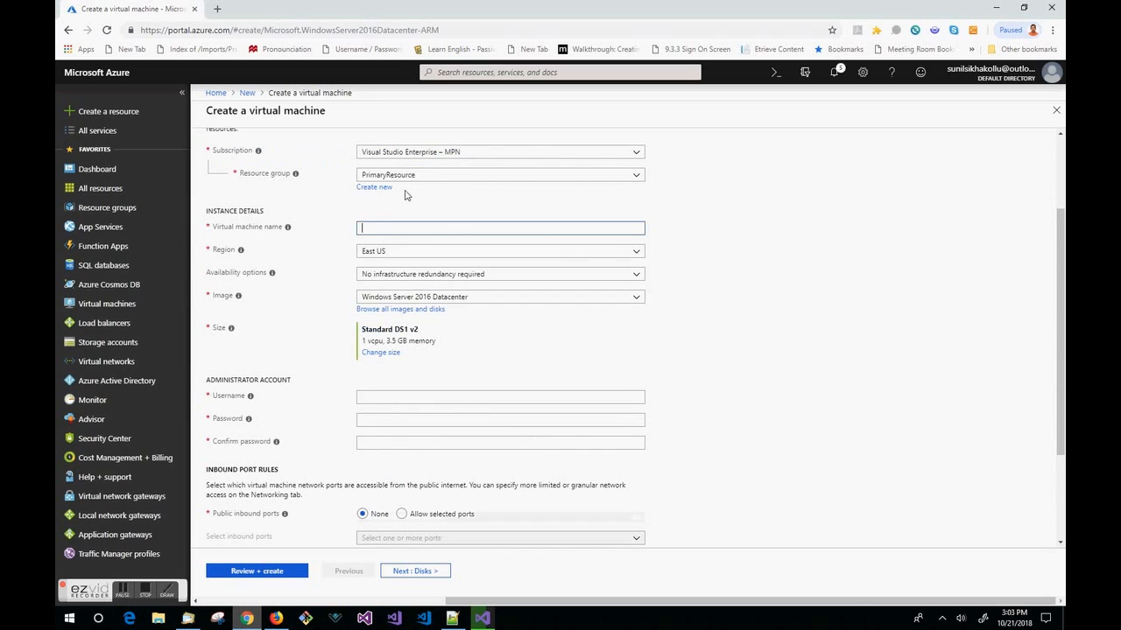
{"action": "left_click", "coordinate": [442, 175]}
{"action": "left_click", "coordinate": [531, 188]}
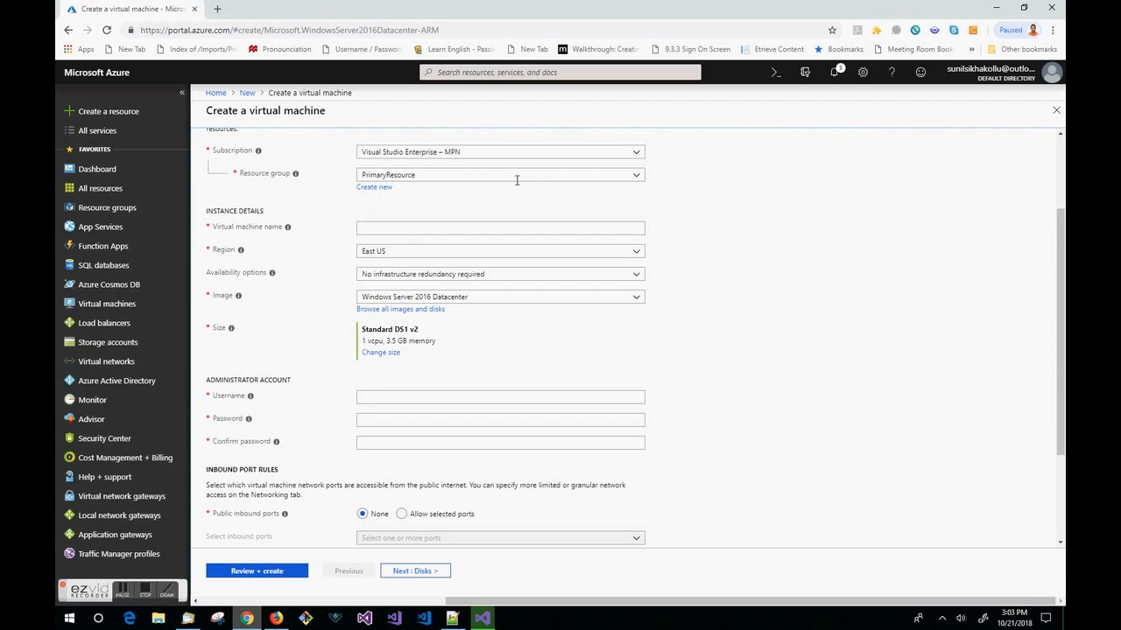
{"action": "left_click", "coordinate": [398, 233]}
{"action": "type", "text": "vmdc"}
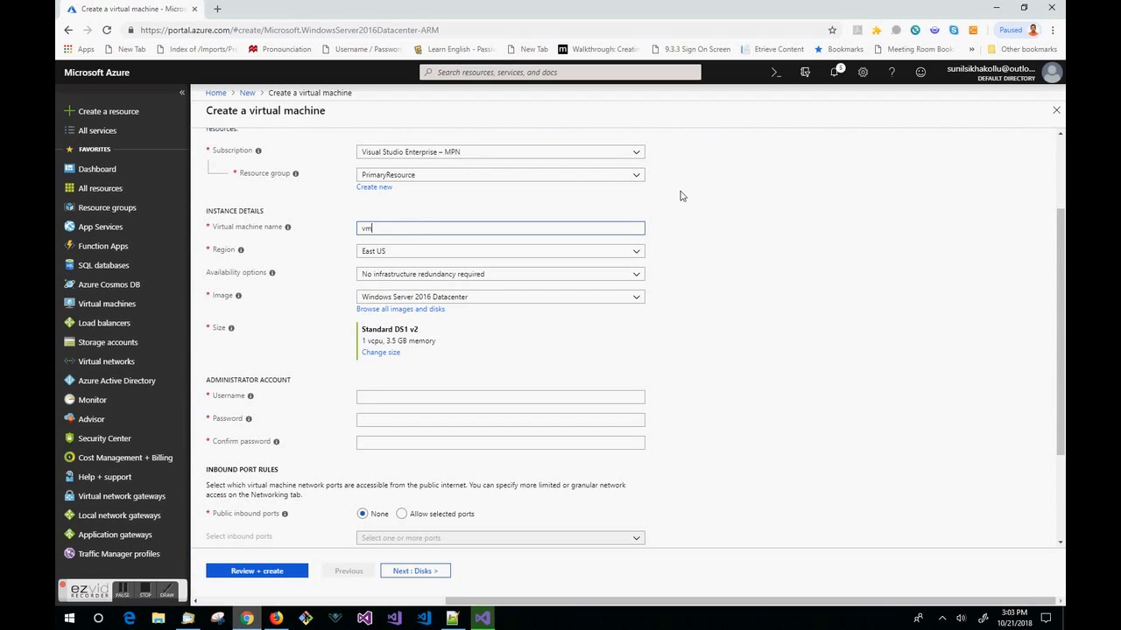
Set the virtual machine's region to Southeast Asia
{"action": "left_click", "coordinate": [445, 253]}
{"action": "type", "text": "Sour"}
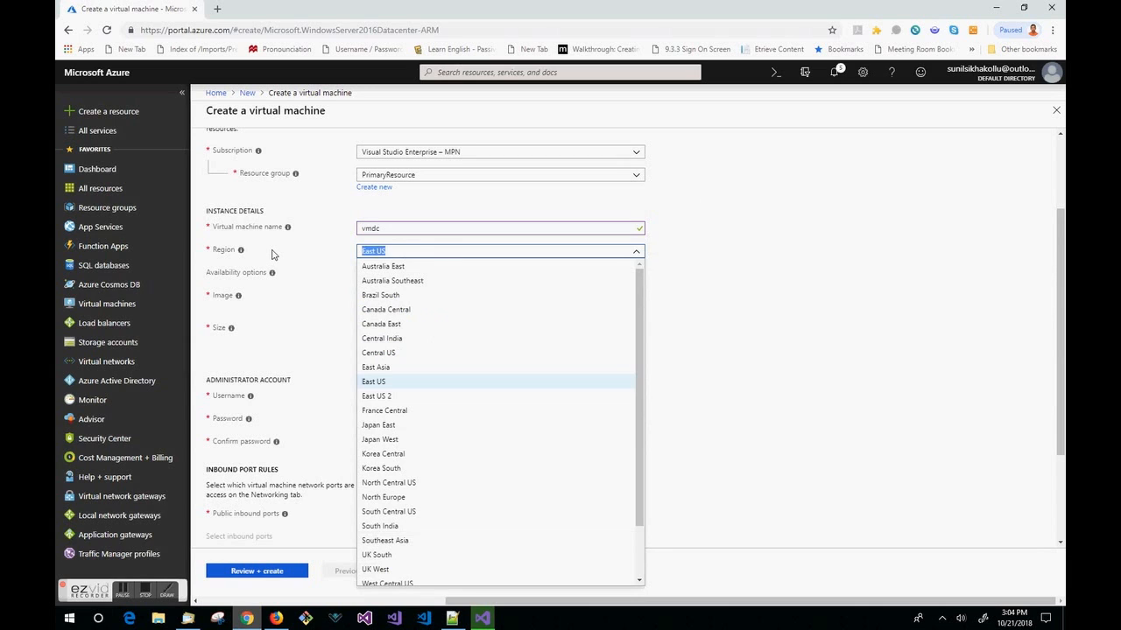
{"action": "type", "text": "t"}
{"action": "key", "text": "BackSpace"}
{"action": "key", "text": "BackSpace"}
{"action": "type", "text": "t"}
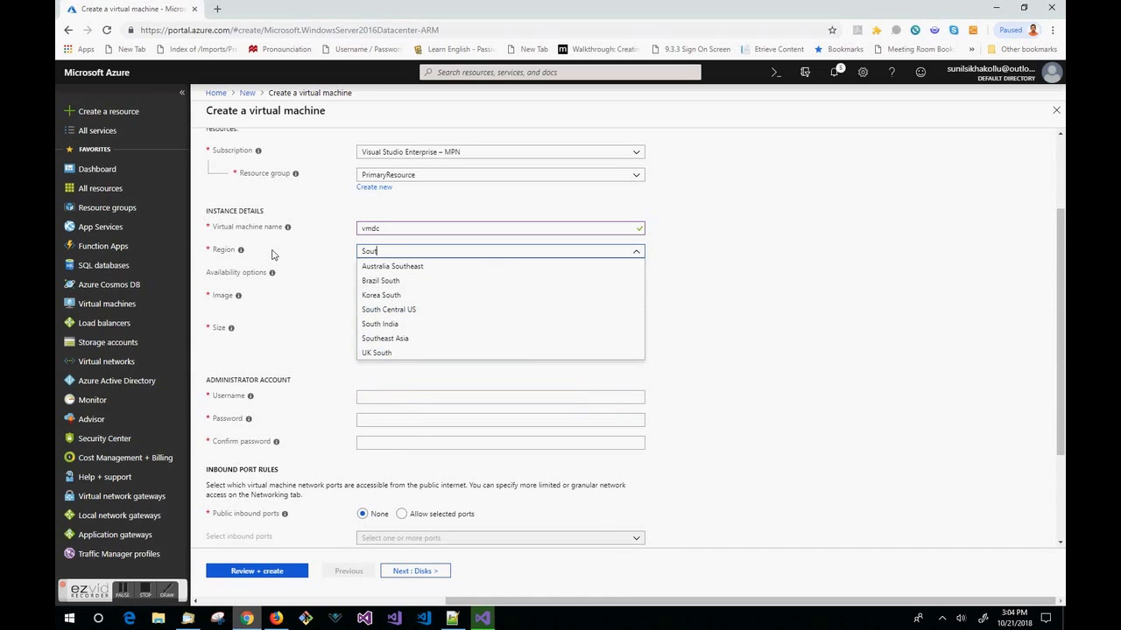
{"action": "left_click", "coordinate": [412, 342]}
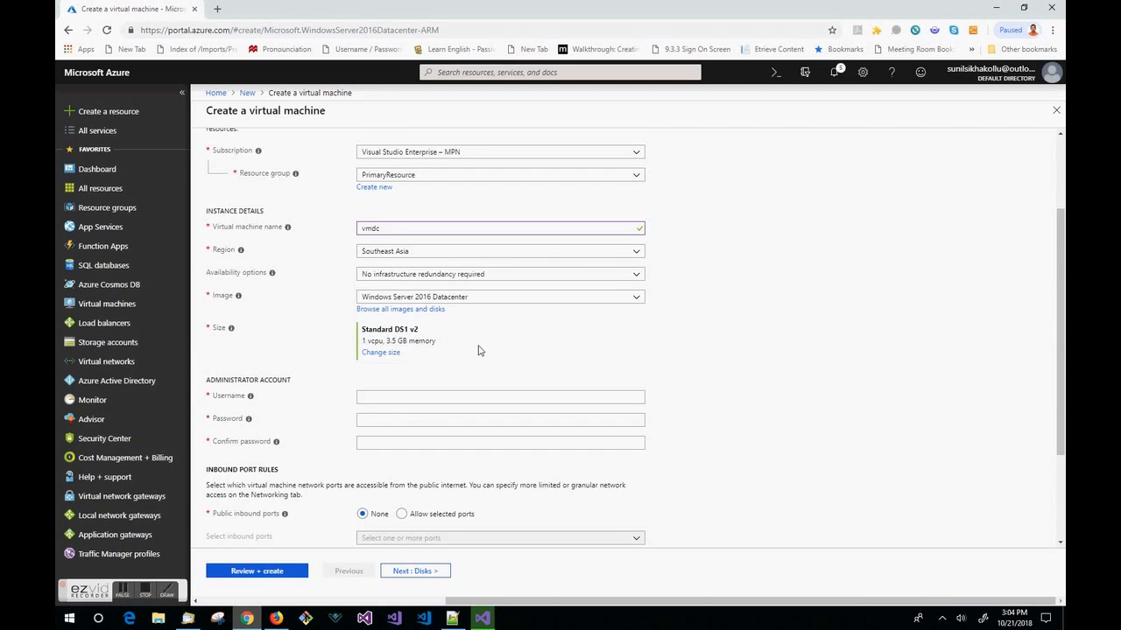
Set the administrator account's username to vmdc, then enter and confirm the account password
{"action": "scroll", "coordinate": [478, 350], "scroll_direction": "down", "scroll_amount": 2}
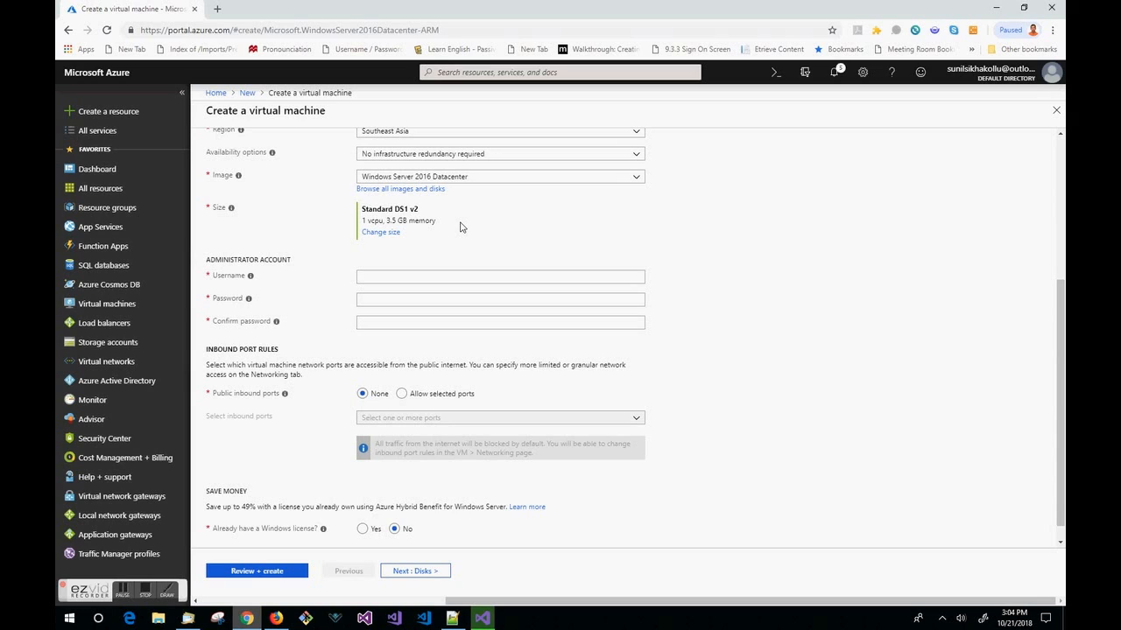
{"action": "left_click", "coordinate": [406, 279]}
{"action": "type", "text": "vmdc"}
{"action": "key", "text": "Tab"}
{"action": "type", "text": "••••••••••••"}
{"action": "key", "text": "Tab"}
{"action": "type", "text": "••••••••••••"}
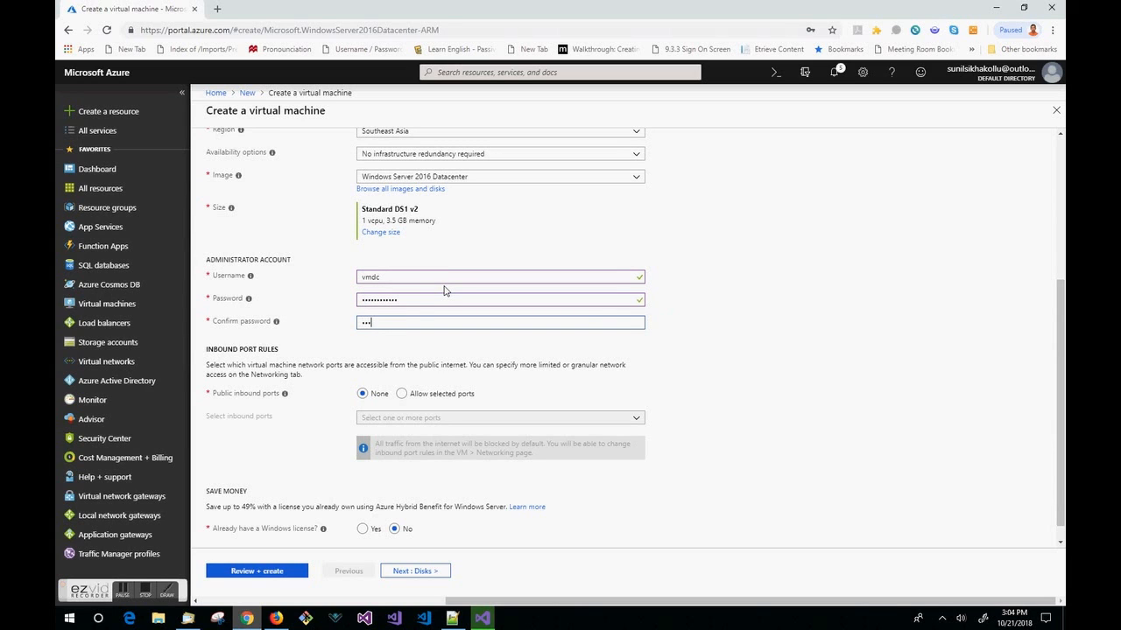
Advance past the basic and disk settings to the virtual machine's networking settings
{"action": "scroll", "coordinate": [440, 307], "scroll_direction": "down", "scroll_amount": 1}
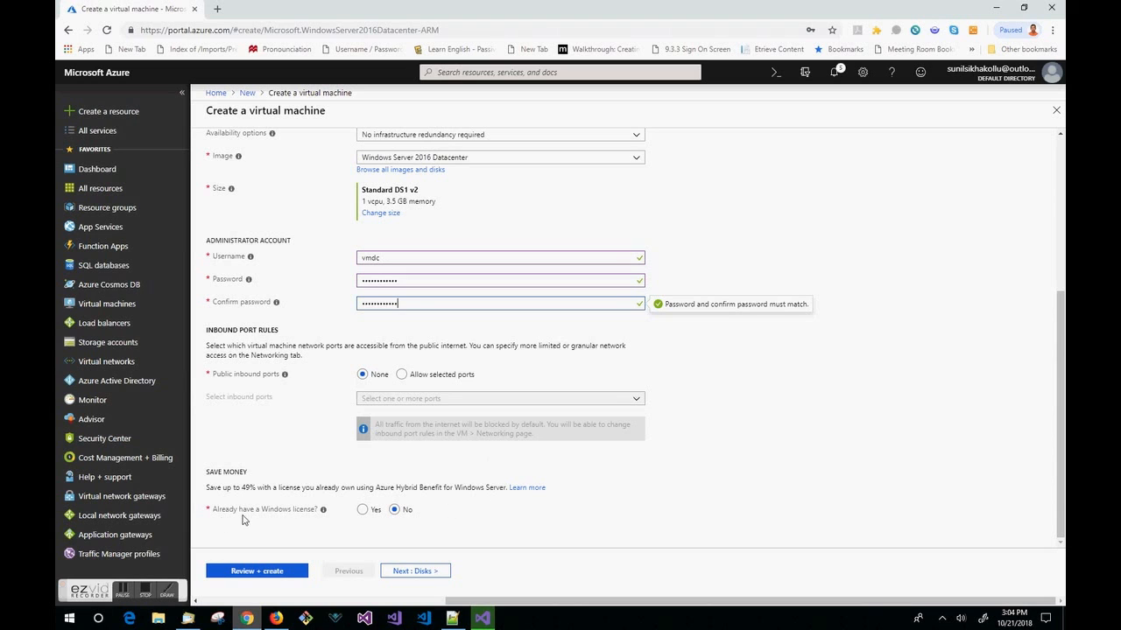
{"action": "left_click", "coordinate": [214, 511]}
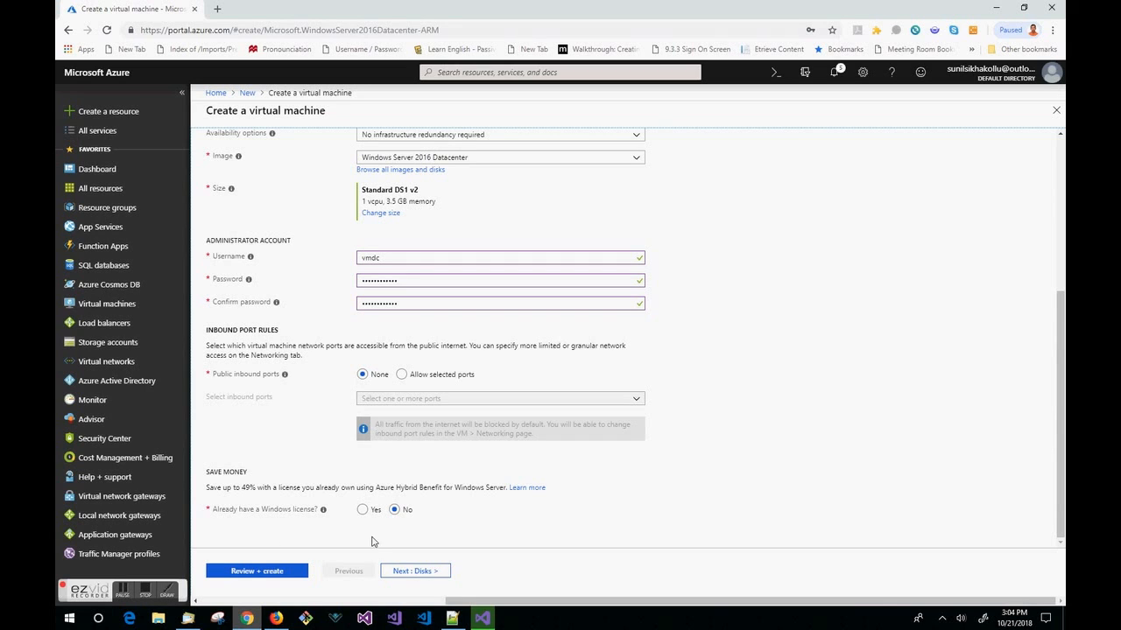
{"action": "left_click", "coordinate": [410, 573]}
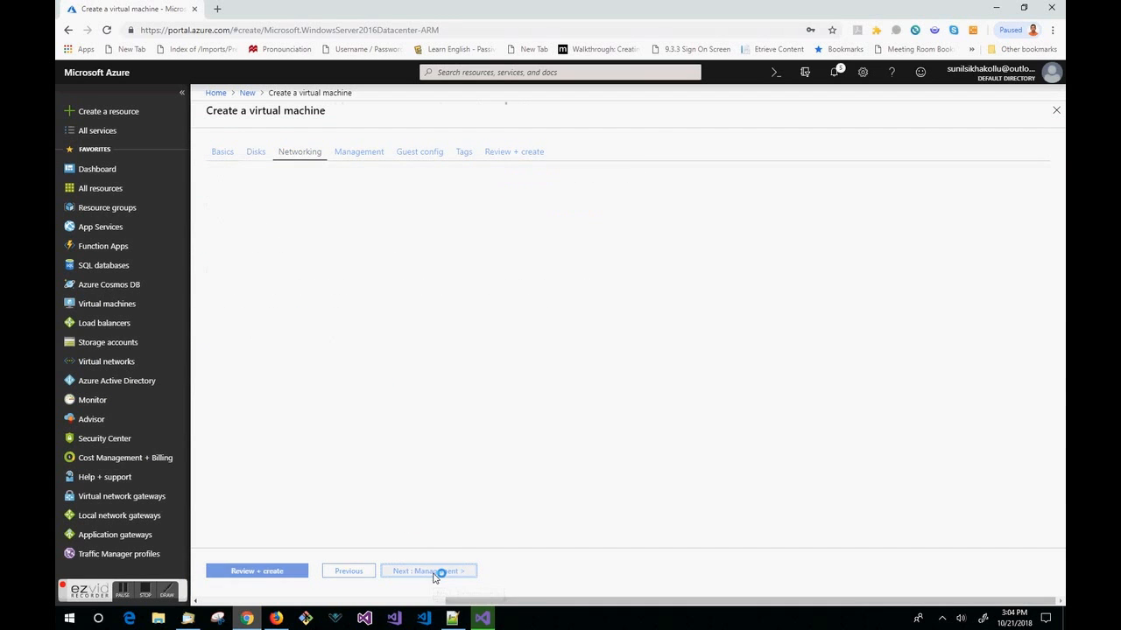
{"action": "left_click", "coordinate": [433, 573]}
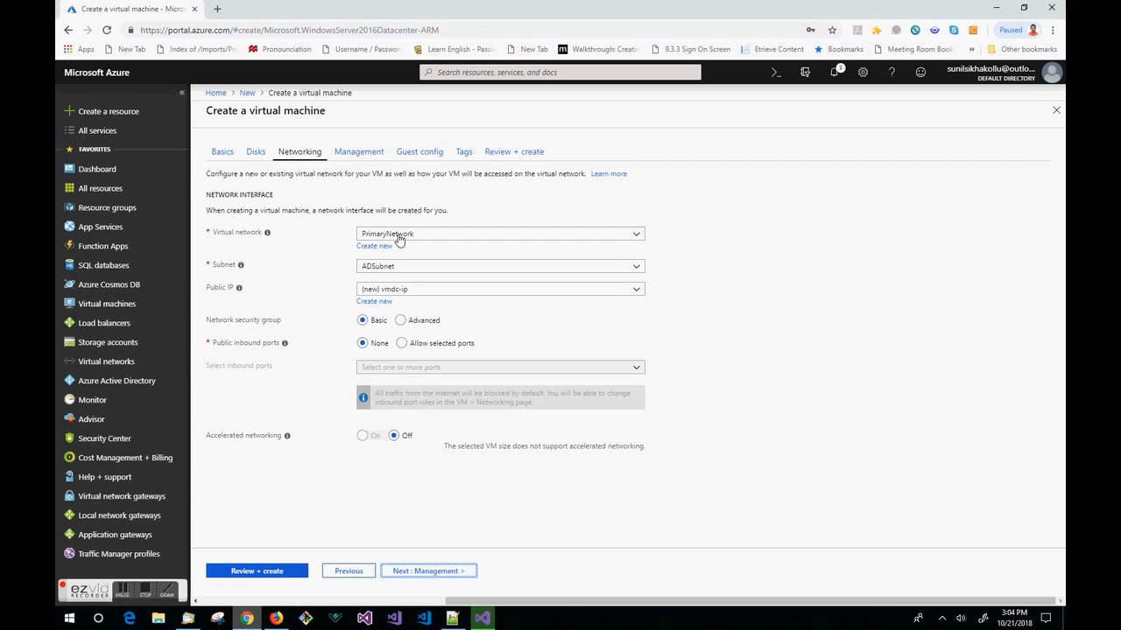
Place the virtual machine's network interface on PrimaryNetwork in the ADSubnet subnet
{"action": "left_click", "coordinate": [398, 236]}
{"action": "left_click", "coordinate": [401, 247]}
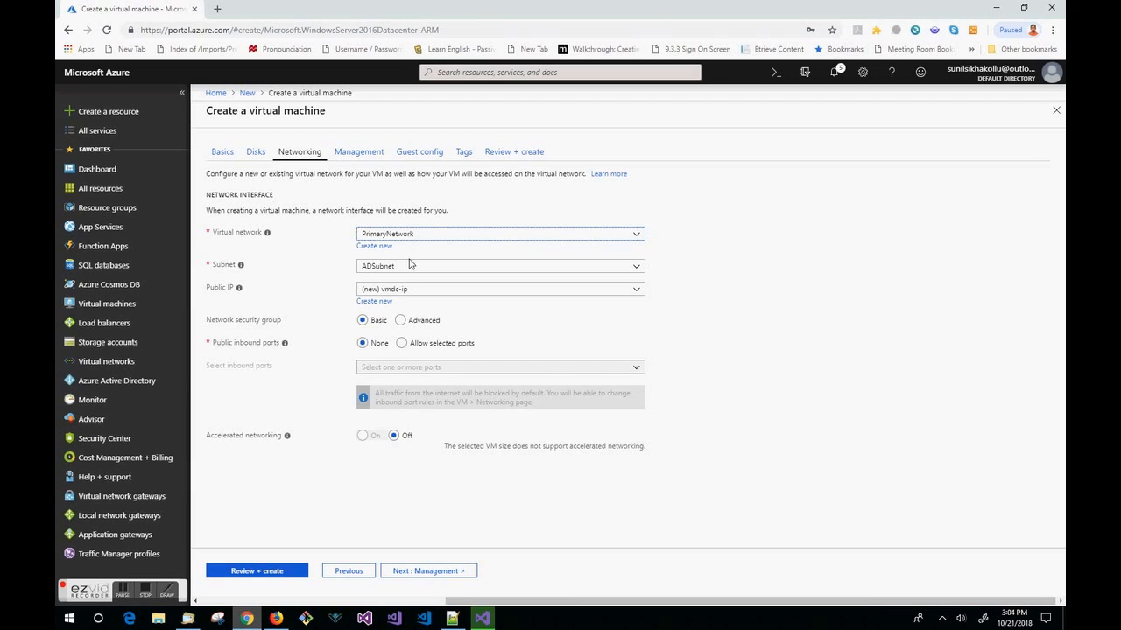
{"action": "left_click", "coordinate": [413, 267]}
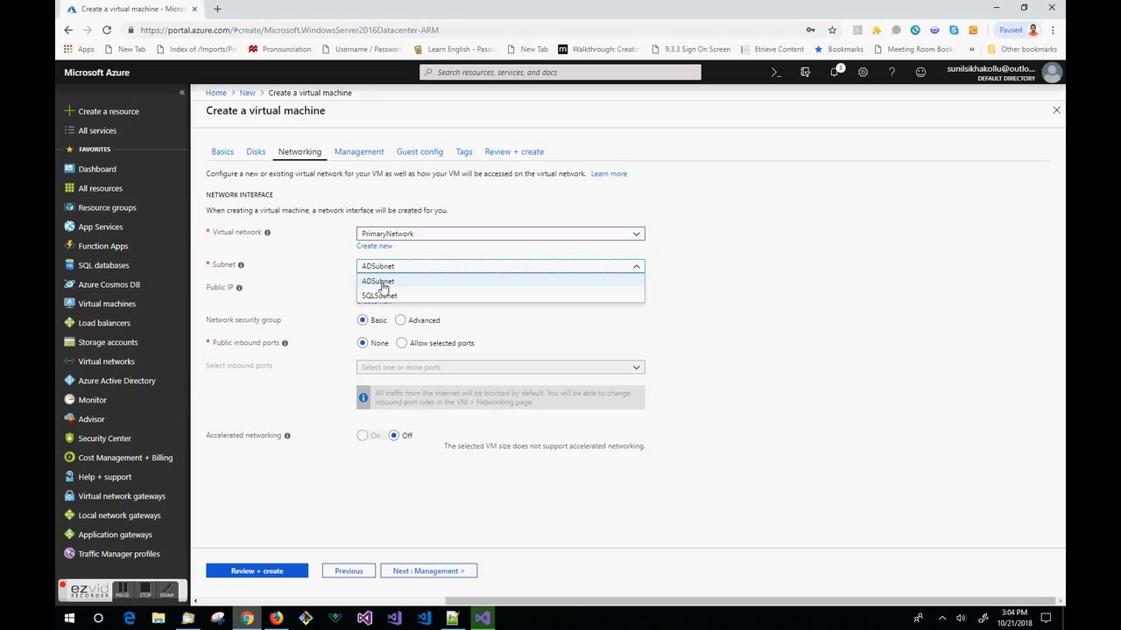
{"action": "left_click", "coordinate": [382, 284]}
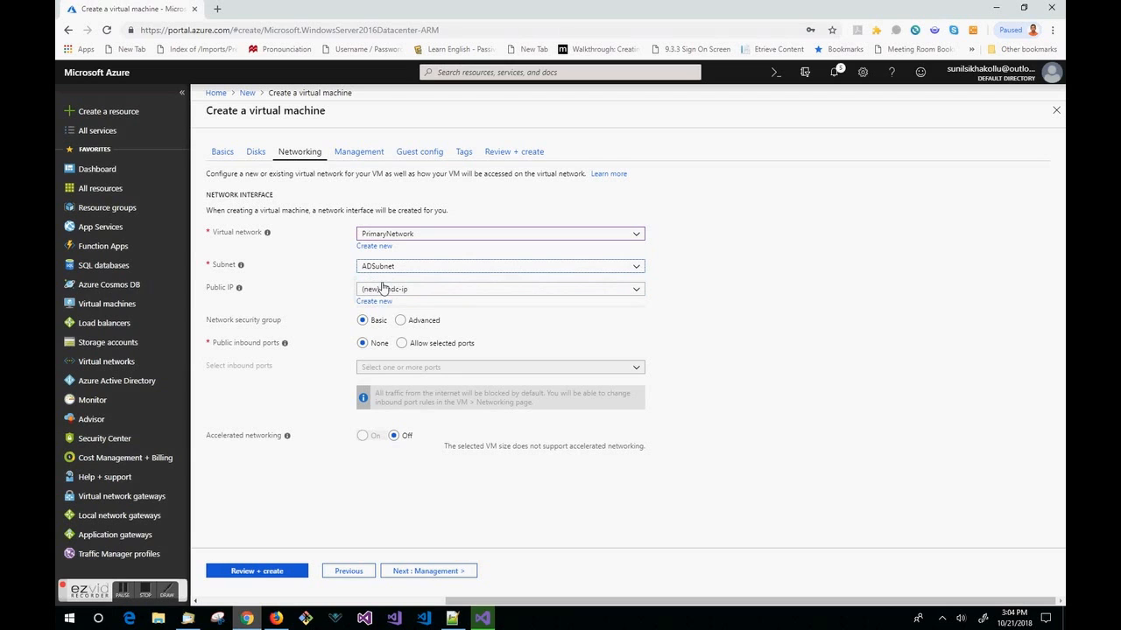
Switch the network security group setting to Advanced and assign ADNSG
{"action": "left_click", "coordinate": [400, 320]}
{"action": "left_click", "coordinate": [444, 345]}
{"action": "left_click", "coordinate": [401, 386]}
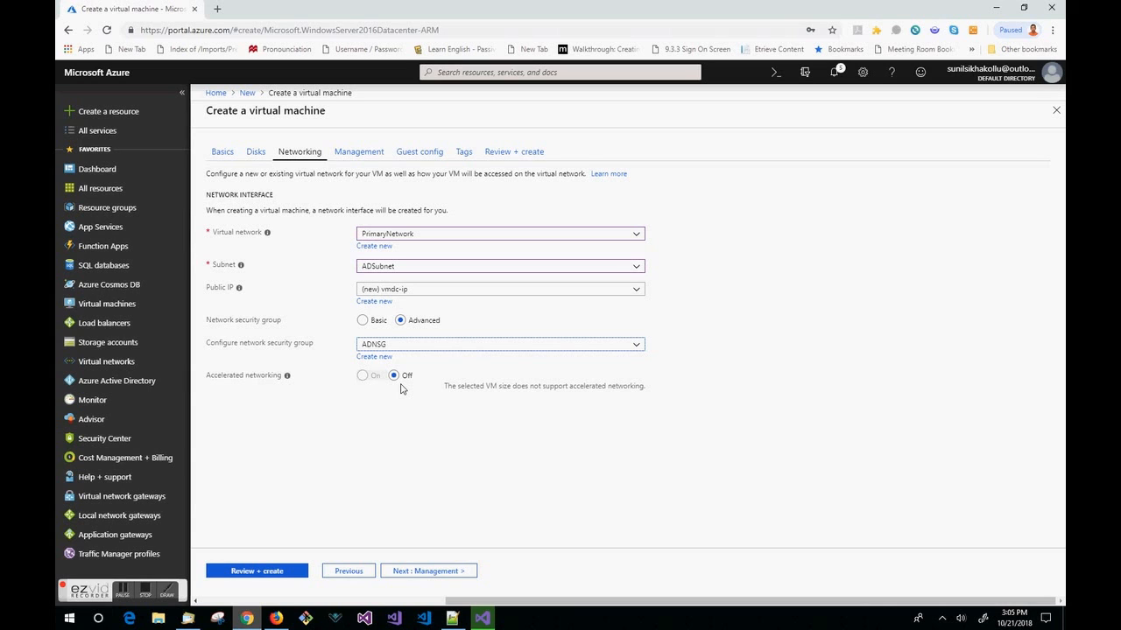
Turn off boot diagnostics in the management settings and submit the configuration for review
{"action": "left_click", "coordinate": [432, 571]}
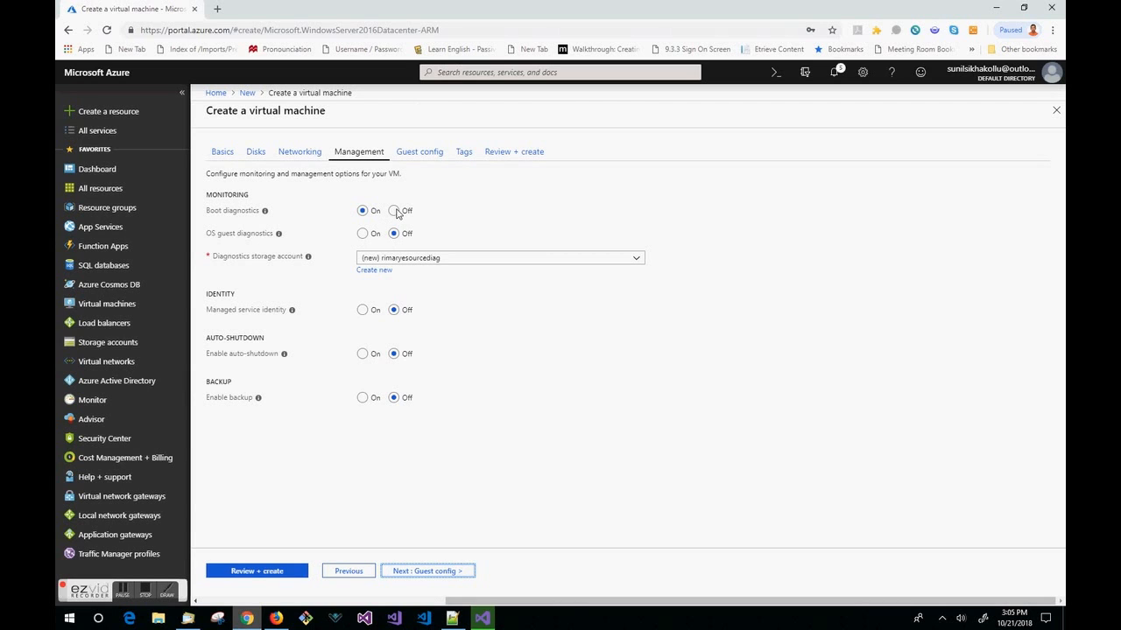
{"action": "left_click", "coordinate": [395, 211]}
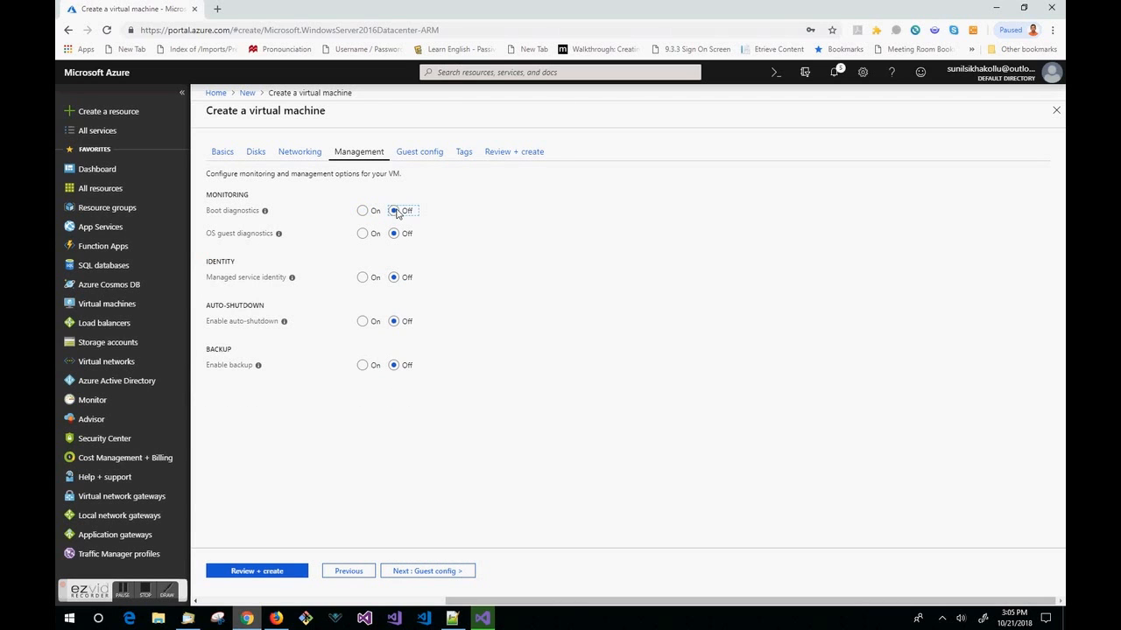
{"action": "left_click", "coordinate": [293, 573]}
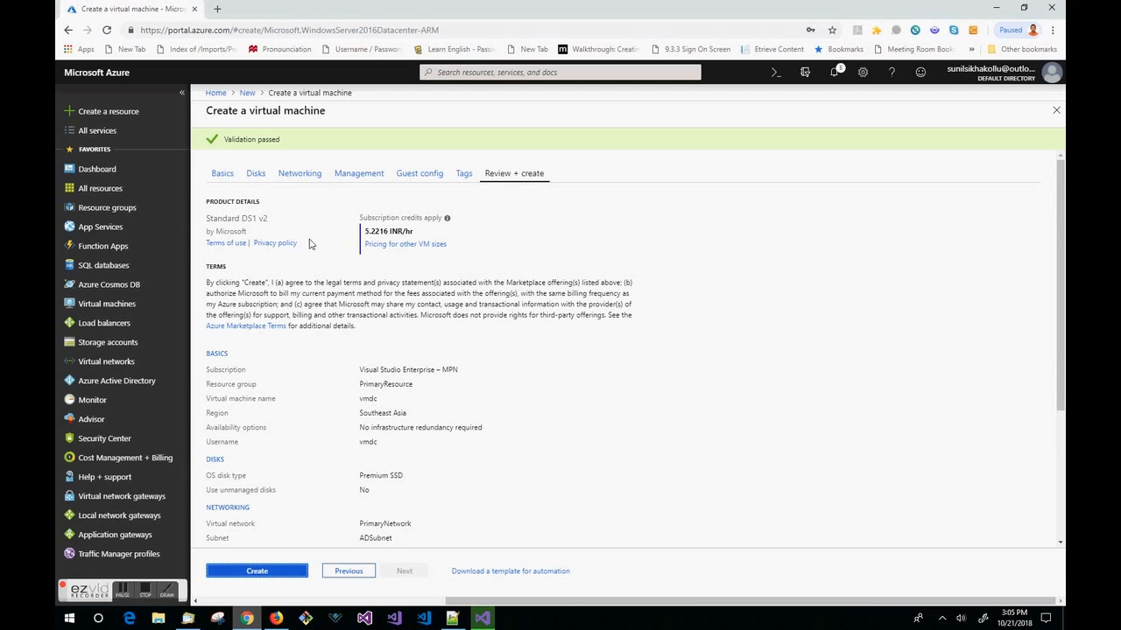
Check the hourly price, virtual network, subnet and security group in the summary, and create the virtual machine
{"action": "left_click_drag", "start_coordinate": [365, 233], "coordinate": [428, 233]}
{"action": "left_click", "coordinate": [493, 236]}
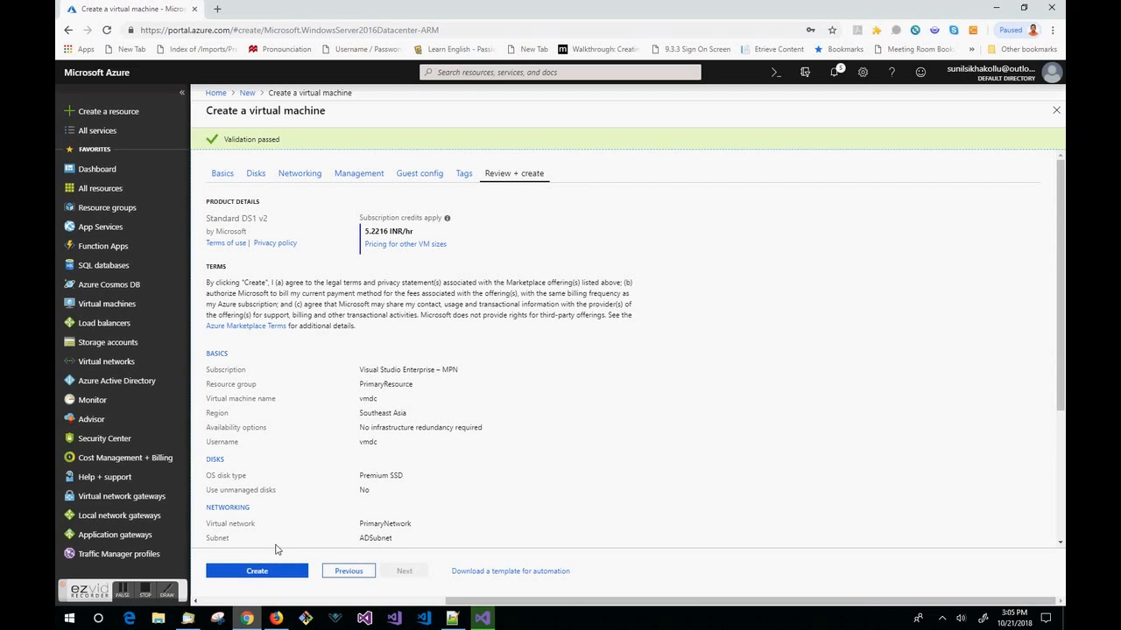
{"action": "scroll", "coordinate": [381, 458], "scroll_direction": "down", "scroll_amount": 2}
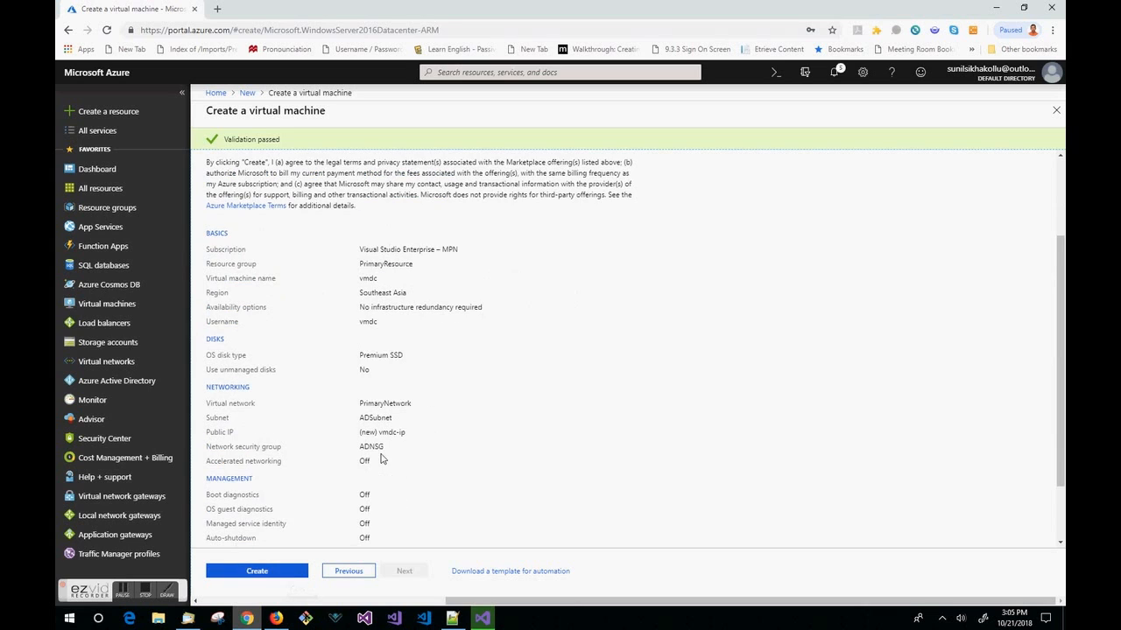
{"action": "left_click_drag", "start_coordinate": [359, 405], "coordinate": [455, 408]}
{"action": "left_click", "coordinate": [385, 427]}
{"action": "left_click_drag", "start_coordinate": [359, 419], "coordinate": [420, 422]}
{"action": "left_click", "coordinate": [424, 421]}
{"action": "scroll", "coordinate": [425, 421], "scroll_direction": "down", "scroll_amount": 2}
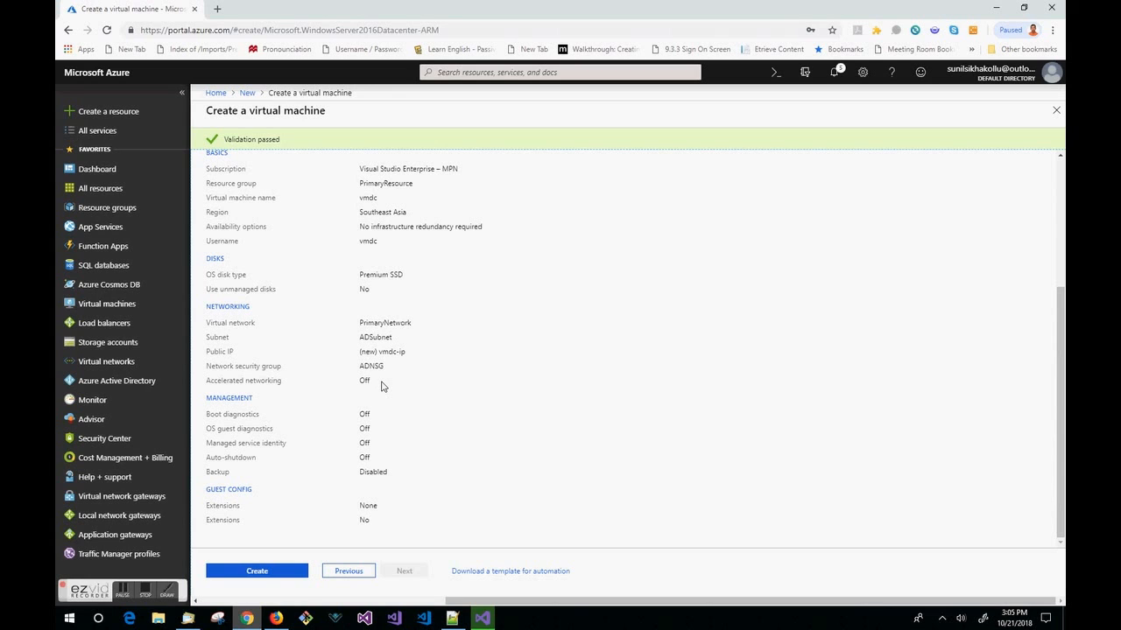
{"action": "left_click_drag", "start_coordinate": [361, 368], "coordinate": [397, 372]}
{"action": "left_click", "coordinate": [405, 372]}
{"action": "left_click_drag", "start_coordinate": [361, 368], "coordinate": [392, 371]}
{"action": "left_click", "coordinate": [392, 371]}
{"action": "left_click", "coordinate": [274, 571]}
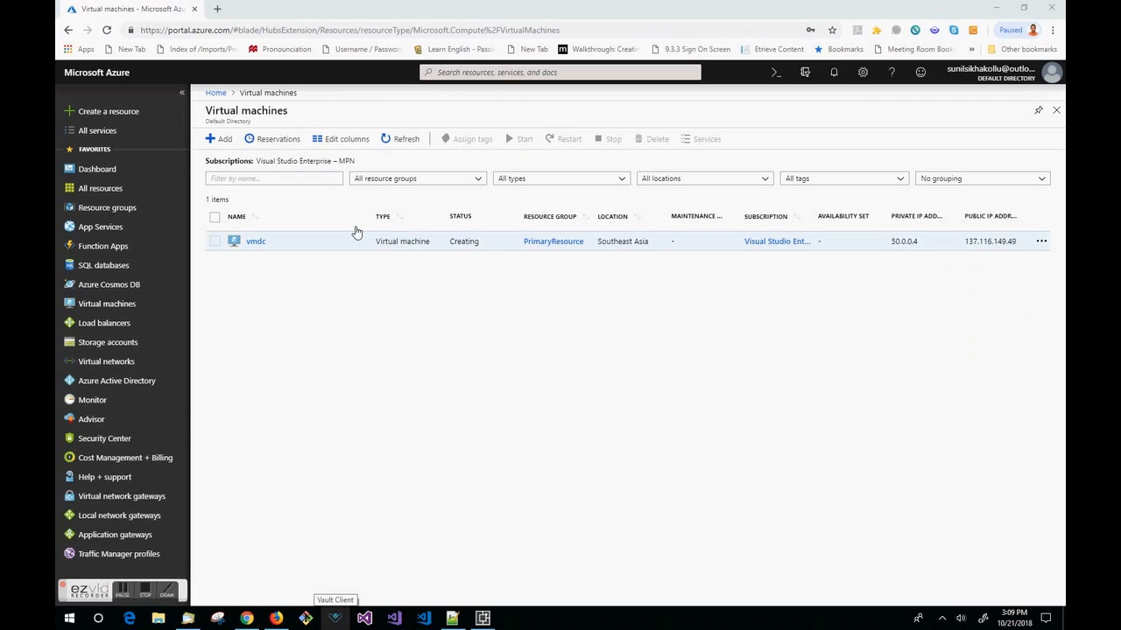
Refresh the virtual machines list and vmdc's overview to check its provisioning status and public IP address
{"action": "left_click", "coordinate": [394, 139]}
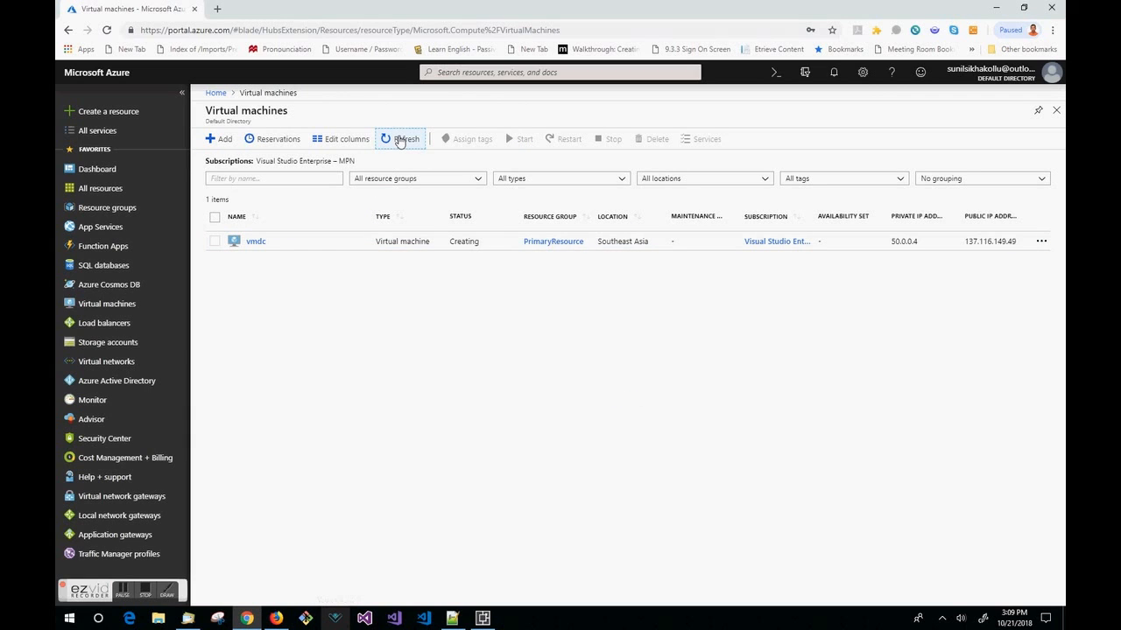
{"action": "left_click", "coordinate": [395, 143]}
{"action": "left_click", "coordinate": [254, 242]}
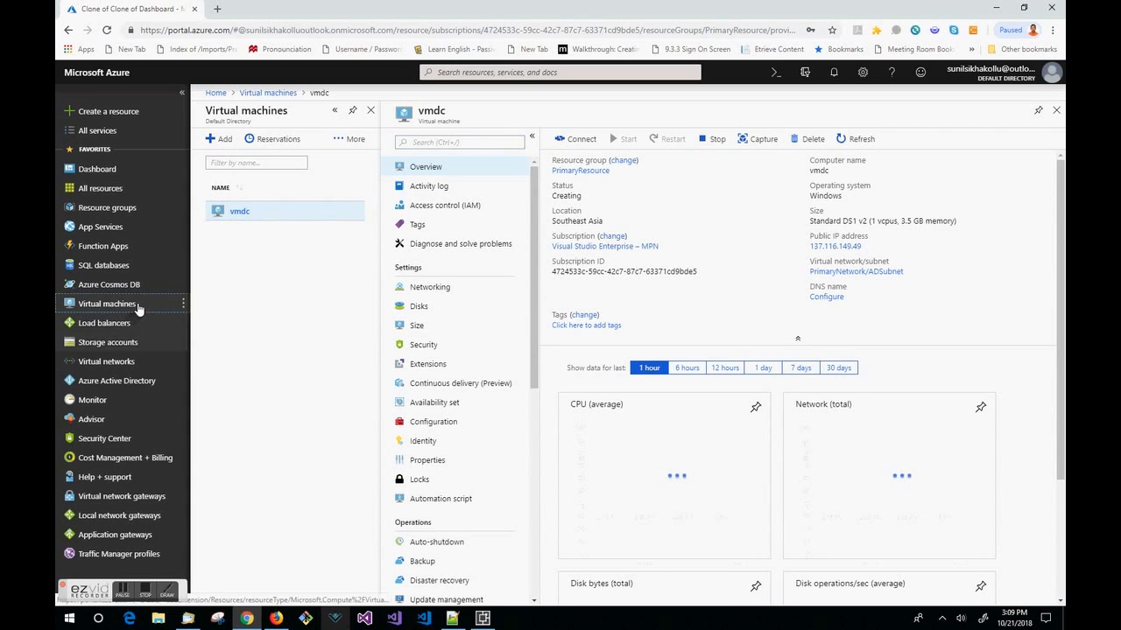
{"action": "left_click", "coordinate": [106, 303]}
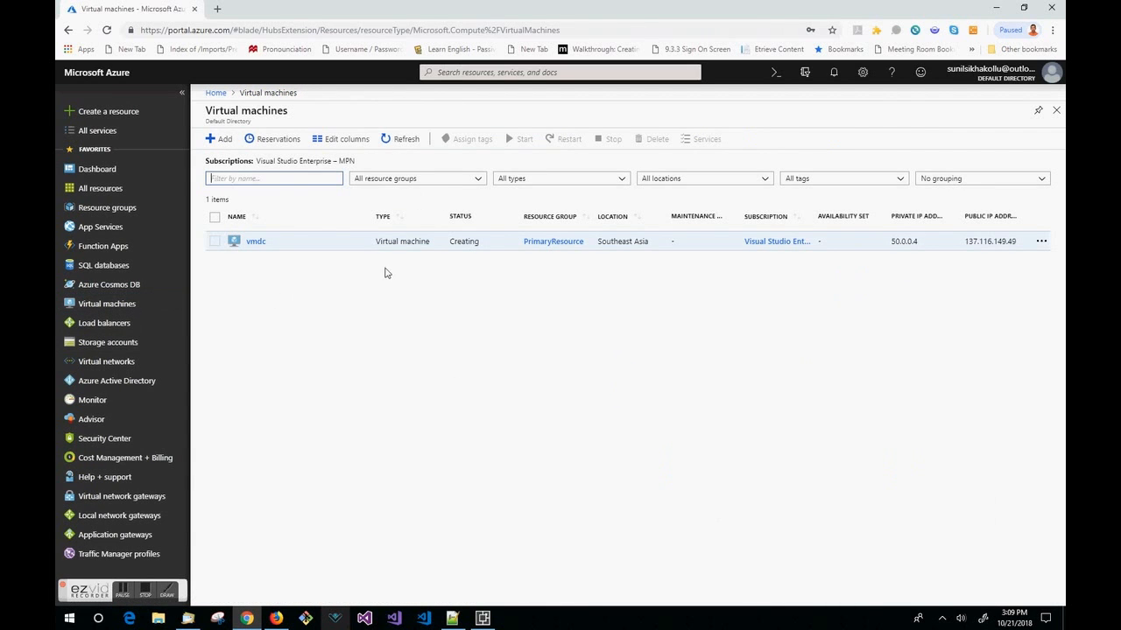
{"action": "left_click", "coordinate": [254, 242]}
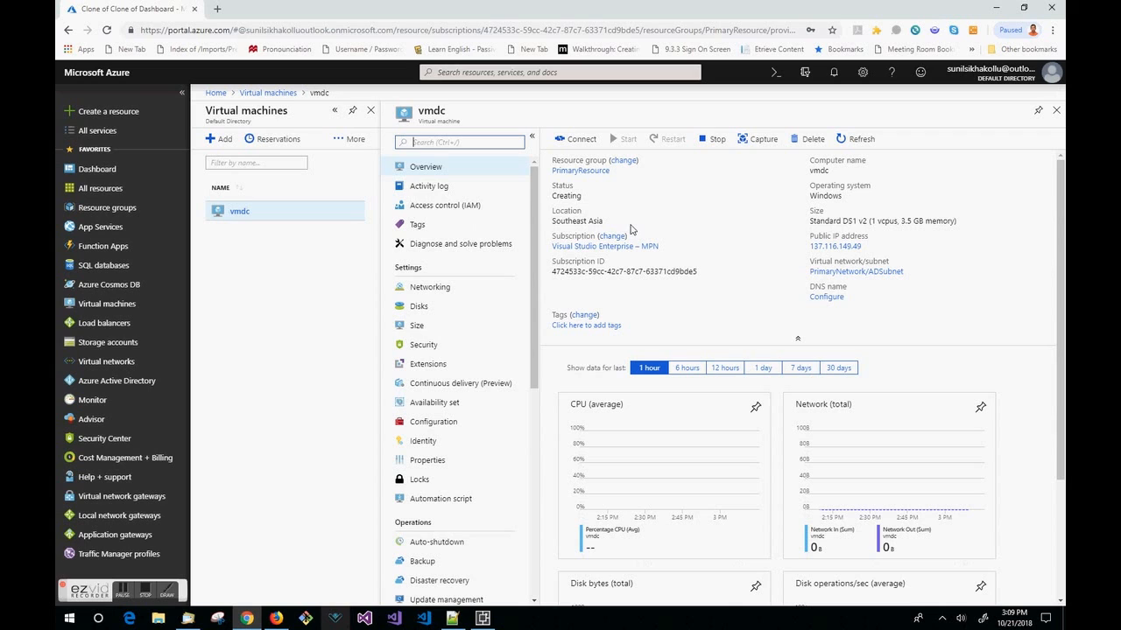
{"action": "left_click", "coordinate": [853, 138]}
{"action": "left_click_drag", "start_coordinate": [805, 252], "coordinate": [871, 249]}
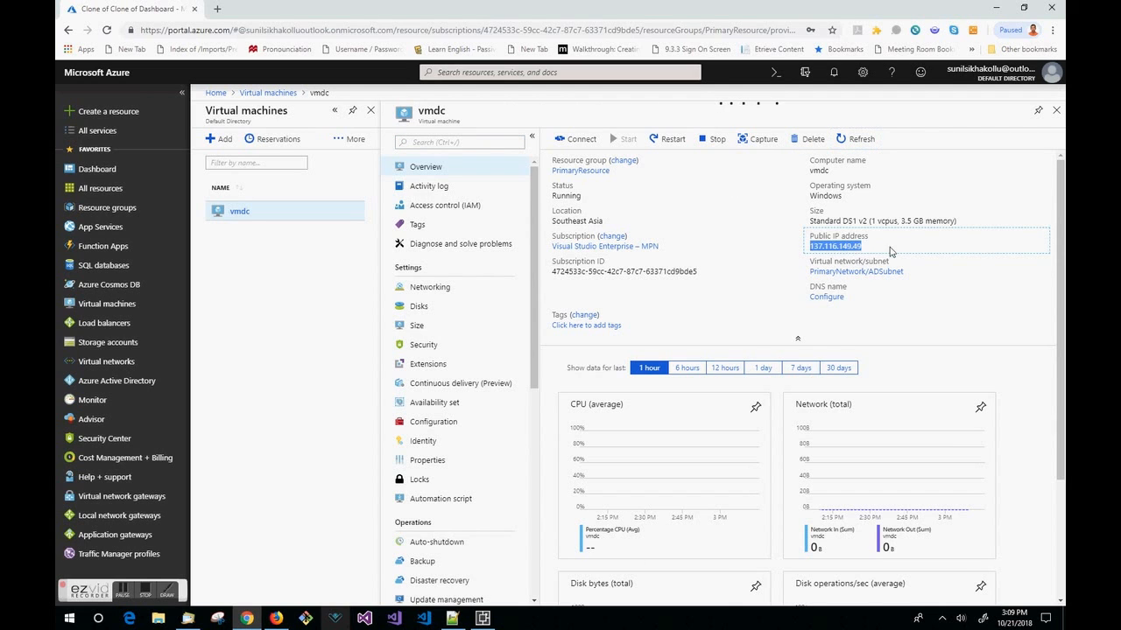
Examine vmdc's networking details, including its private IP address and the inbound rules of the attached ADNSG security group
{"action": "left_click", "coordinate": [446, 291]}
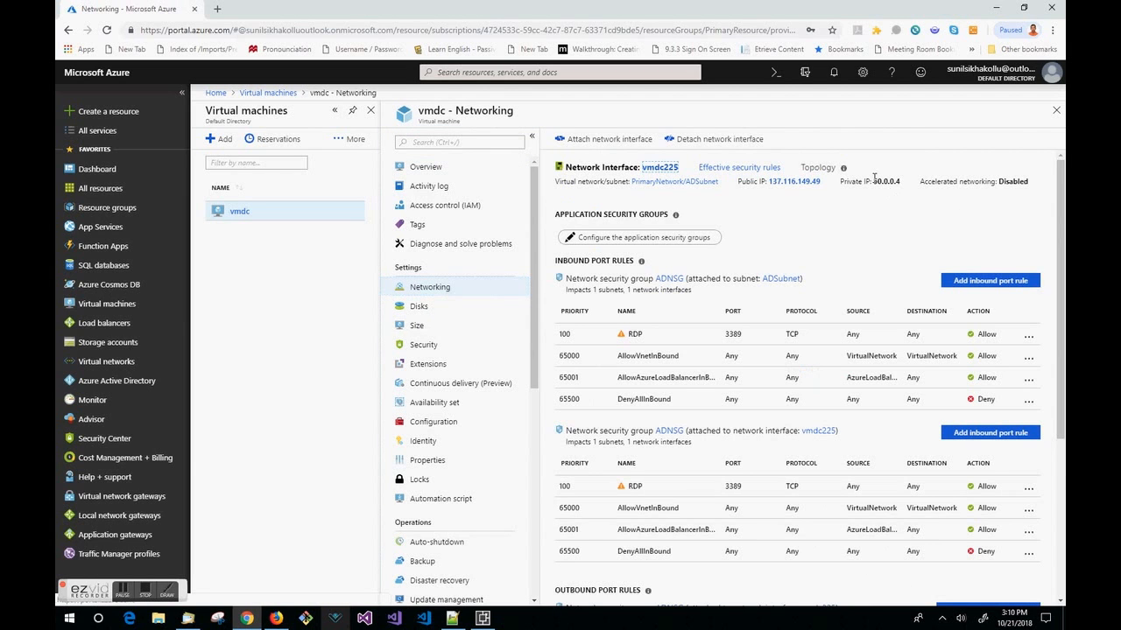
{"action": "left_click_drag", "start_coordinate": [873, 179], "coordinate": [902, 181]}
{"action": "left_click", "coordinate": [901, 205]}
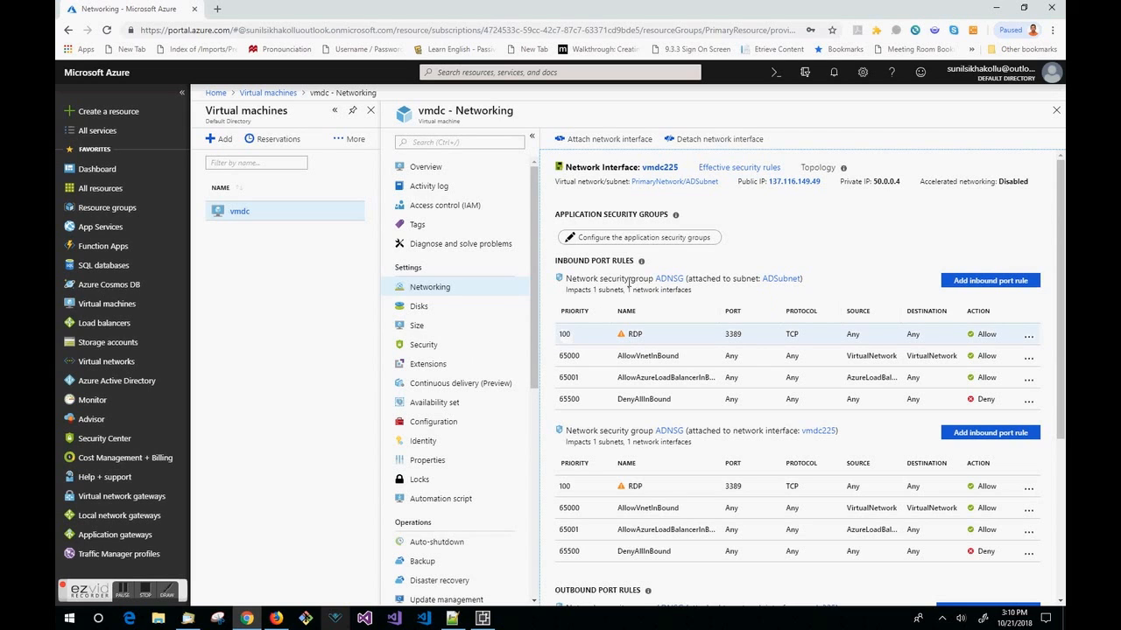
{"action": "left_click_drag", "start_coordinate": [568, 279], "coordinate": [650, 278]}
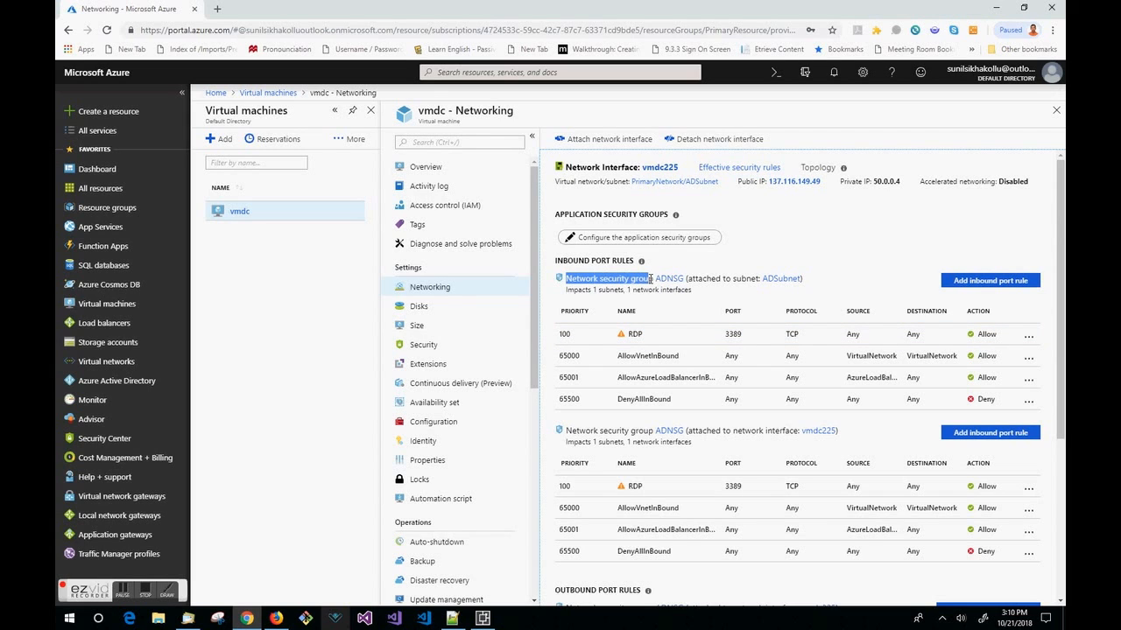
{"action": "left_click", "coordinate": [830, 279]}
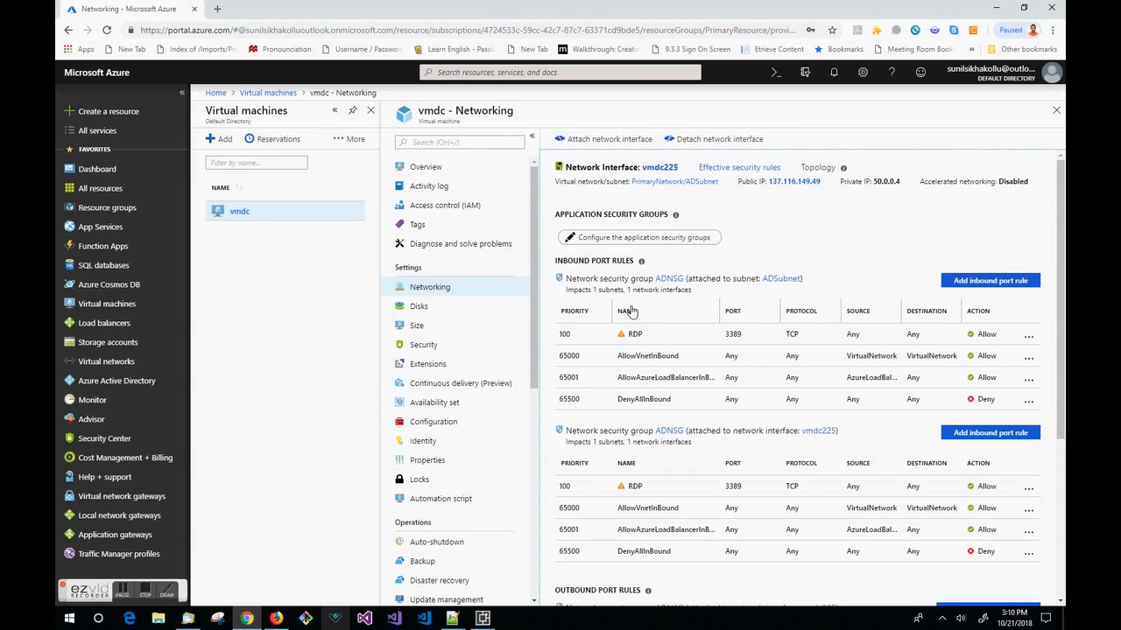
{"action": "left_click", "coordinate": [669, 280]}
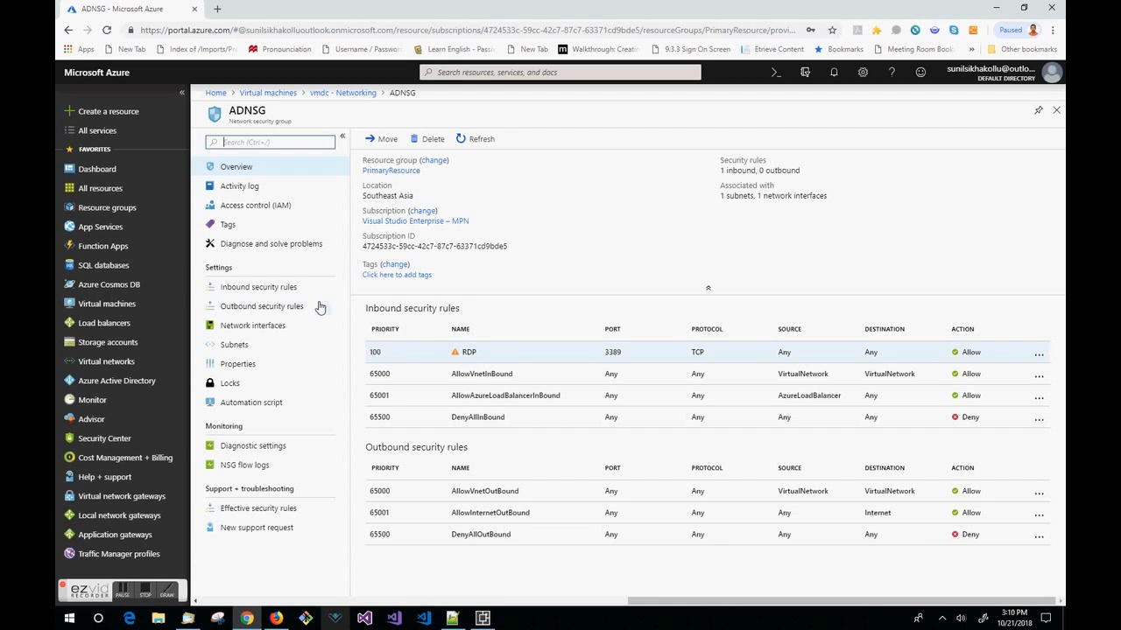
{"action": "left_click", "coordinate": [337, 93]}
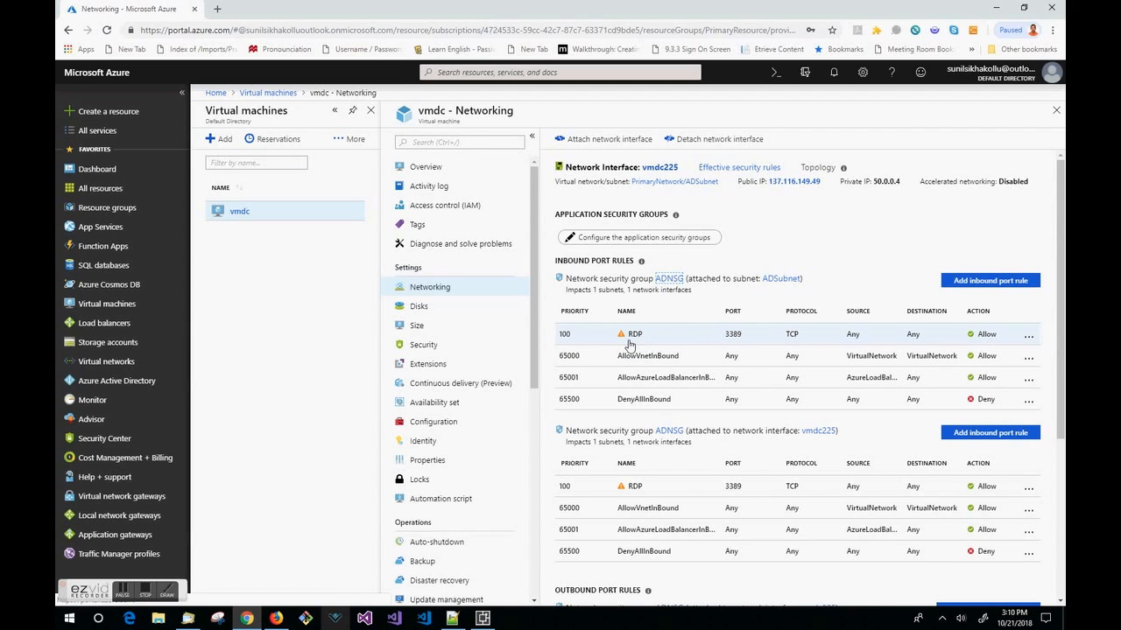
Return to vmdc's overview, check the machine's status and copy its public IP address
{"action": "left_click", "coordinate": [442, 168]}
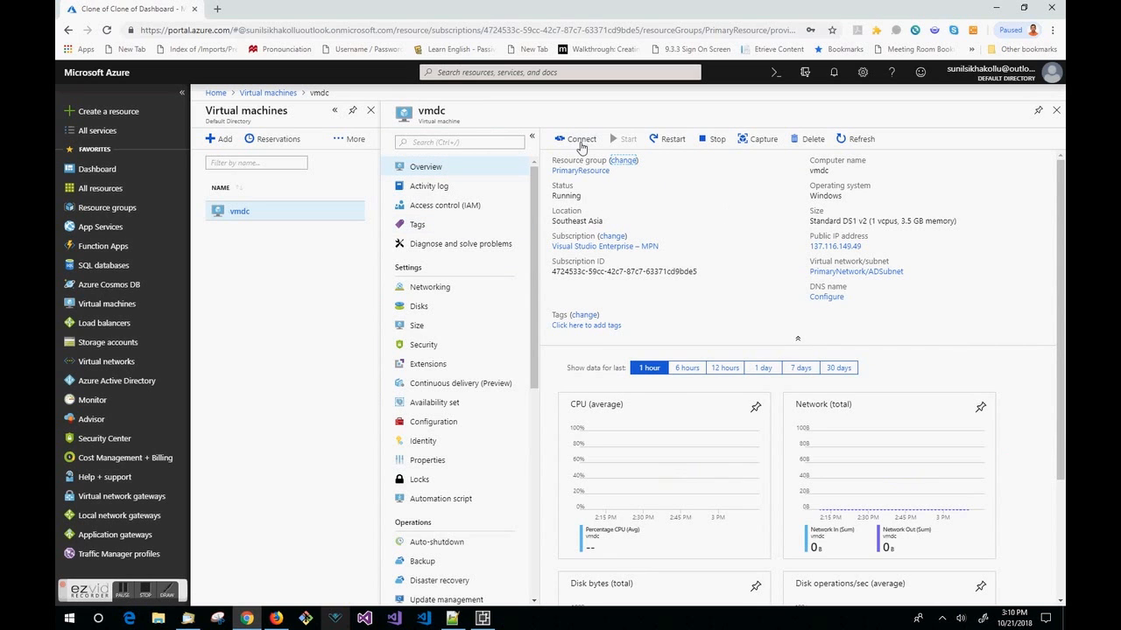
{"action": "left_click_drag", "start_coordinate": [553, 196], "coordinate": [600, 201]}
{"action": "left_click", "coordinate": [1039, 192]}
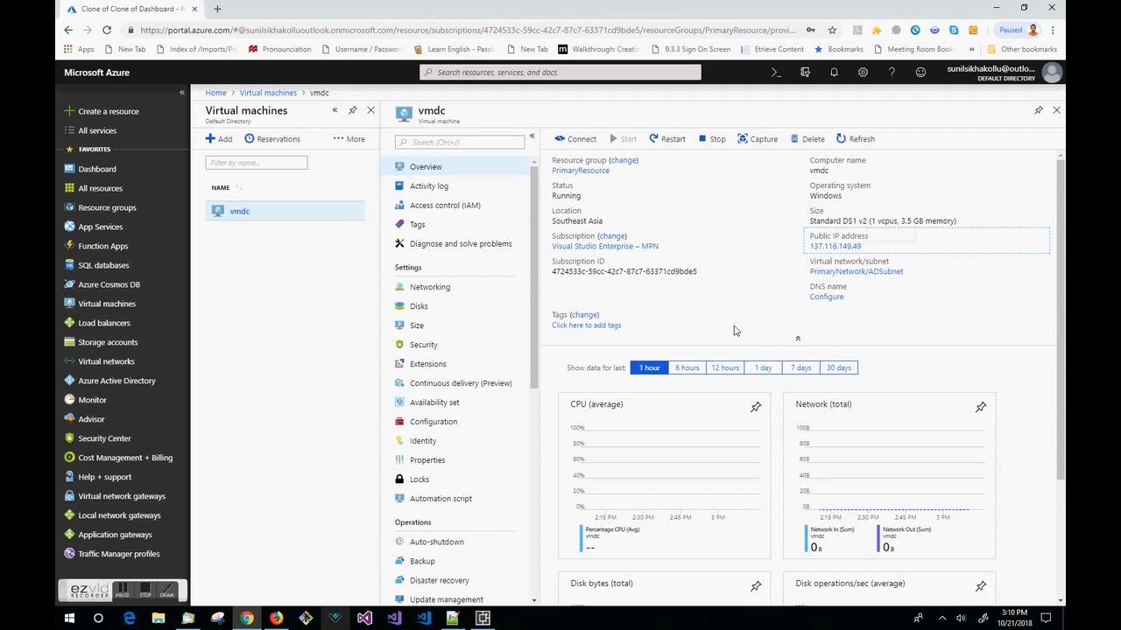
Launch Remote Desktop Connection with mstsc and connect to vmdc's public IP address, 137.116.149.49
{"action": "key", "text": "super+r"}
{"action": "type", "text": "mstsc"}
{"action": "key", "text": "Return"}
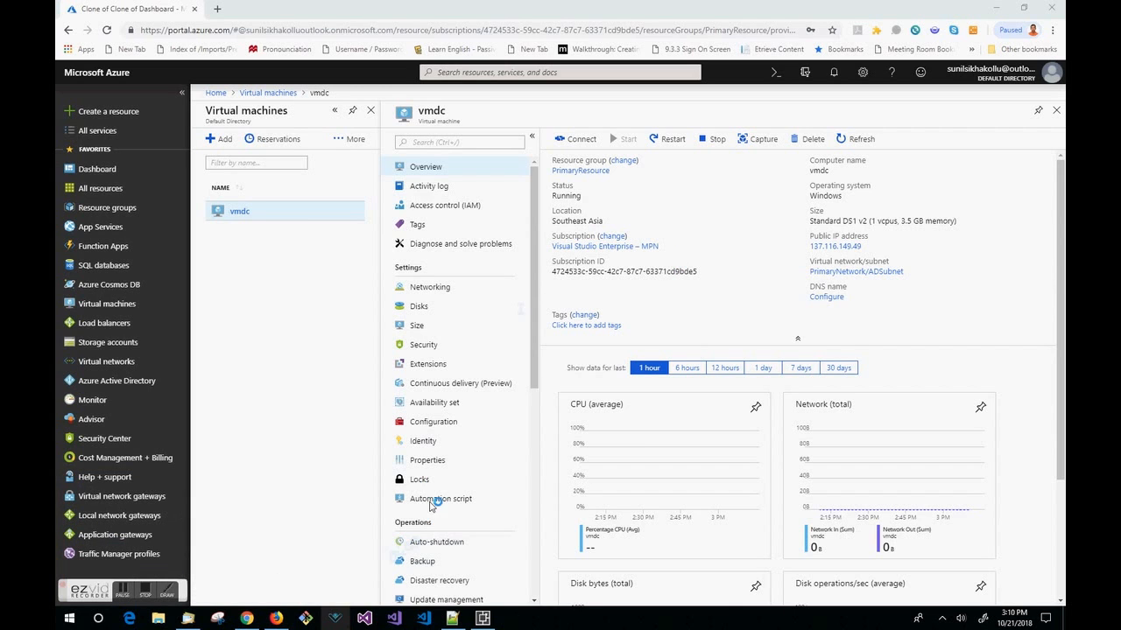
{"action": "left_click", "coordinate": [483, 618]}
{"action": "left_click", "coordinate": [579, 139]}
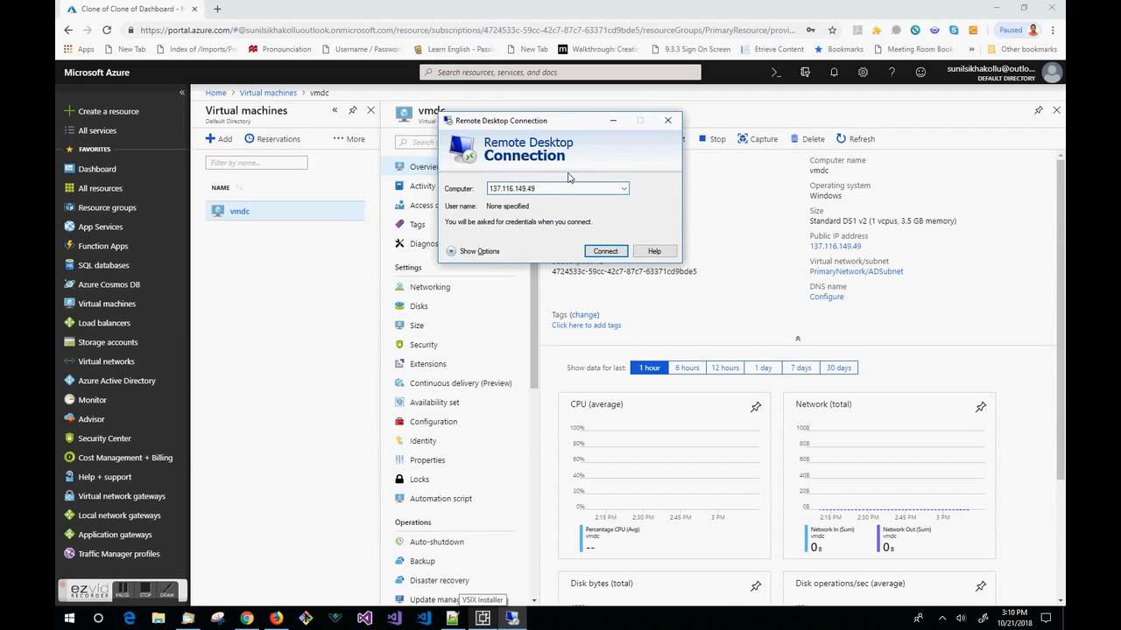
{"action": "key", "text": "Return"}
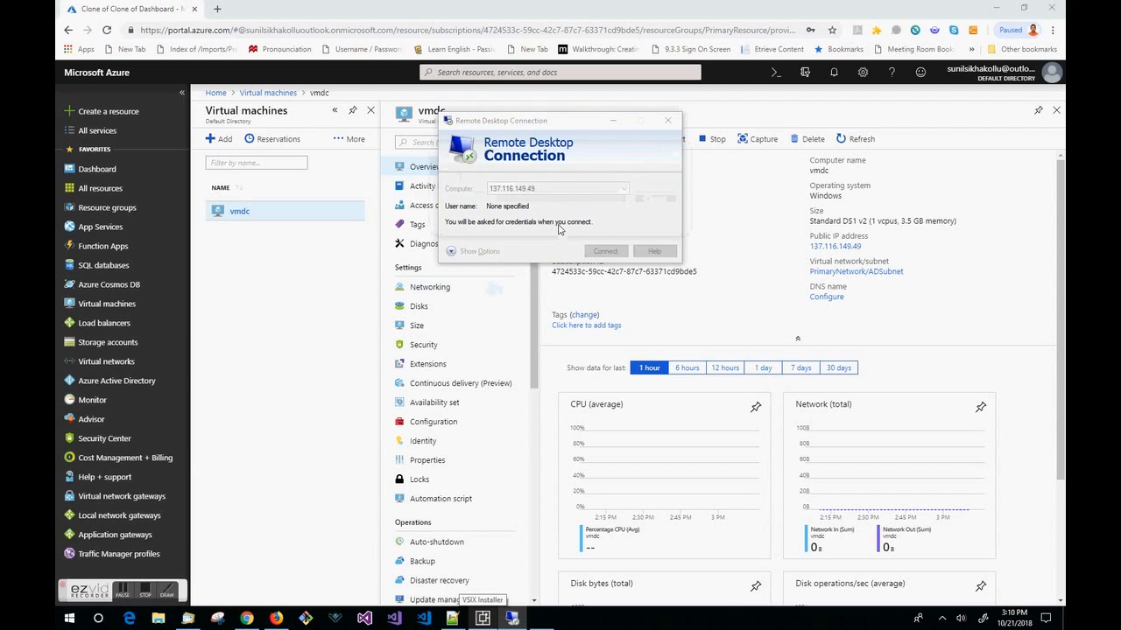
Sign in to the remote session using a different account with username \vmdc and the account password, without remembering the credentials
{"action": "left_click", "coordinate": [477, 224]}
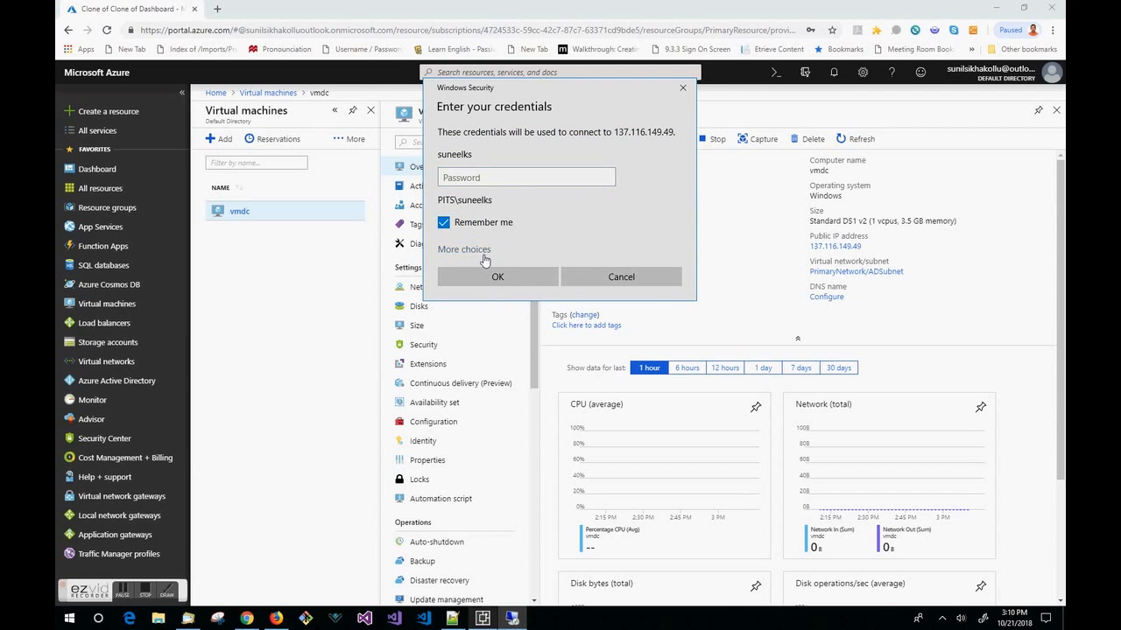
{"action": "left_click", "coordinate": [464, 250]}
{"action": "left_click", "coordinate": [523, 312]}
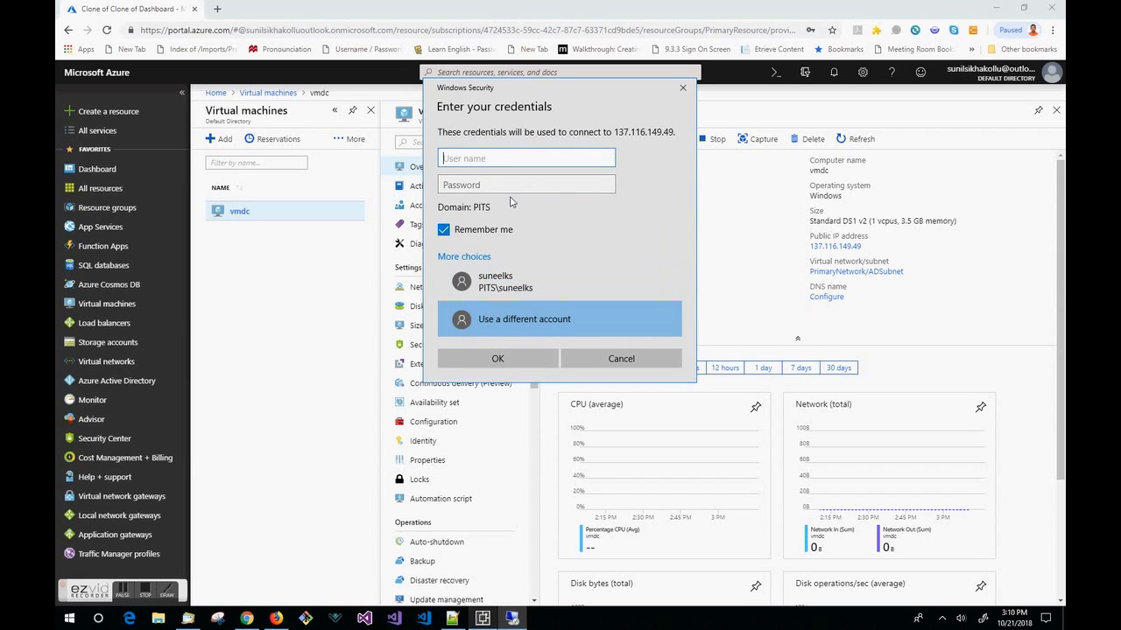
{"action": "type", "text": "\\"}
{"action": "left_click", "coordinate": [486, 229]}
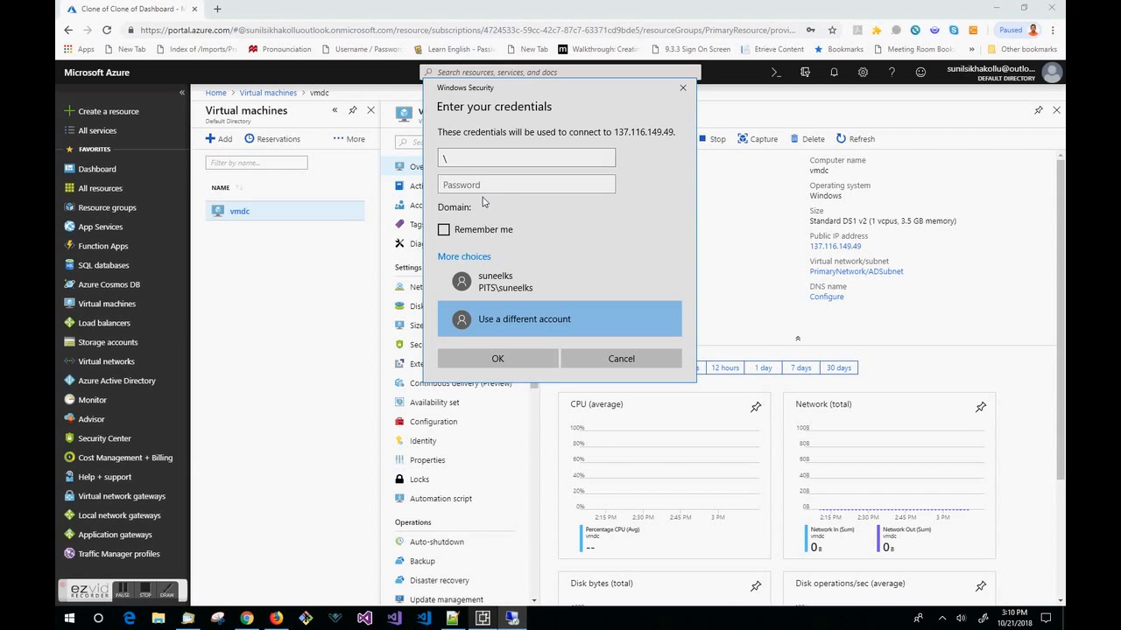
{"action": "type", "text": "vmdc"}
{"action": "key", "text": "Tab"}
{"action": "type", "text": "***********"}
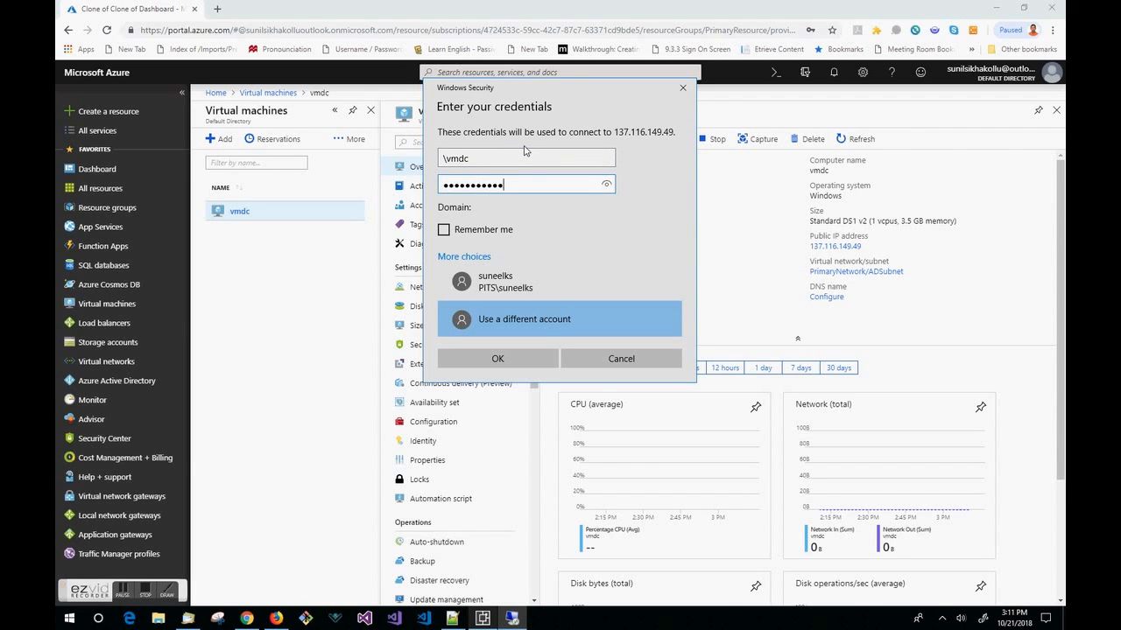
{"action": "key", "text": "Return"}
{"action": "left_click", "coordinate": [596, 292]}
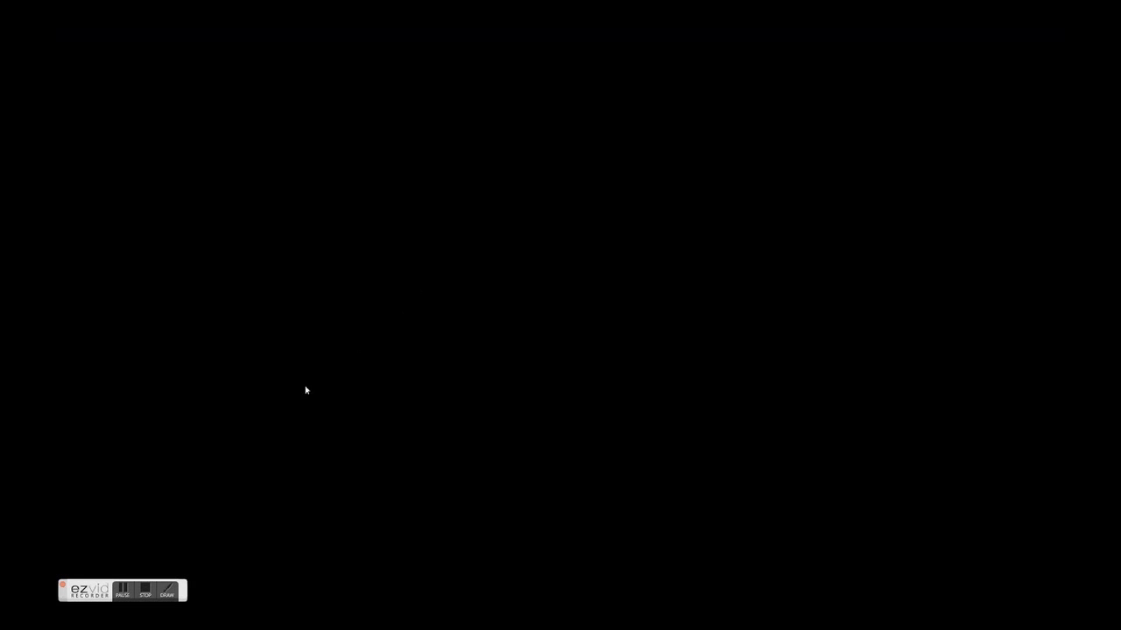
{"action": "left_click", "coordinate": [123, 590]}
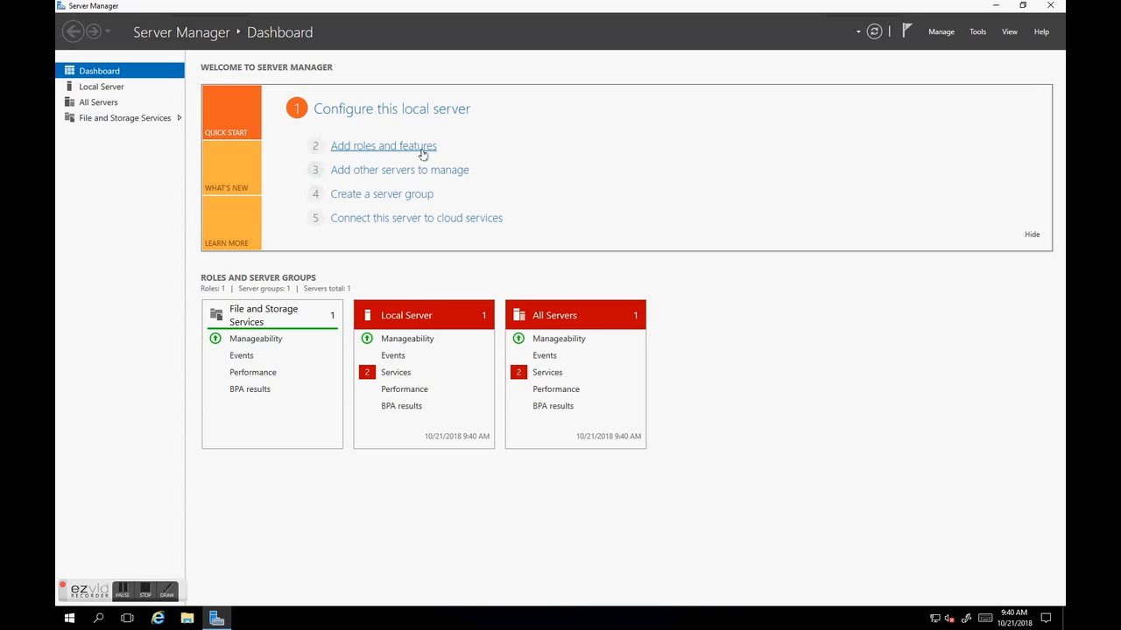
Start the Add Roles and Features Wizard from Server Manager and advance to the installation type selection
{"action": "left_click", "coordinate": [423, 151]}
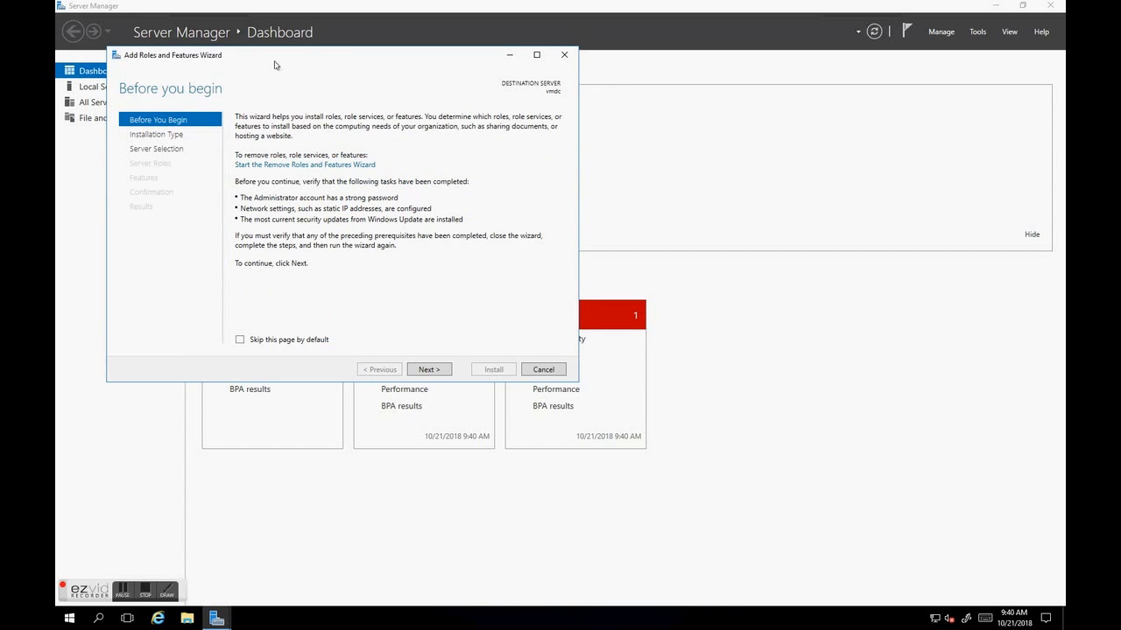
{"action": "left_click_drag", "start_coordinate": [274, 65], "coordinate": [563, 144]}
{"action": "left_click", "coordinate": [720, 448]}
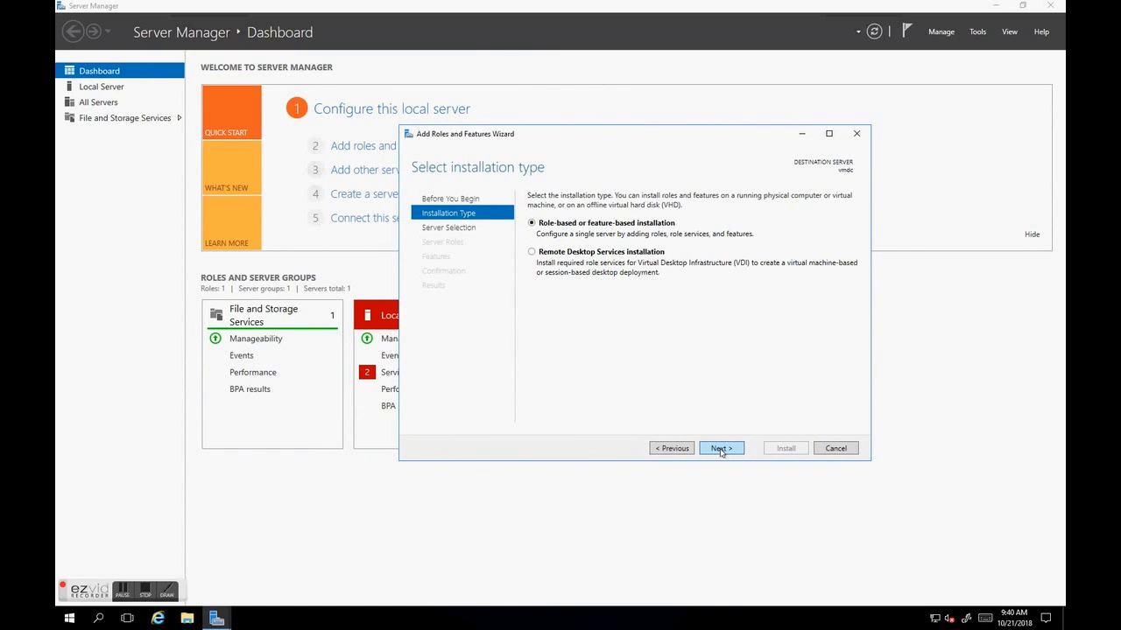
Keep role-based installation on server vmdc and select the Active Directory Domain Services role with its required features and management tools
{"action": "left_click", "coordinate": [720, 448]}
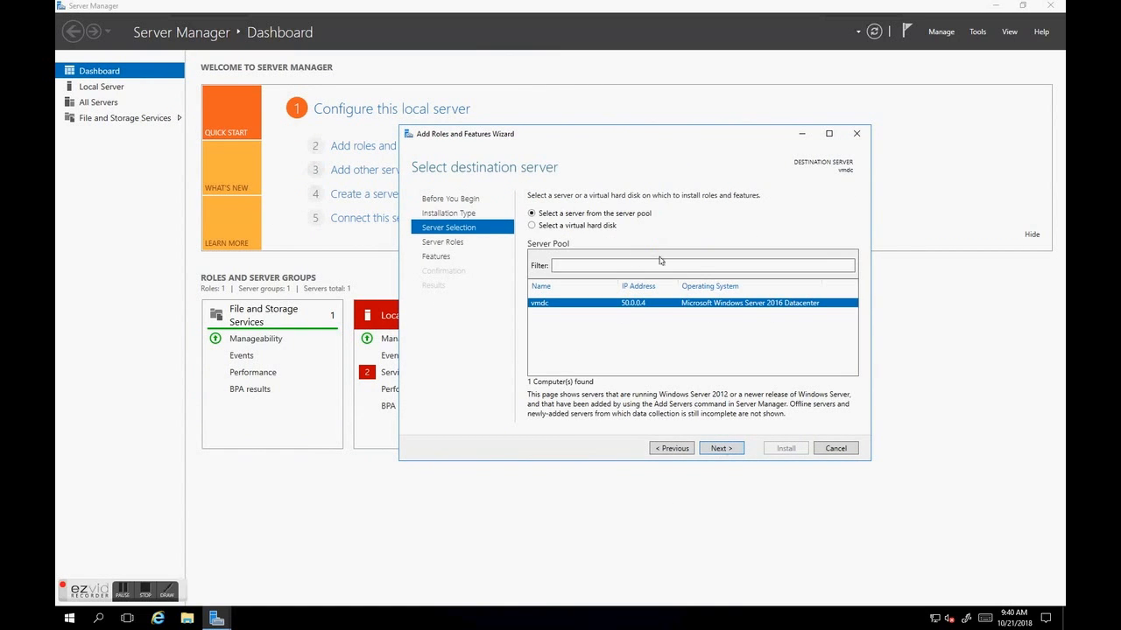
{"action": "left_click", "coordinate": [720, 448]}
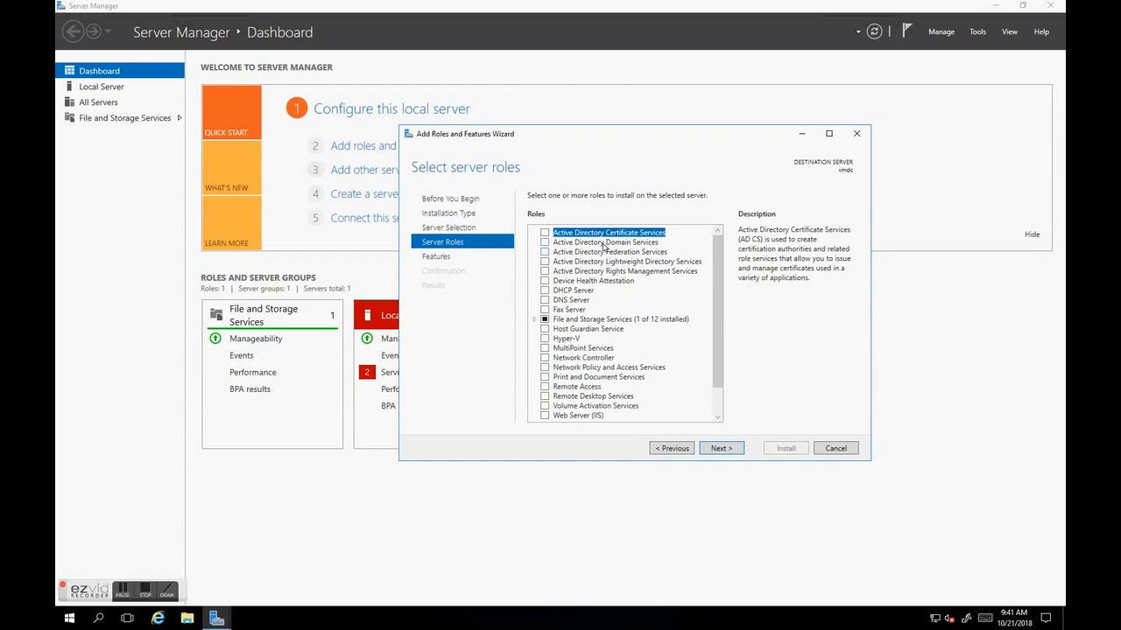
{"action": "left_click", "coordinate": [603, 244]}
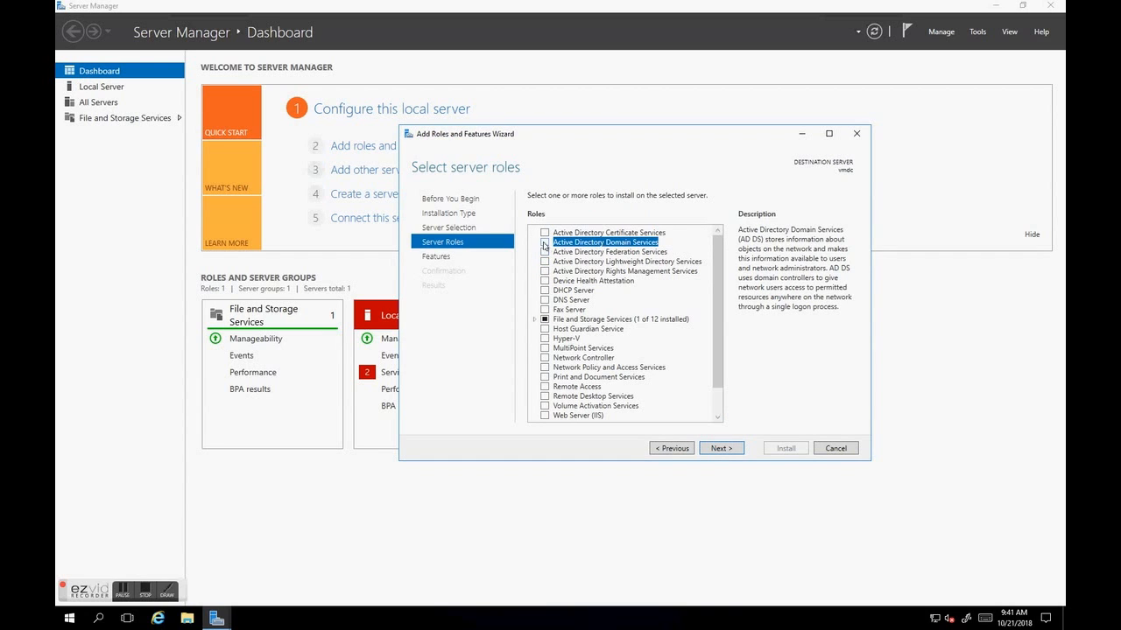
{"action": "left_click", "coordinate": [544, 243]}
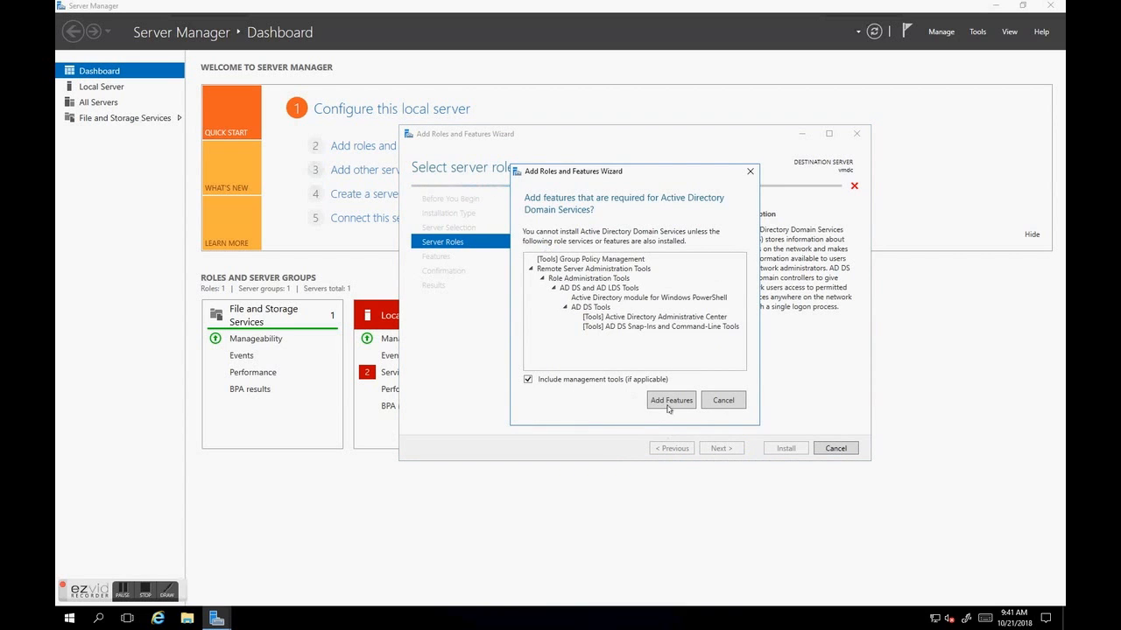
{"action": "left_click", "coordinate": [668, 401]}
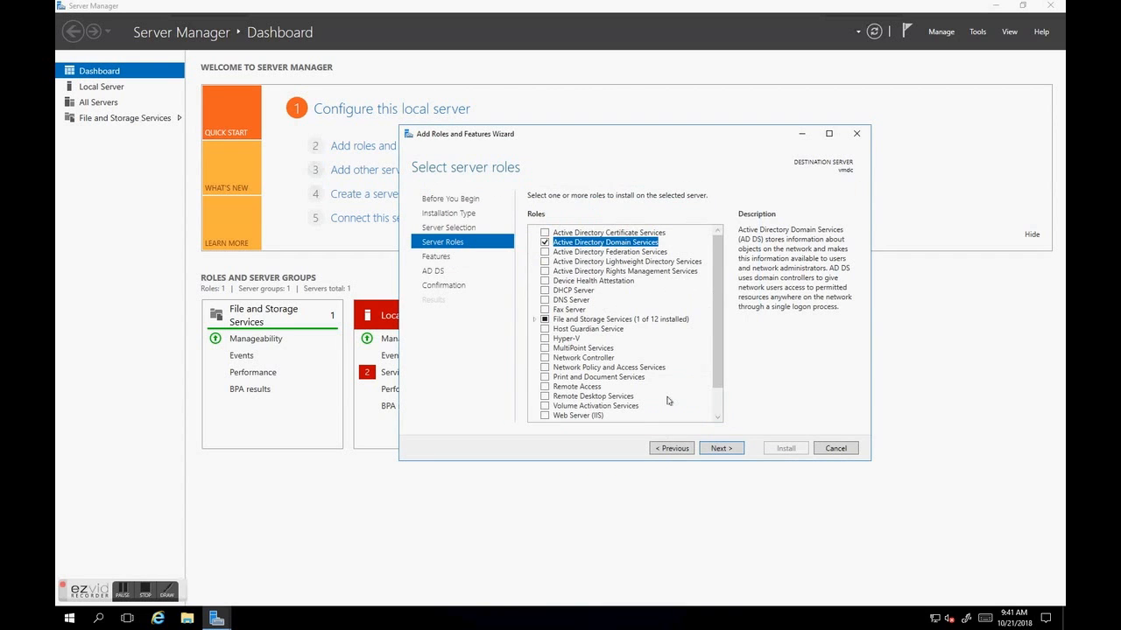
Keep the default features, install Active Directory Domain Services on vmdc and close the wizard once installation completes
{"action": "left_click", "coordinate": [720, 448]}
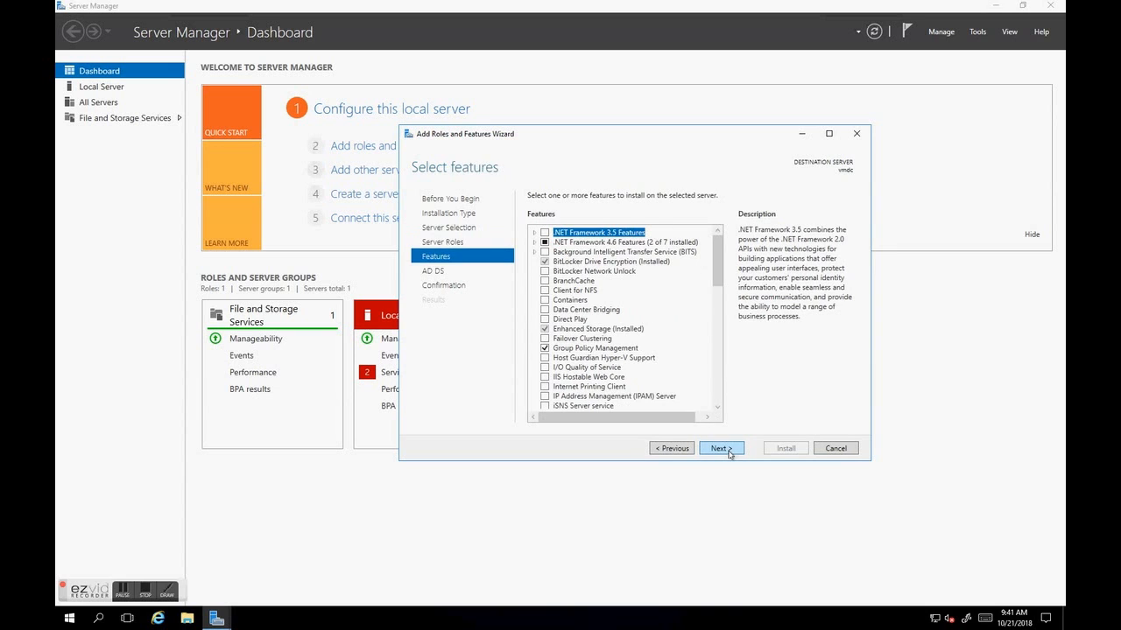
{"action": "left_click", "coordinate": [720, 448]}
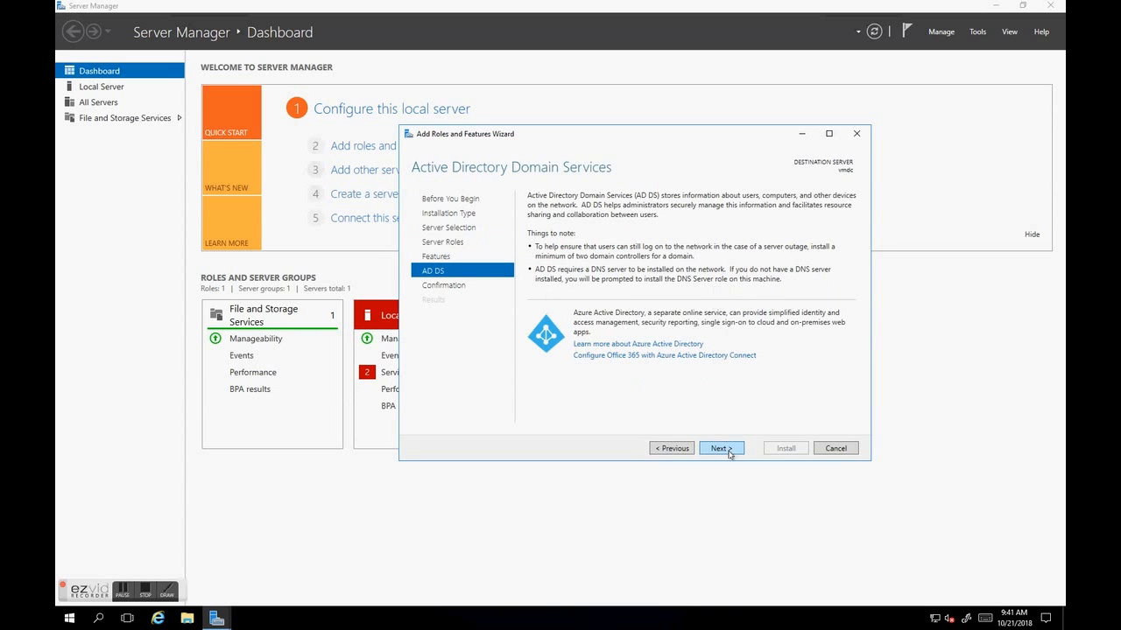
{"action": "left_click", "coordinate": [727, 450]}
{"action": "left_click", "coordinate": [785, 448]}
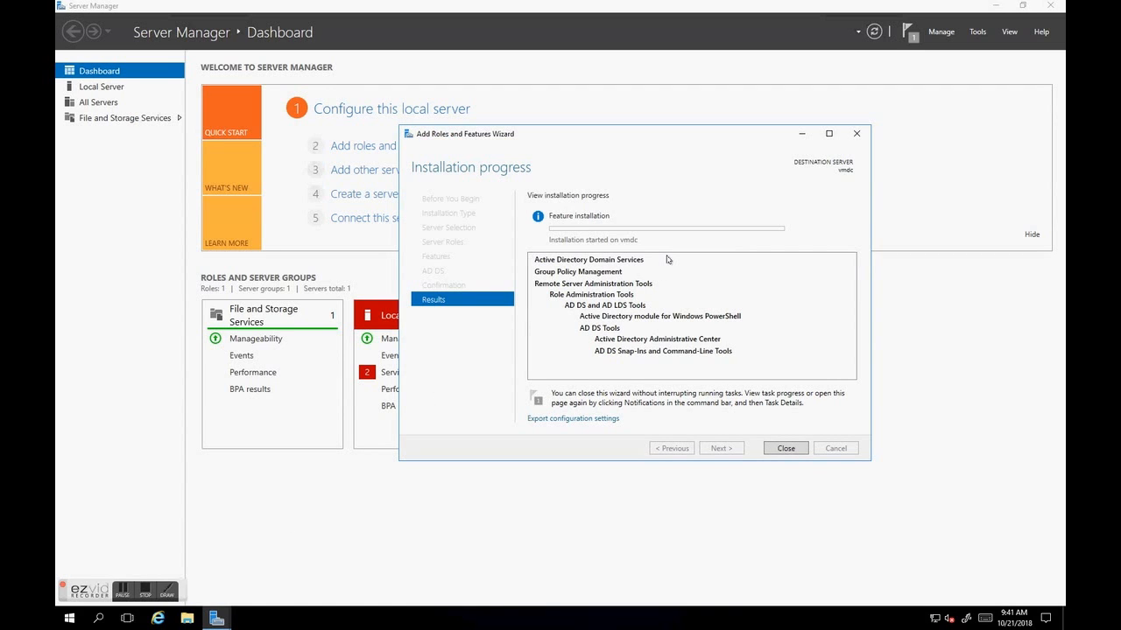
{"action": "left_click", "coordinate": [122, 587]}
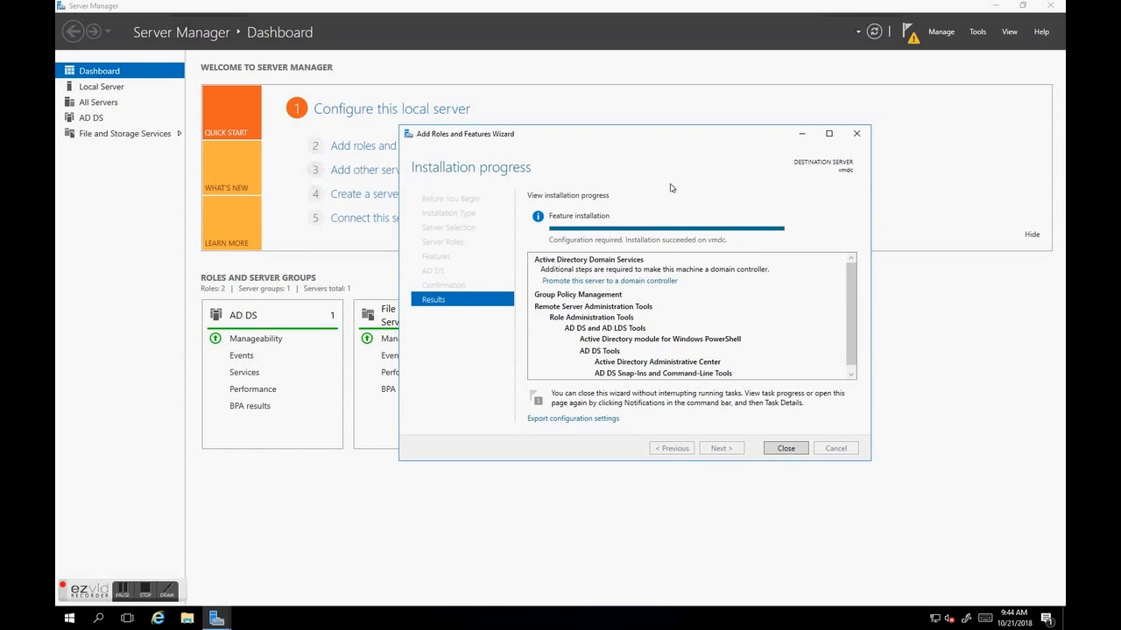
{"action": "left_click", "coordinate": [779, 448]}
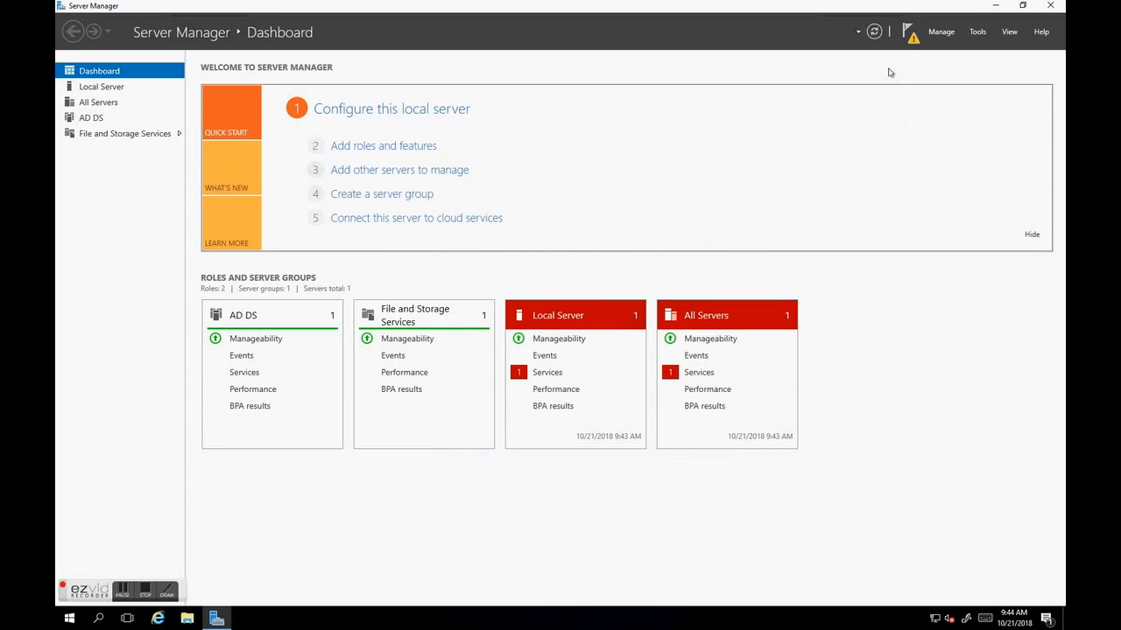
Start promoting the server to a domain controller by adding a new forest with root domain name sundc.com
{"action": "left_click", "coordinate": [903, 37]}
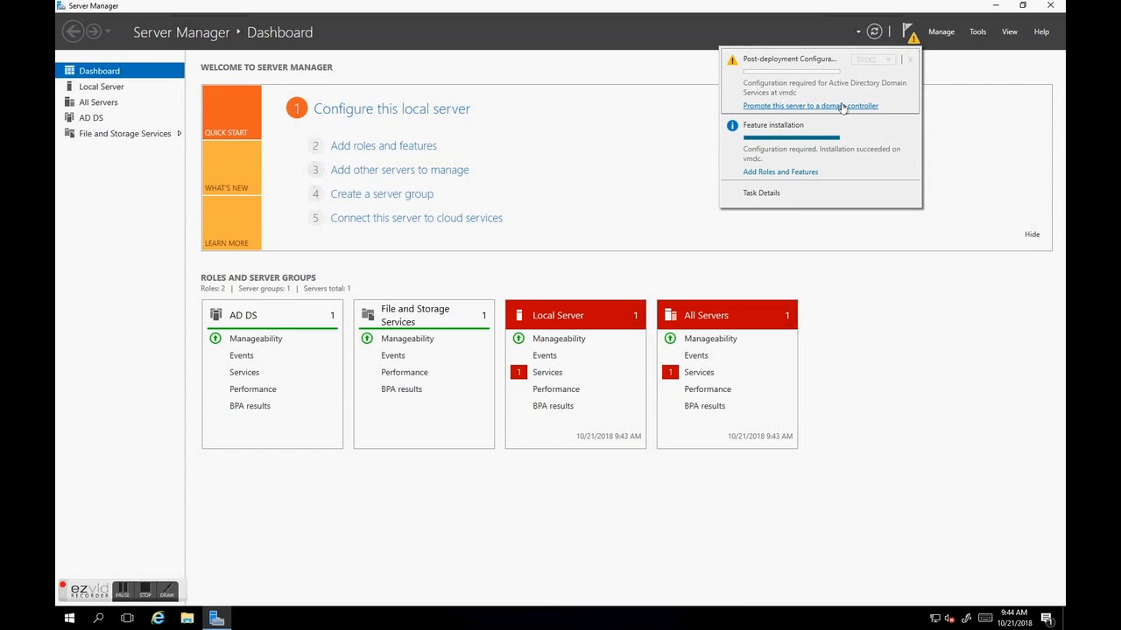
{"action": "left_click", "coordinate": [841, 106]}
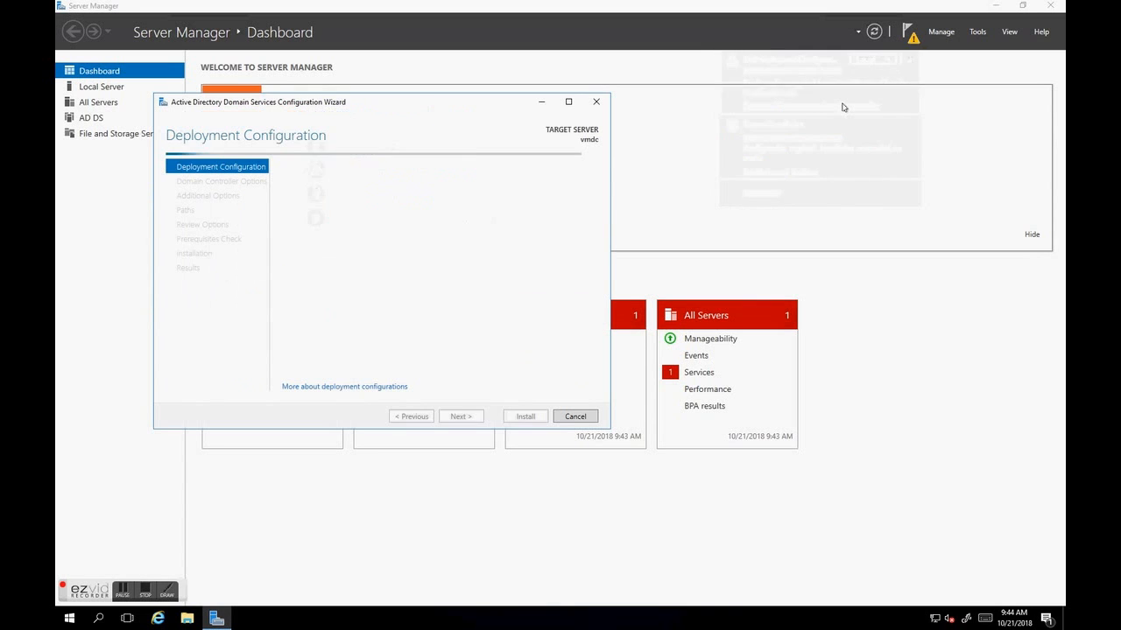
{"action": "left_click_drag", "start_coordinate": [375, 109], "coordinate": [571, 125]}
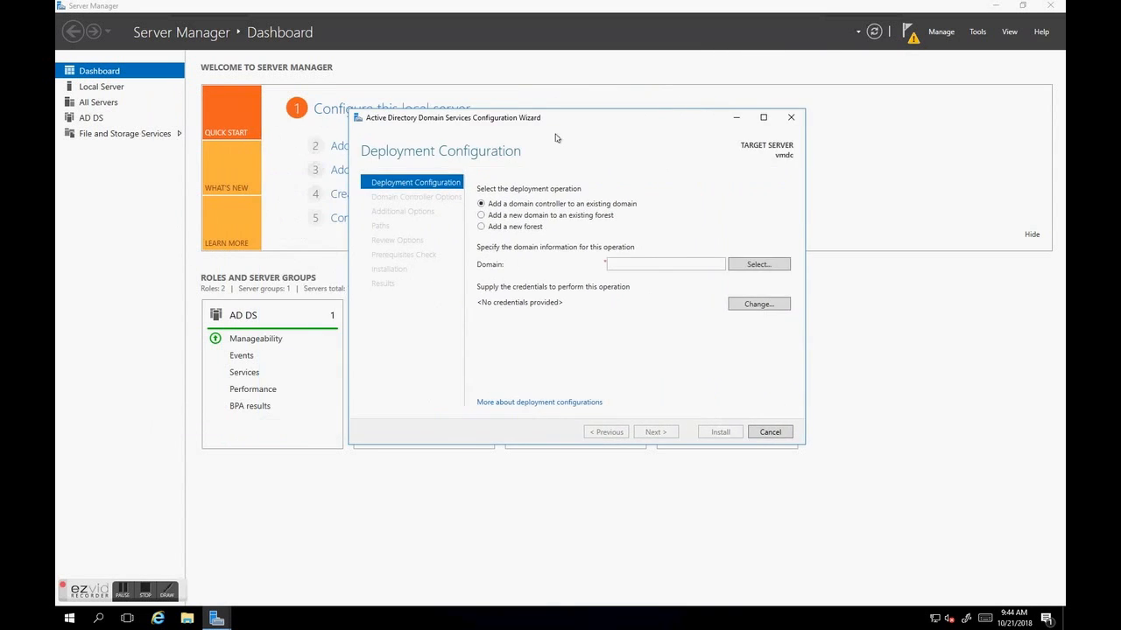
{"action": "left_click", "coordinate": [487, 227]}
{"action": "left_click", "coordinate": [645, 265]}
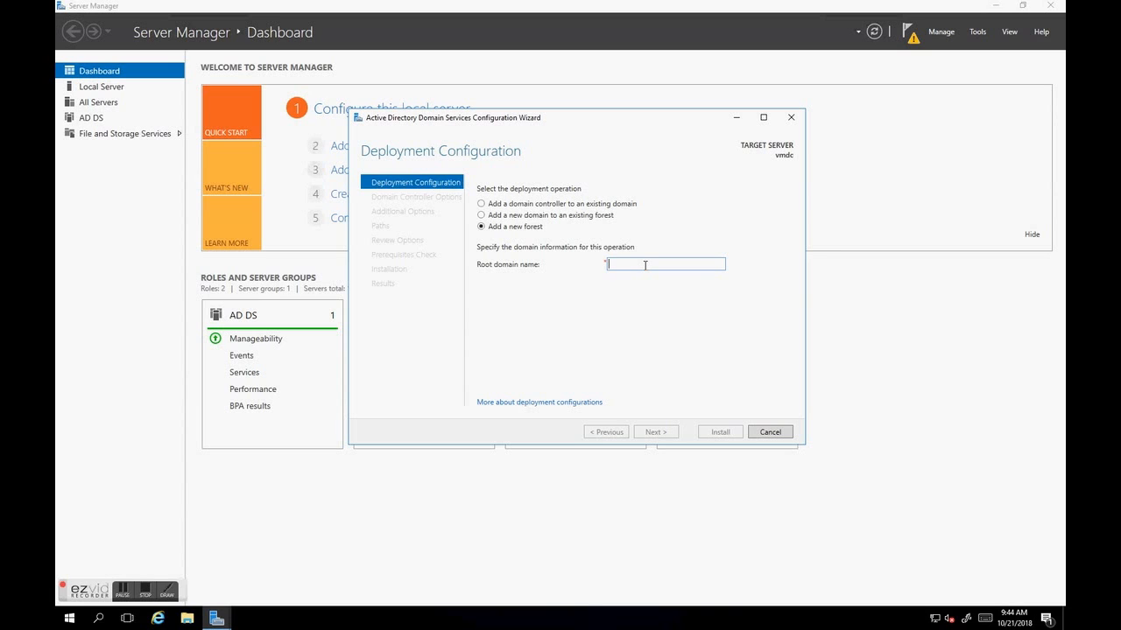
{"action": "type", "text": "sundc.com"}
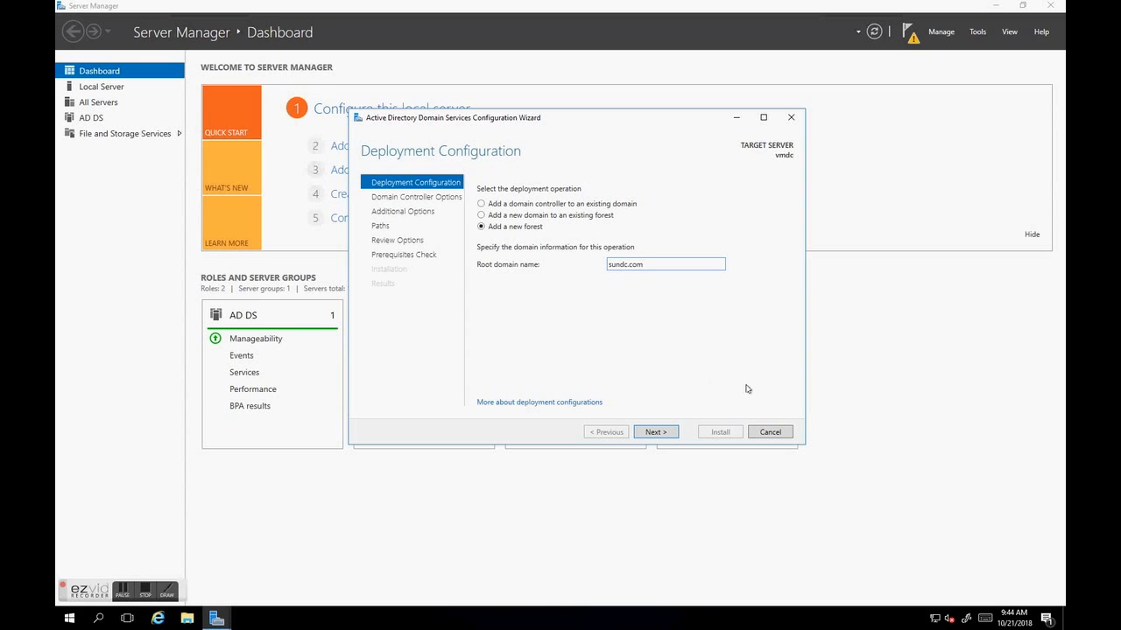
{"action": "left_click", "coordinate": [657, 432]}
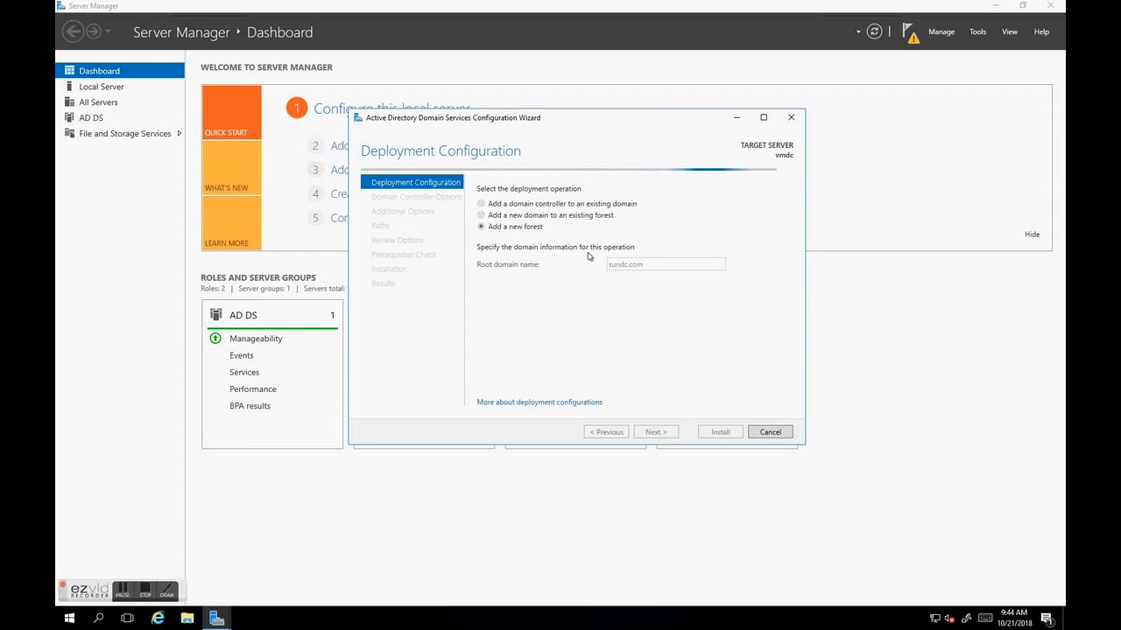
Enter and confirm the Directory Services Restore Mode password, keeping the default domain controller options
{"action": "left_click", "coordinate": [627, 321]}
{"action": "type", "text": "************"}
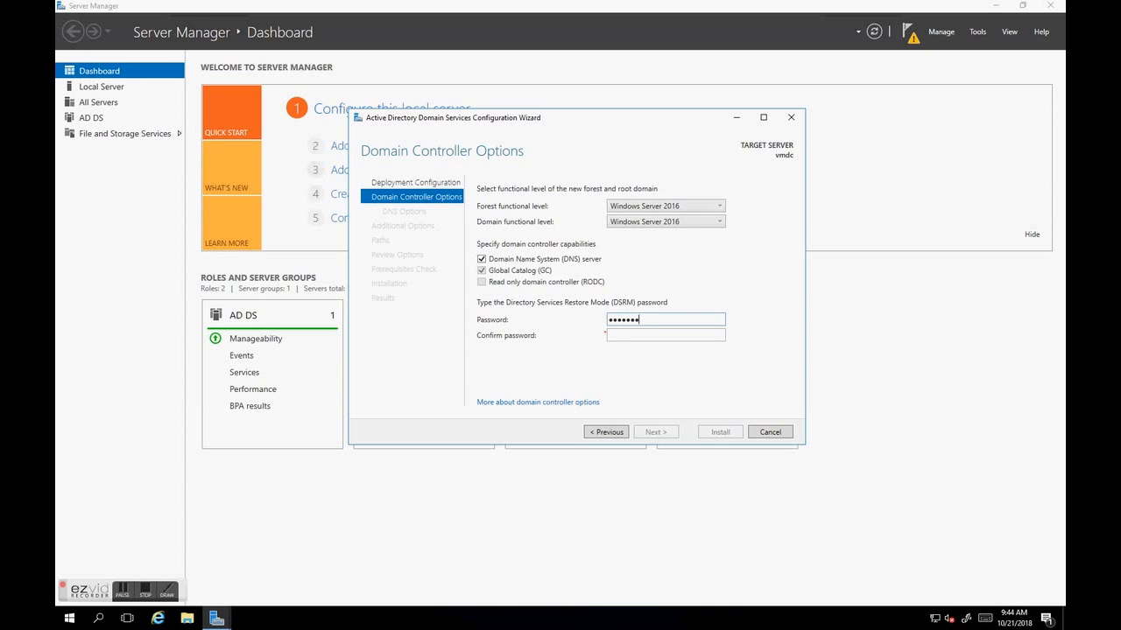
{"action": "key", "text": "Tab"}
{"action": "type", "text": "************"}
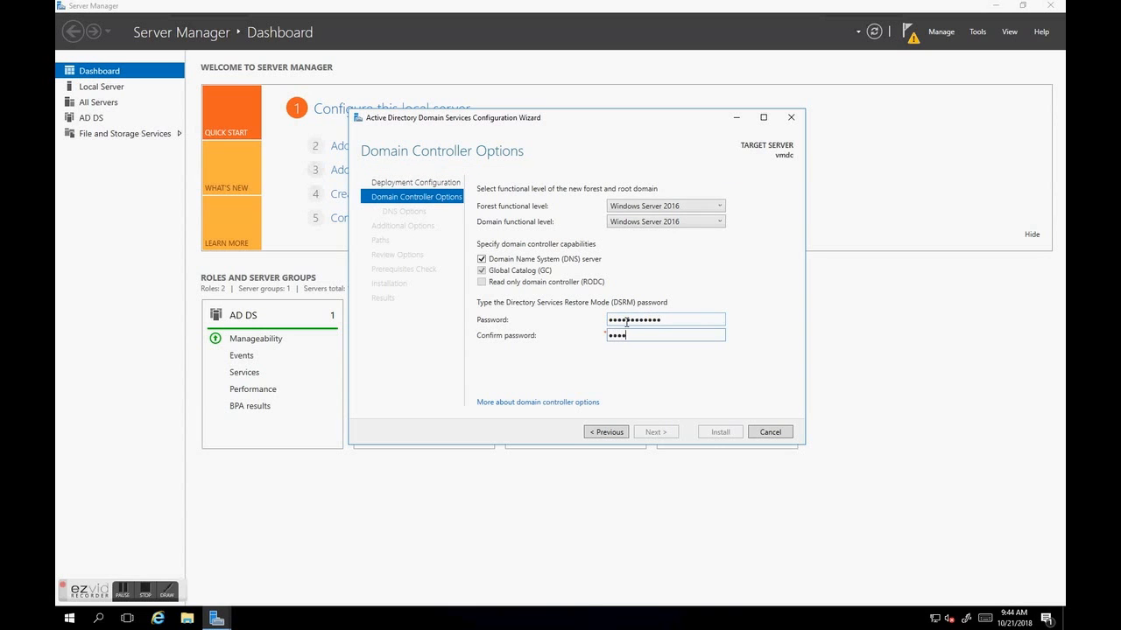
{"action": "left_click", "coordinate": [679, 431]}
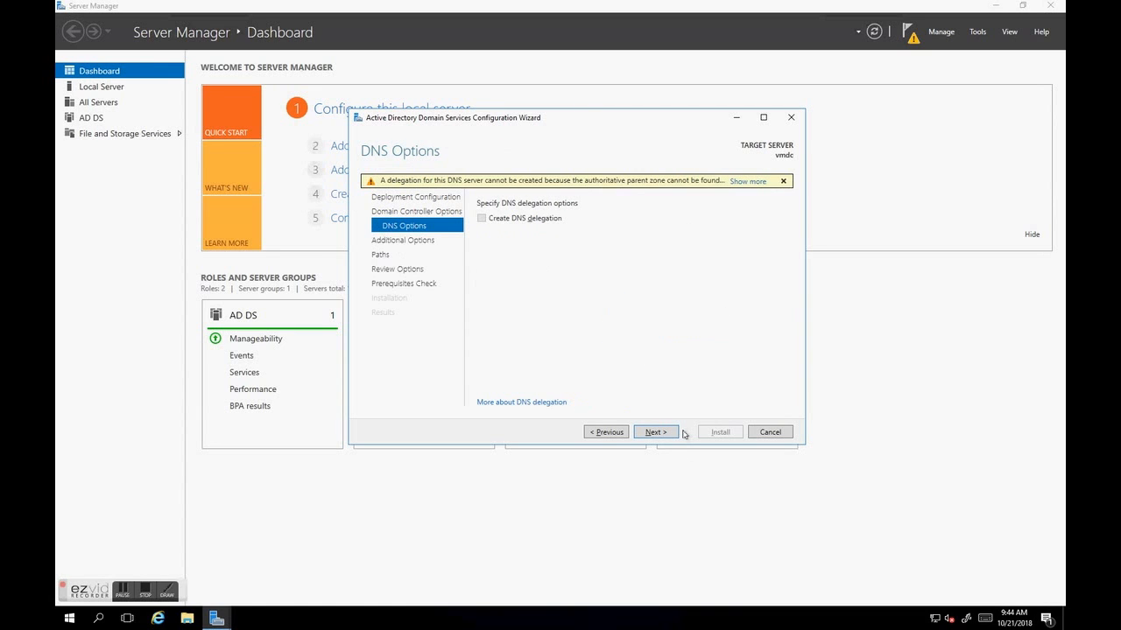
Accept the default DNS, NetBIOS and folder path options and read through the summary of the domain controller selections
{"action": "left_click", "coordinate": [682, 432]}
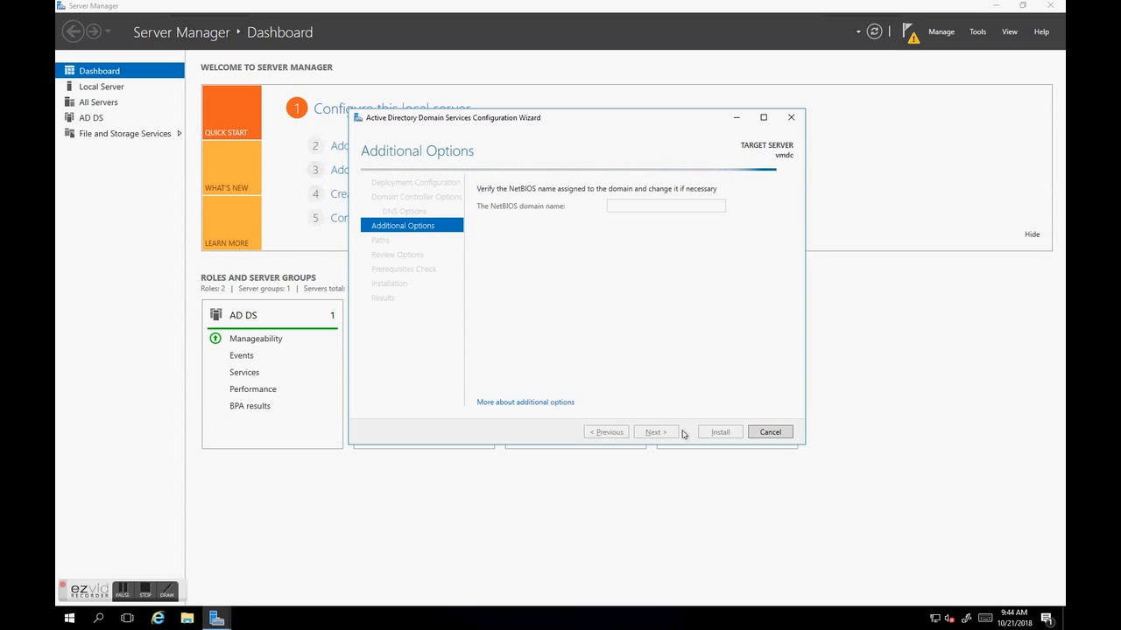
{"action": "left_click", "coordinate": [681, 433]}
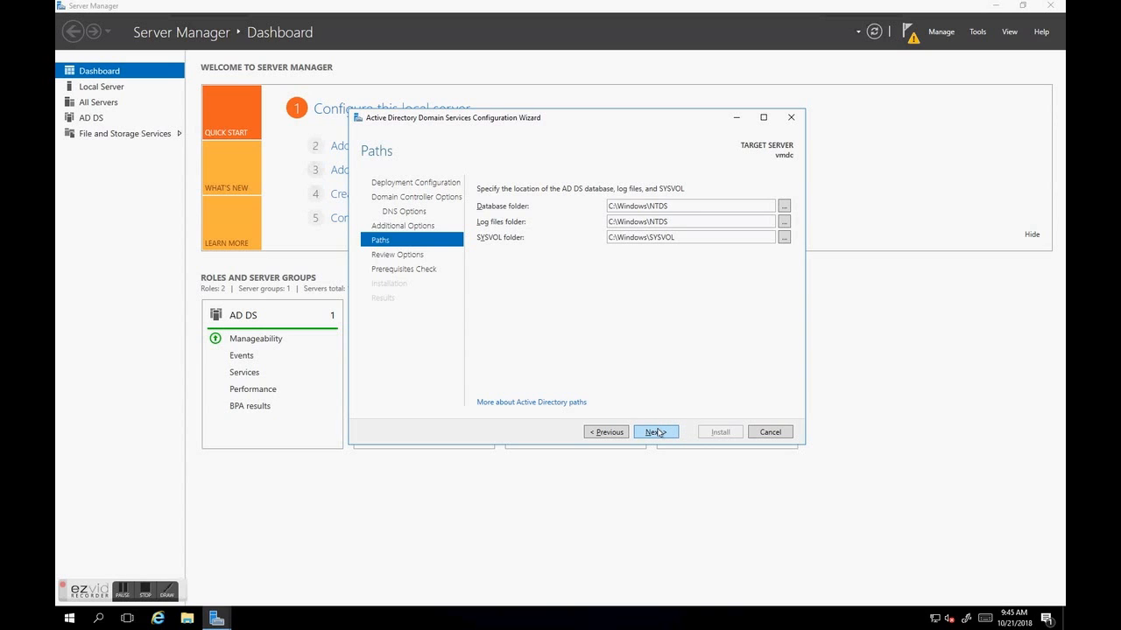
{"action": "left_click", "coordinate": [659, 432]}
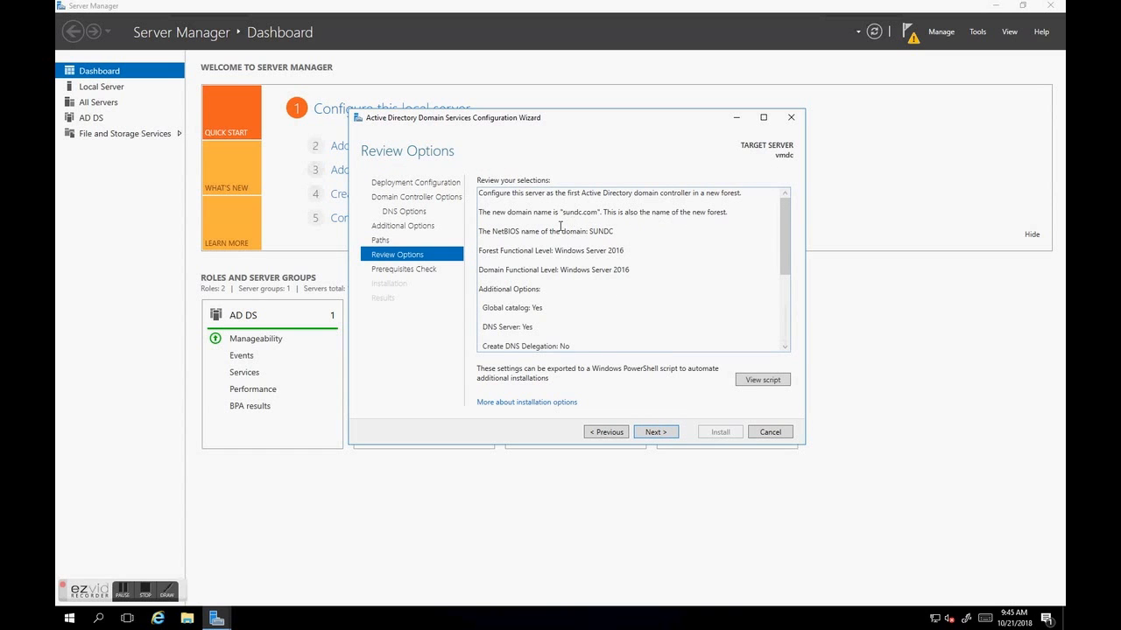
{"action": "scroll", "coordinate": [606, 266], "scroll_direction": "down", "scroll_amount": 1}
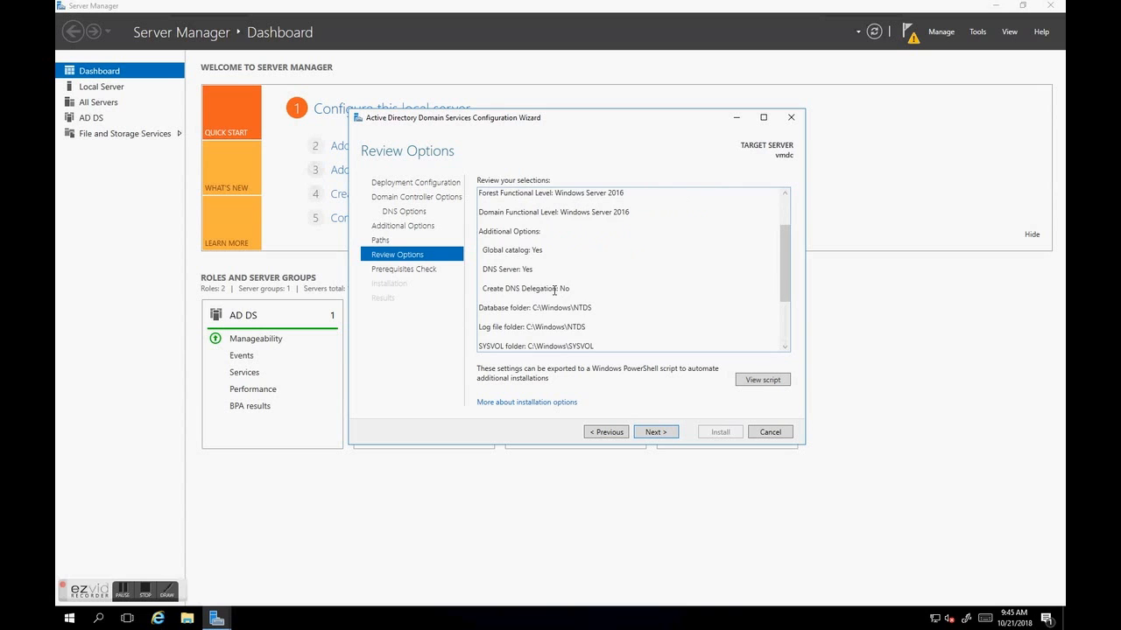
{"action": "scroll", "coordinate": [610, 288], "scroll_direction": "down", "scroll_amount": 1}
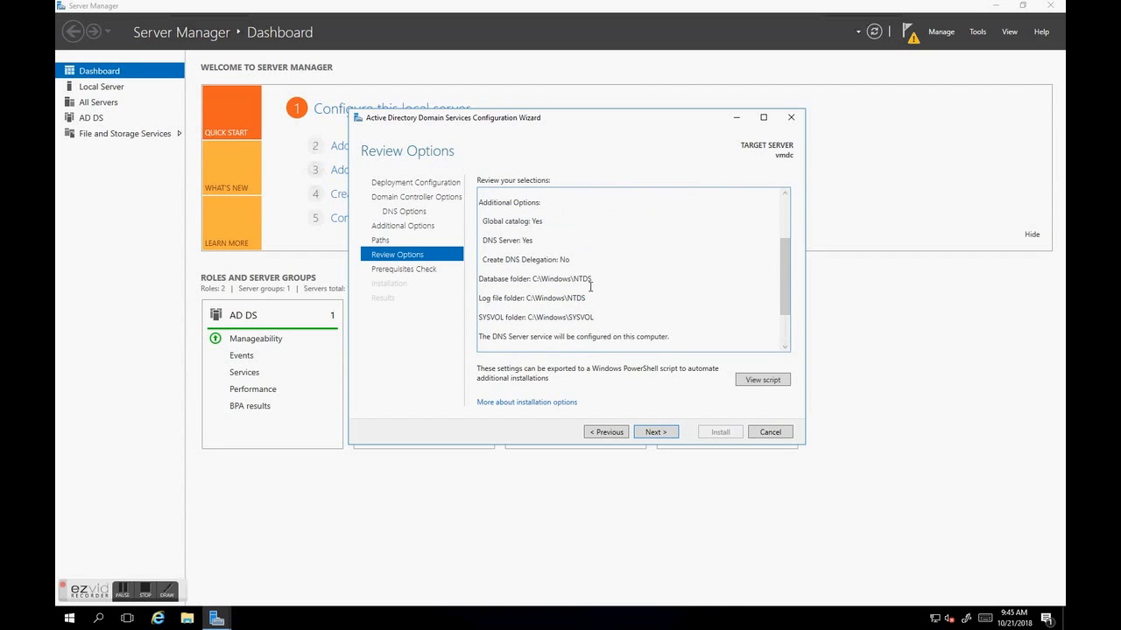
{"action": "double_click", "coordinate": [565, 259]}
{"action": "scroll", "coordinate": [653, 334], "scroll_direction": "down", "scroll_amount": 2}
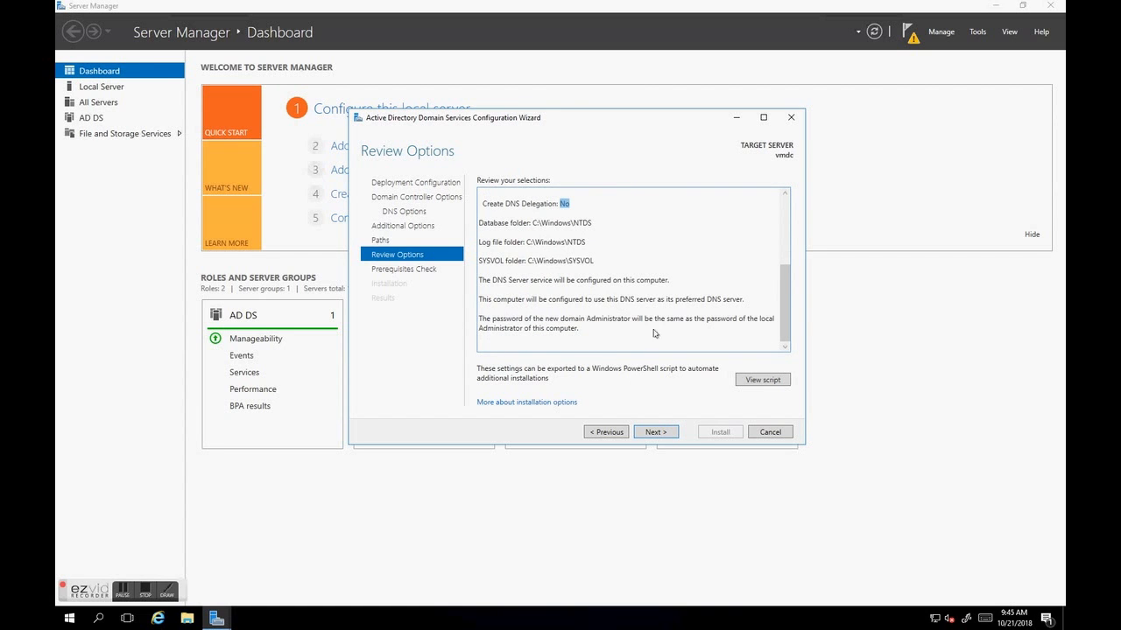
Run the prerequisites check, install the domain controller configuration and dismiss the sign-out notice
{"action": "left_click", "coordinate": [658, 432]}
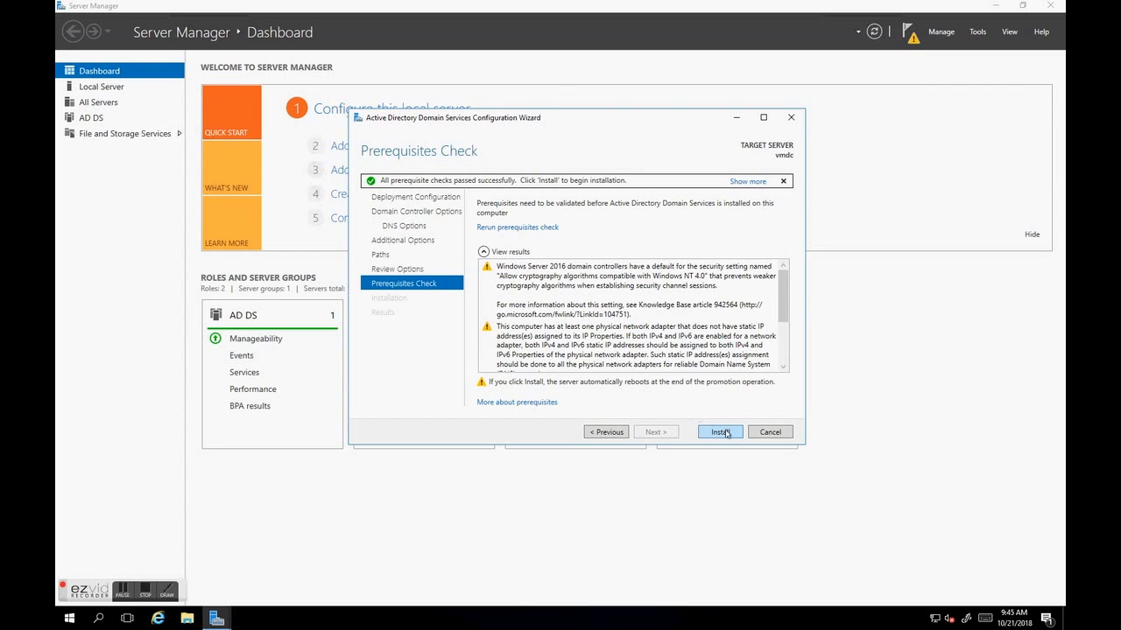
{"action": "left_click", "coordinate": [723, 433]}
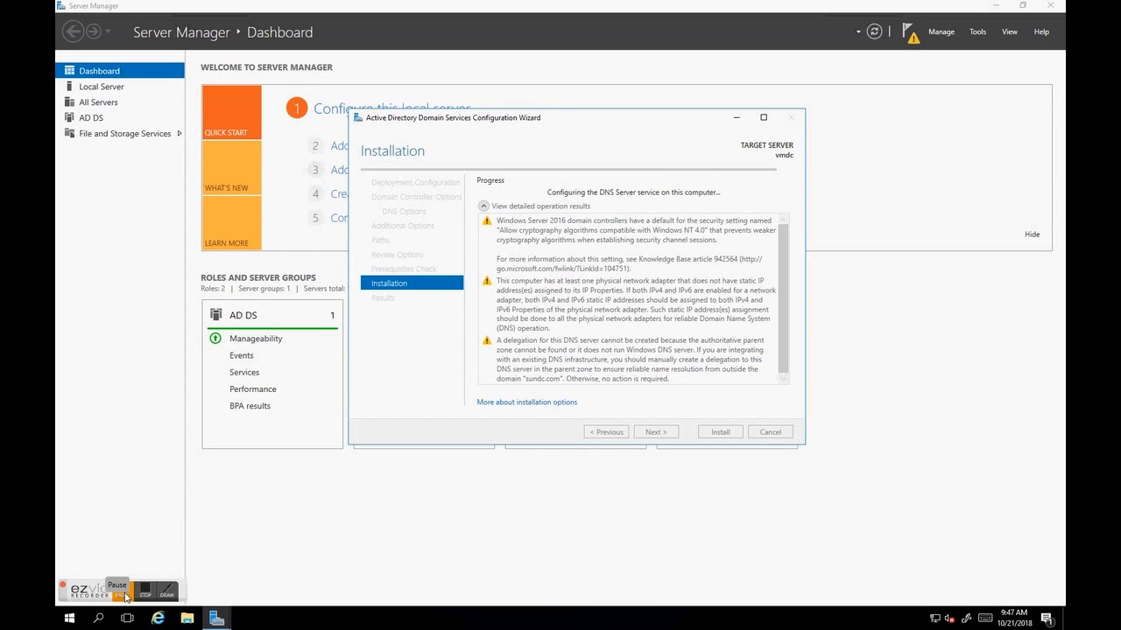
{"action": "left_click", "coordinate": [126, 596]}
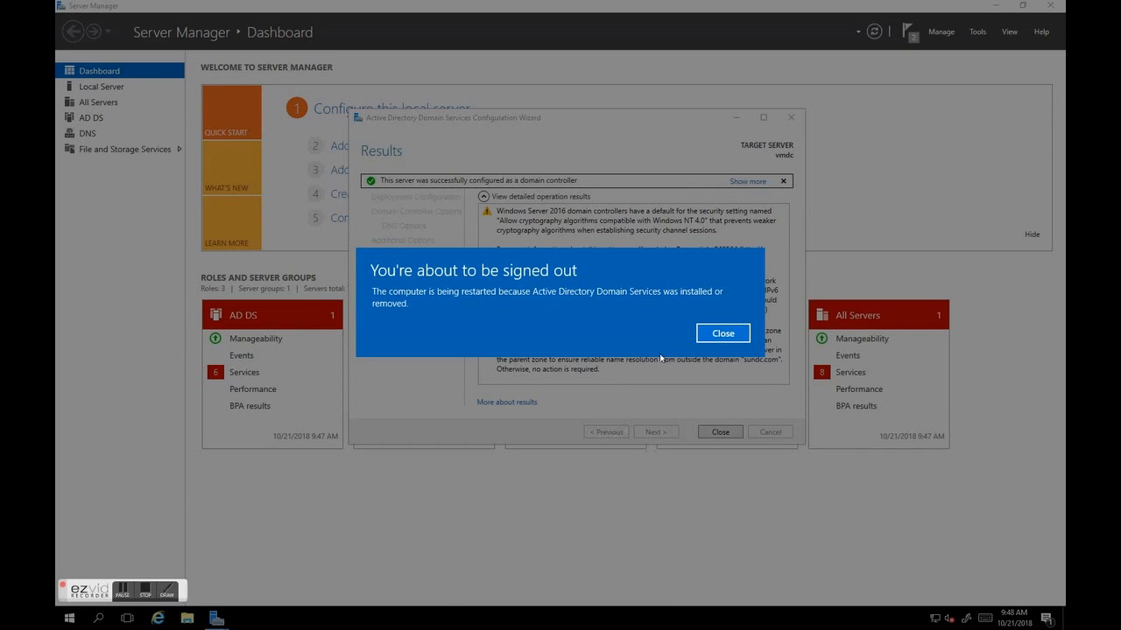
{"action": "left_click", "coordinate": [723, 333]}
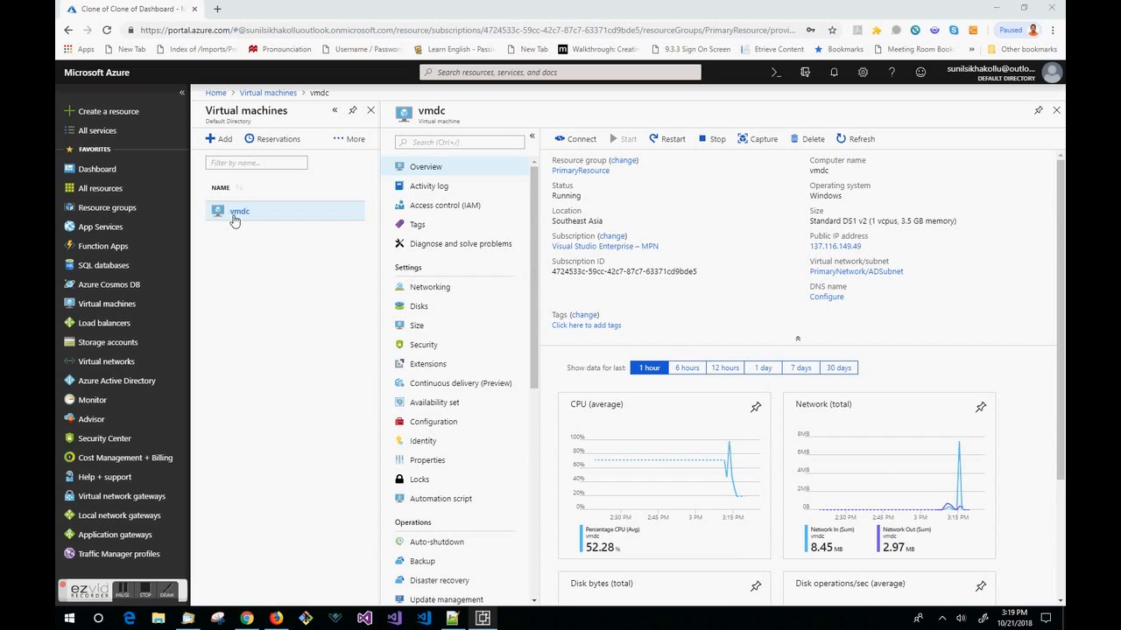
Switch to the Azure portal and open the ipconfig1 settings of vmdc's network interface vmdc225
{"action": "left_click", "coordinate": [235, 217]}
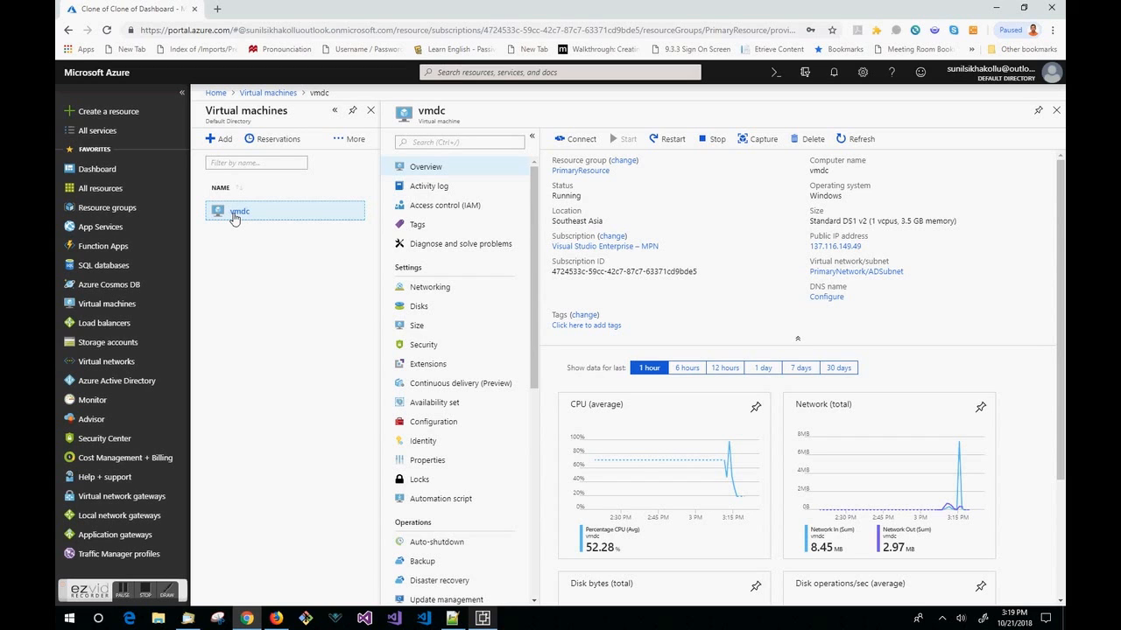
{"action": "left_click", "coordinate": [434, 325]}
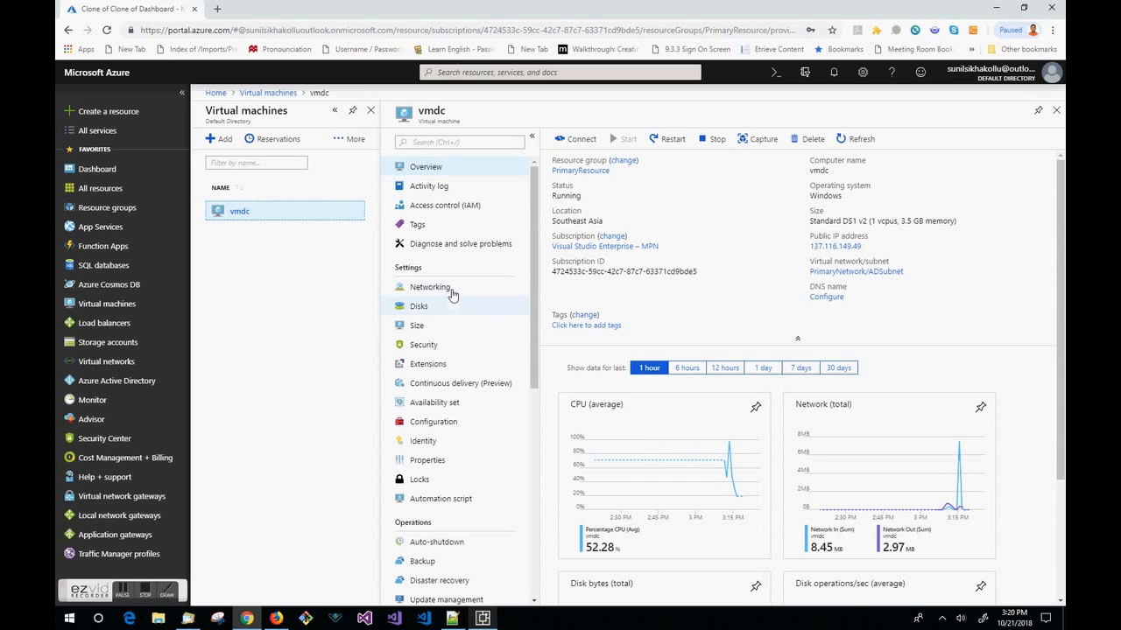
{"action": "left_click", "coordinate": [451, 289]}
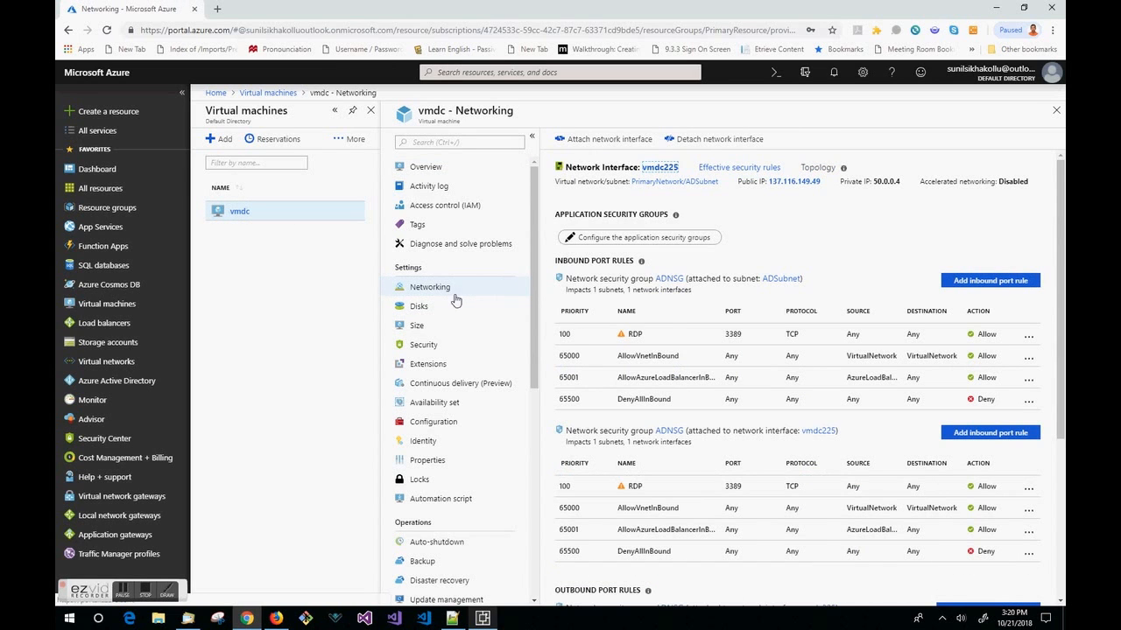
{"action": "left_click", "coordinate": [657, 168]}
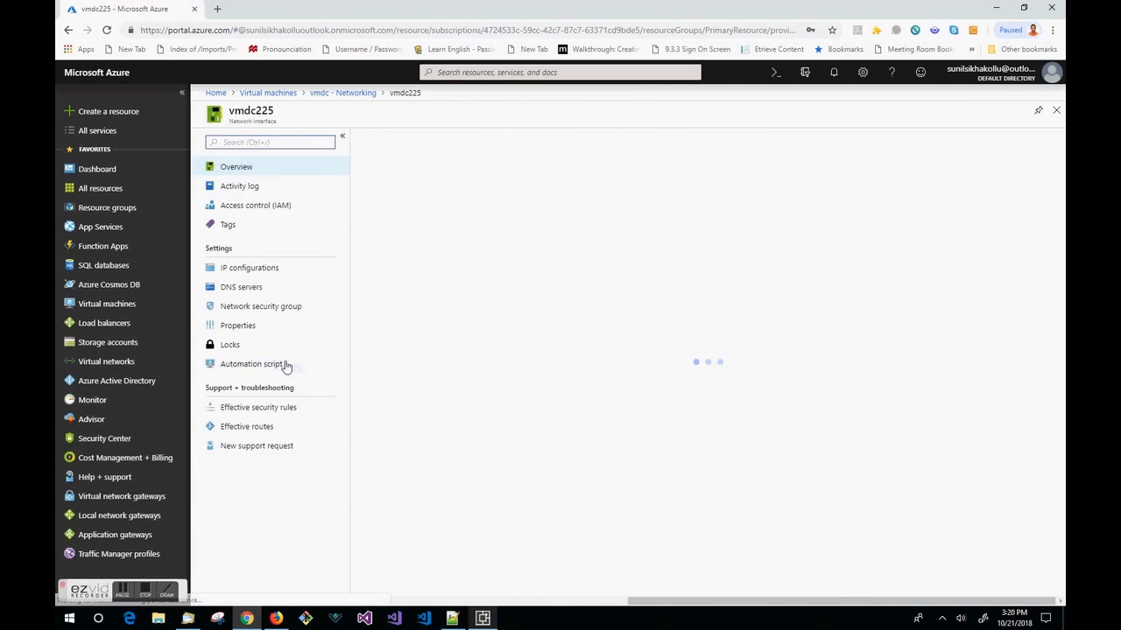
{"action": "left_click", "coordinate": [285, 272]}
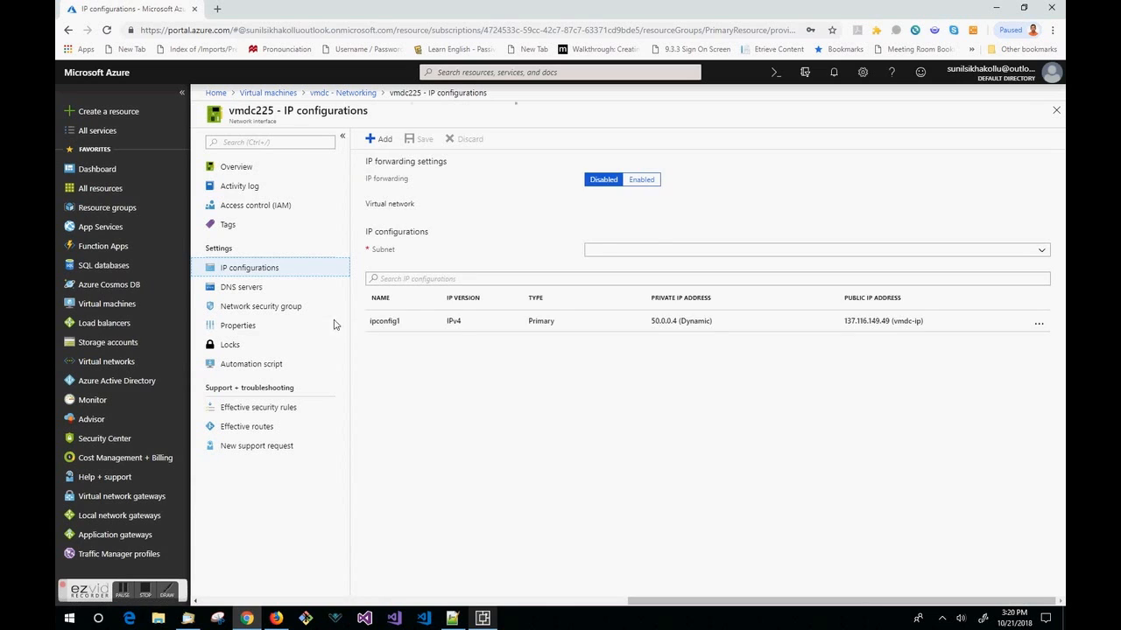
{"action": "left_click", "coordinate": [601, 321]}
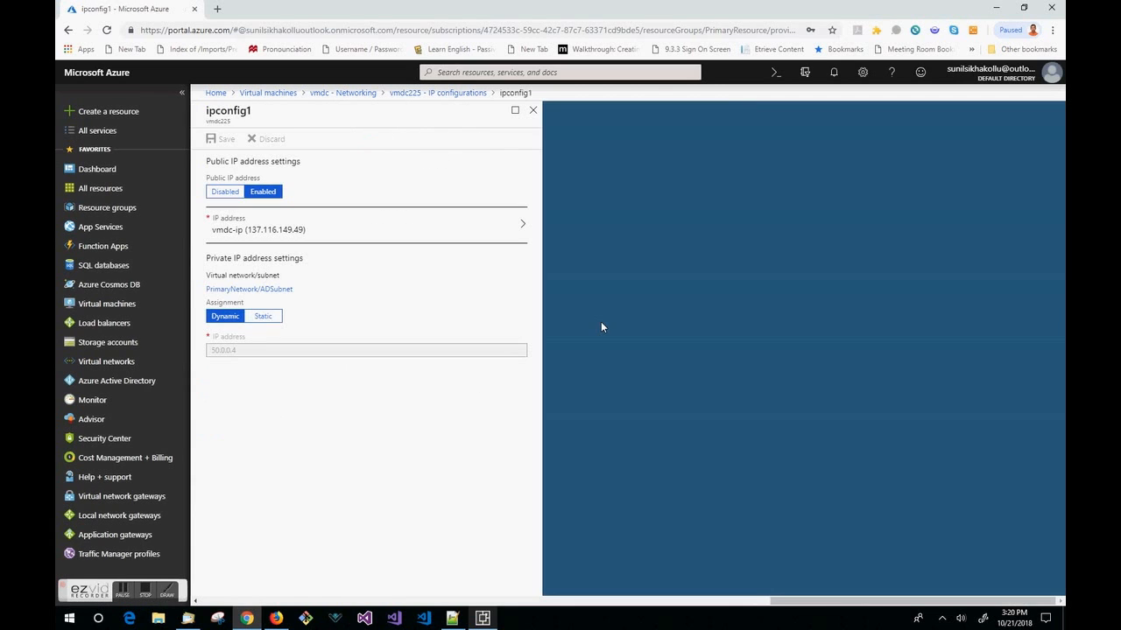
Set ipconfig1's private IP address 50.0.0.4 to static assignment, save it and check the saving progress in the notifications
{"action": "left_click", "coordinate": [262, 324]}
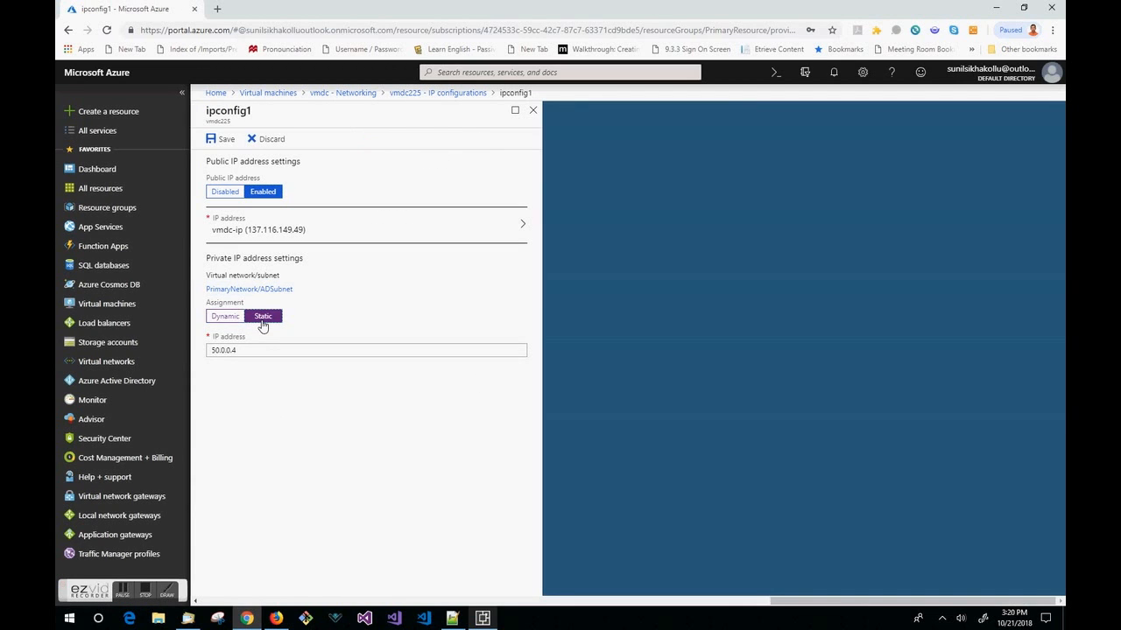
{"action": "left_click", "coordinate": [225, 140]}
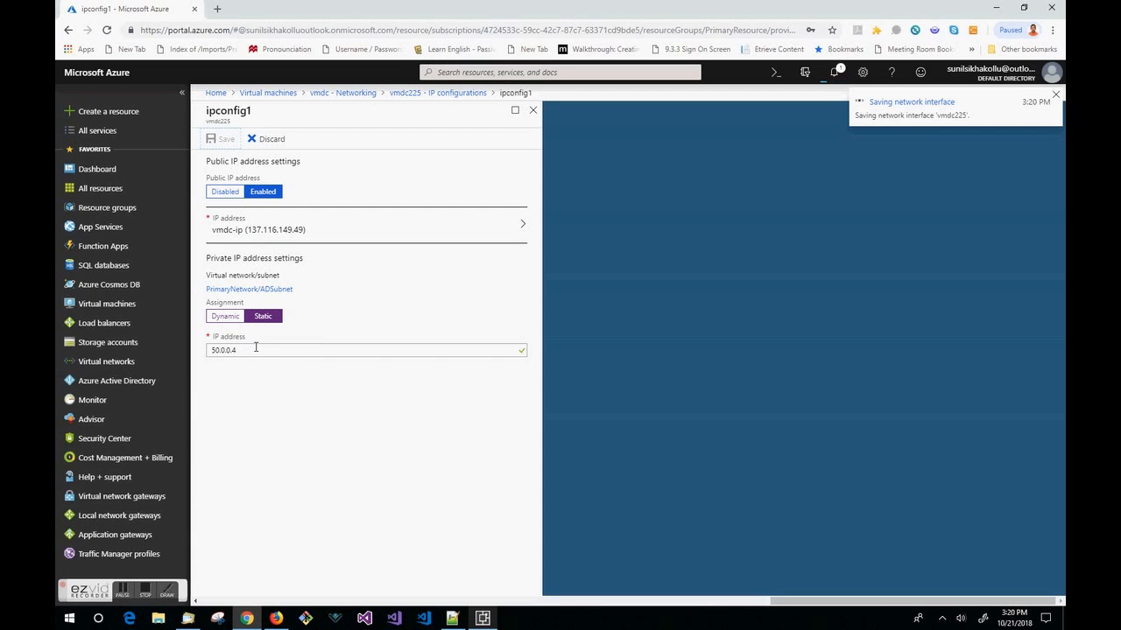
{"action": "left_click_drag", "start_coordinate": [253, 350], "coordinate": [201, 360]}
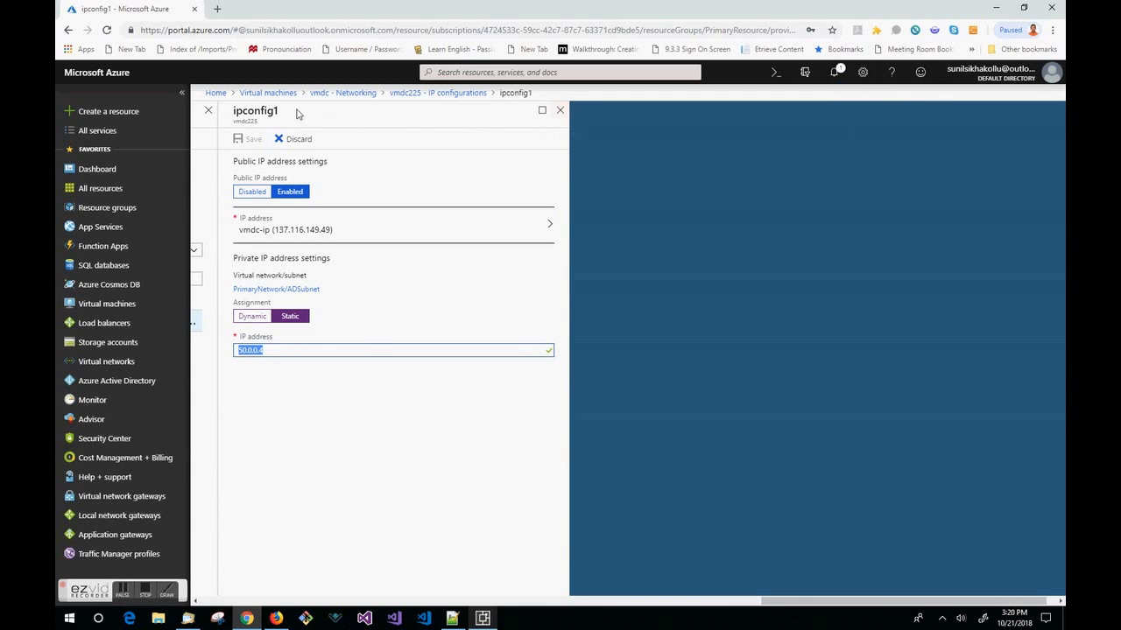
{"action": "left_click", "coordinate": [836, 77]}
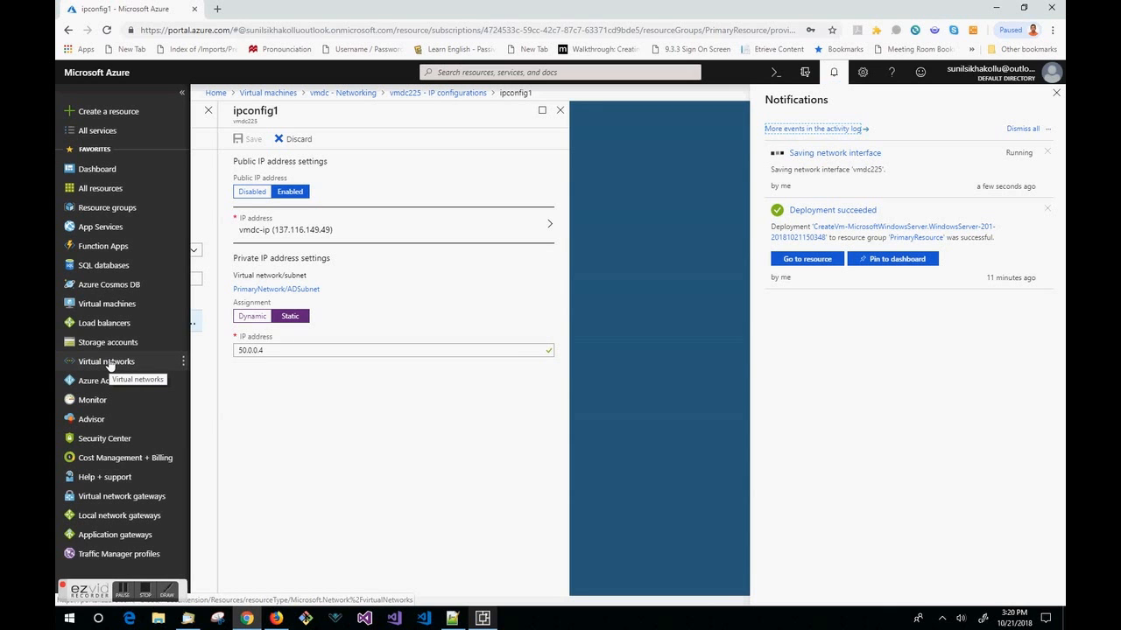
Set the DNS servers of the PrimaryNetwork virtual network to custom with the address 50.0.0.4 and save
{"action": "left_click", "coordinate": [108, 364]}
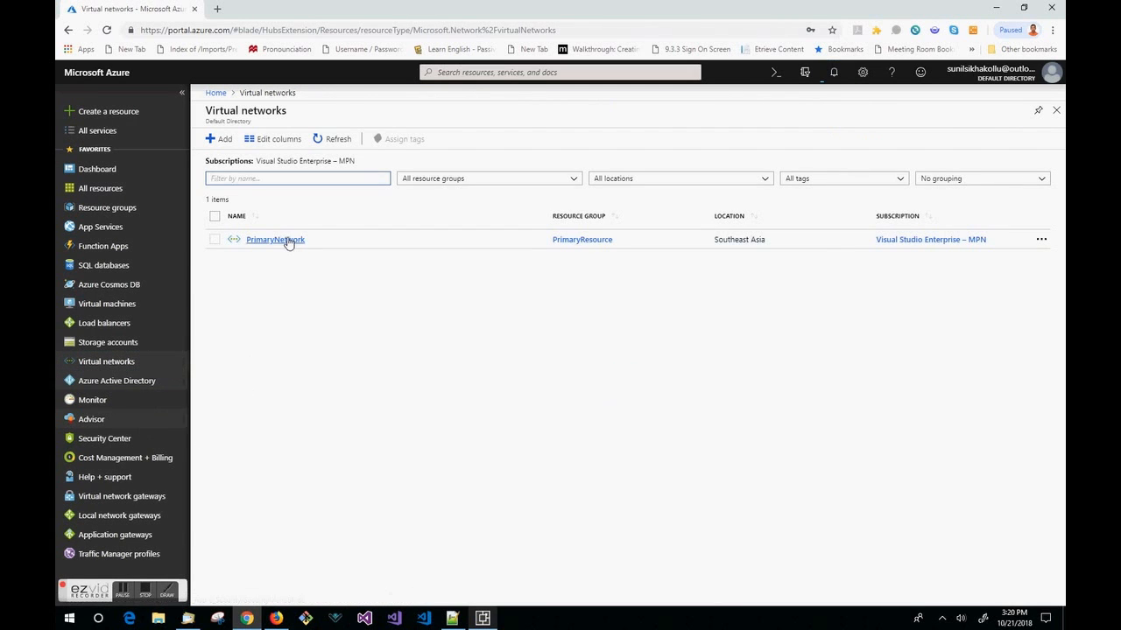
{"action": "left_click", "coordinate": [275, 239]}
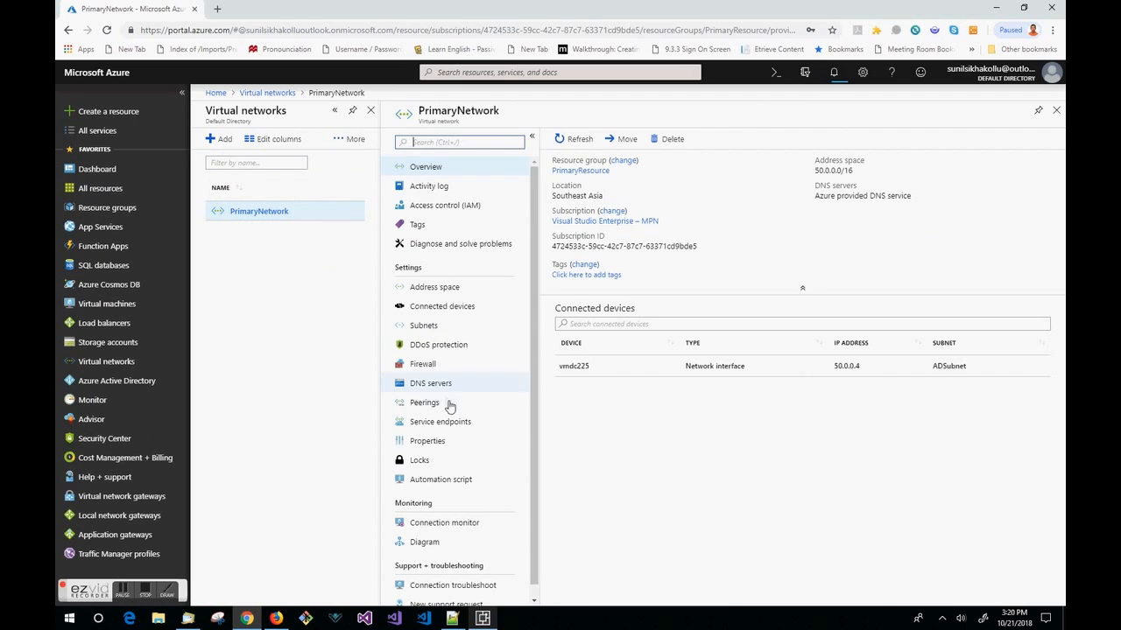
{"action": "left_click", "coordinate": [457, 388]}
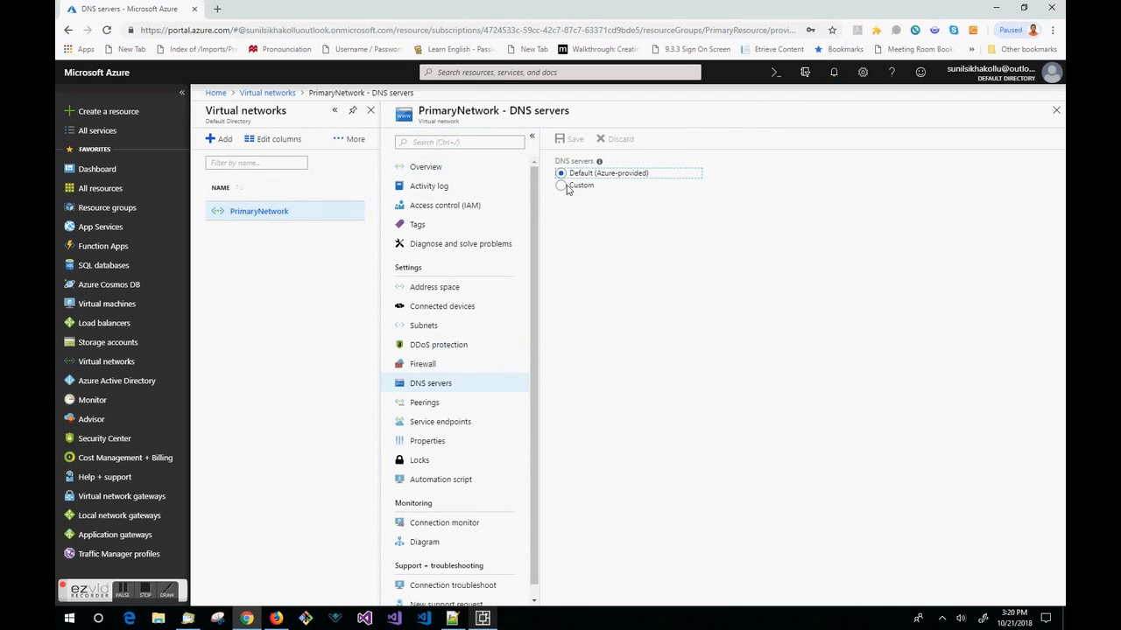
{"action": "left_click", "coordinate": [561, 186]}
{"action": "left_click", "coordinate": [624, 243]}
{"action": "type", "text": "50.0.0.4"}
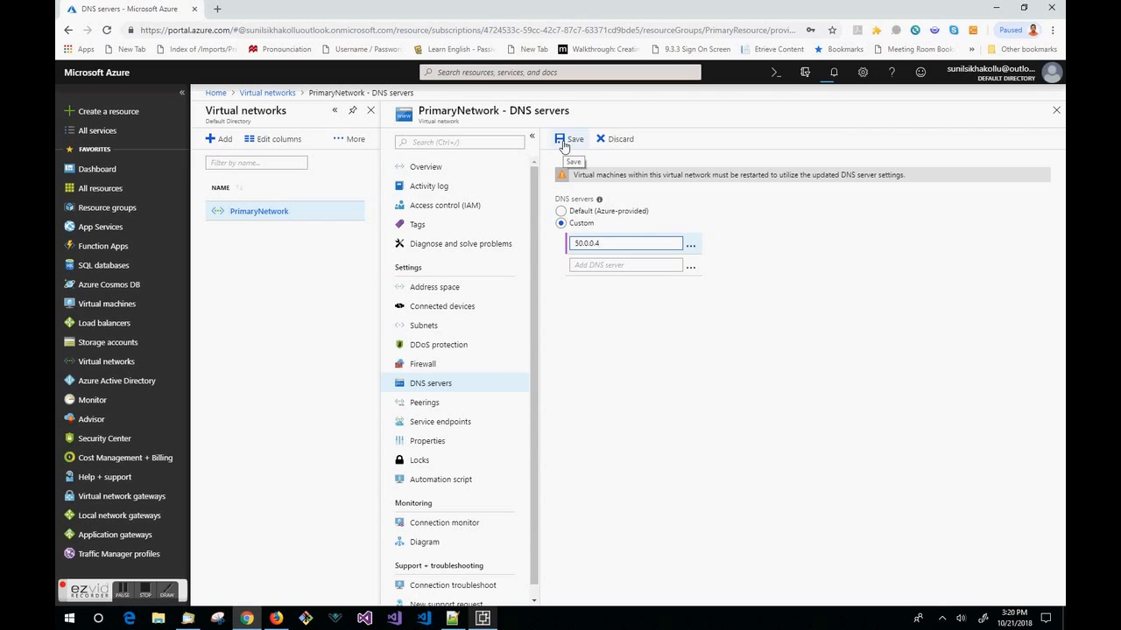
{"action": "left_click", "coordinate": [563, 145]}
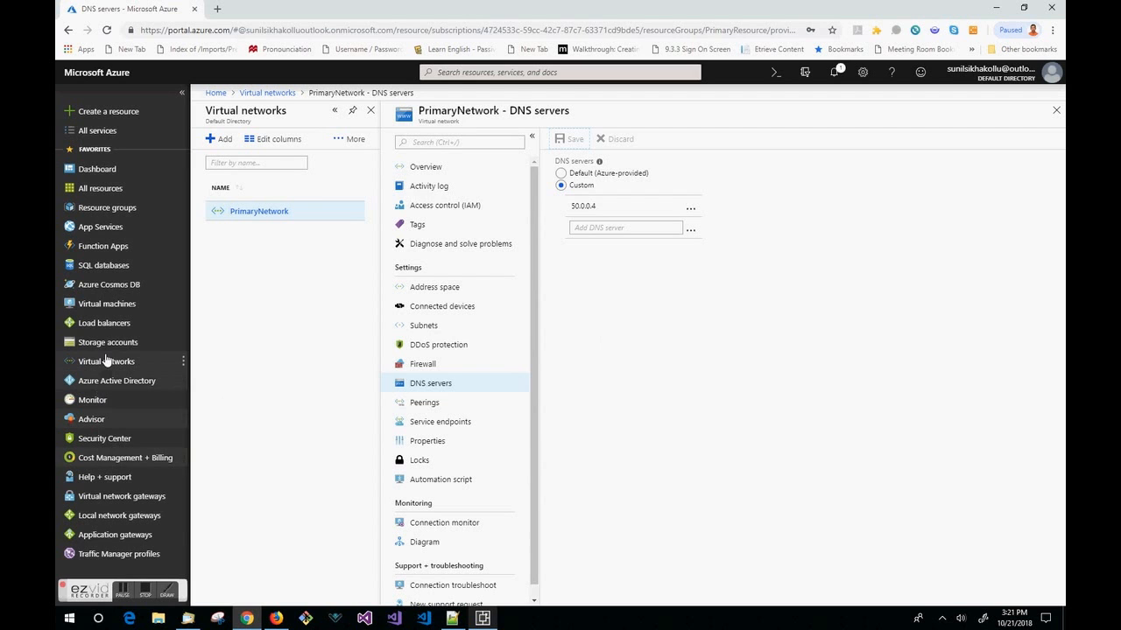
Check vmdc's overview and connect to the machine through Remote Desktop, entering the account password and accepting the untrusted certificate
{"action": "left_click", "coordinate": [122, 310]}
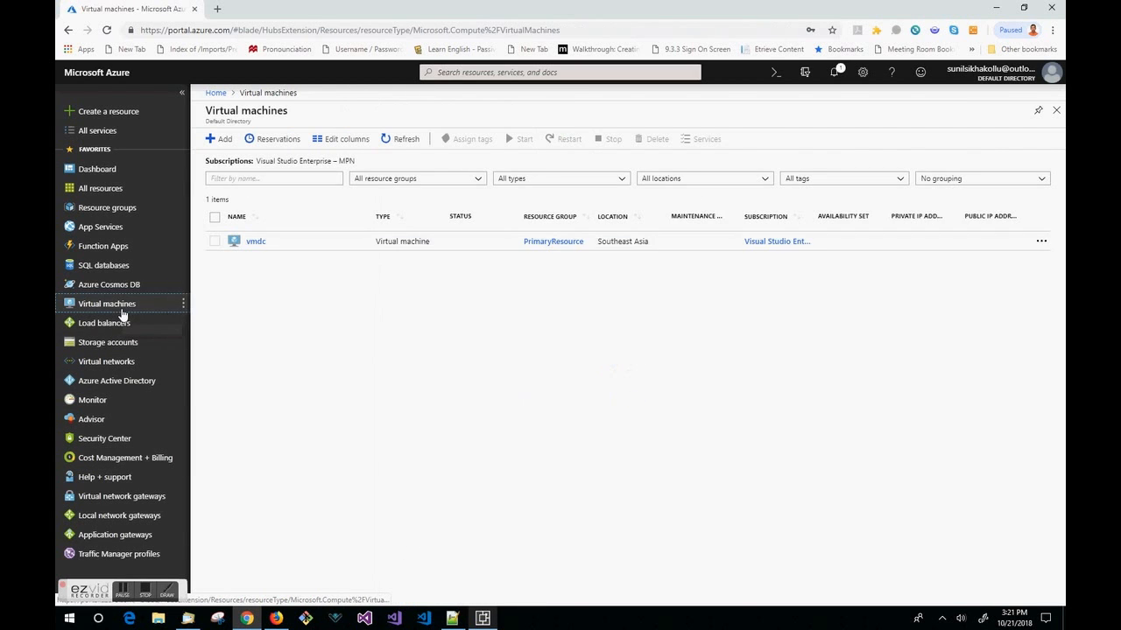
{"action": "left_click", "coordinate": [252, 244]}
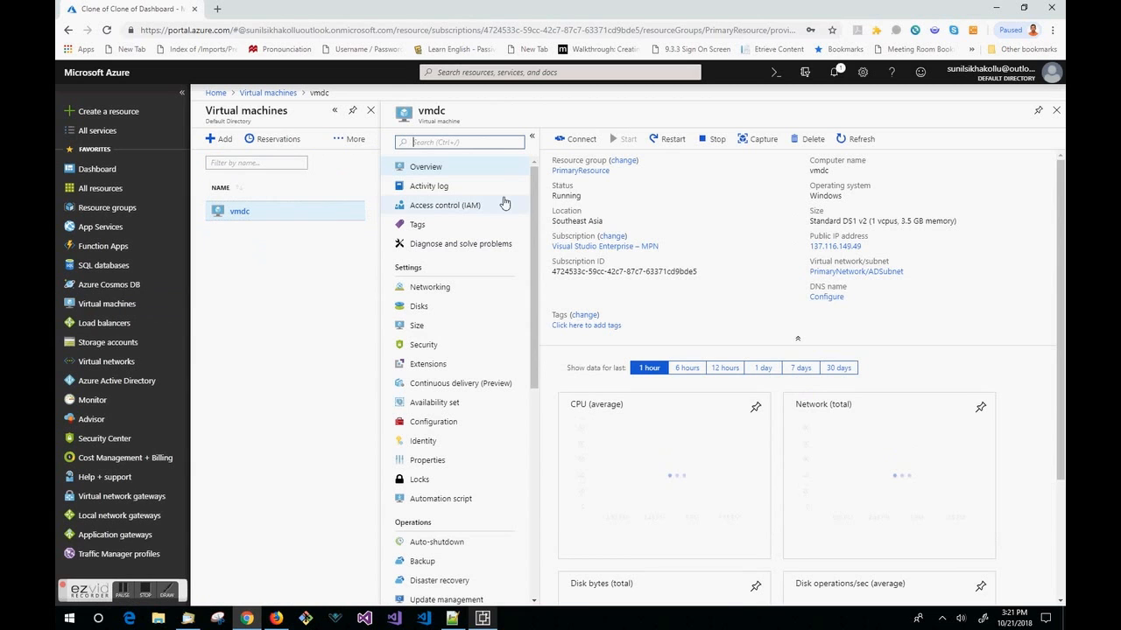
{"action": "key", "text": "super+r"}
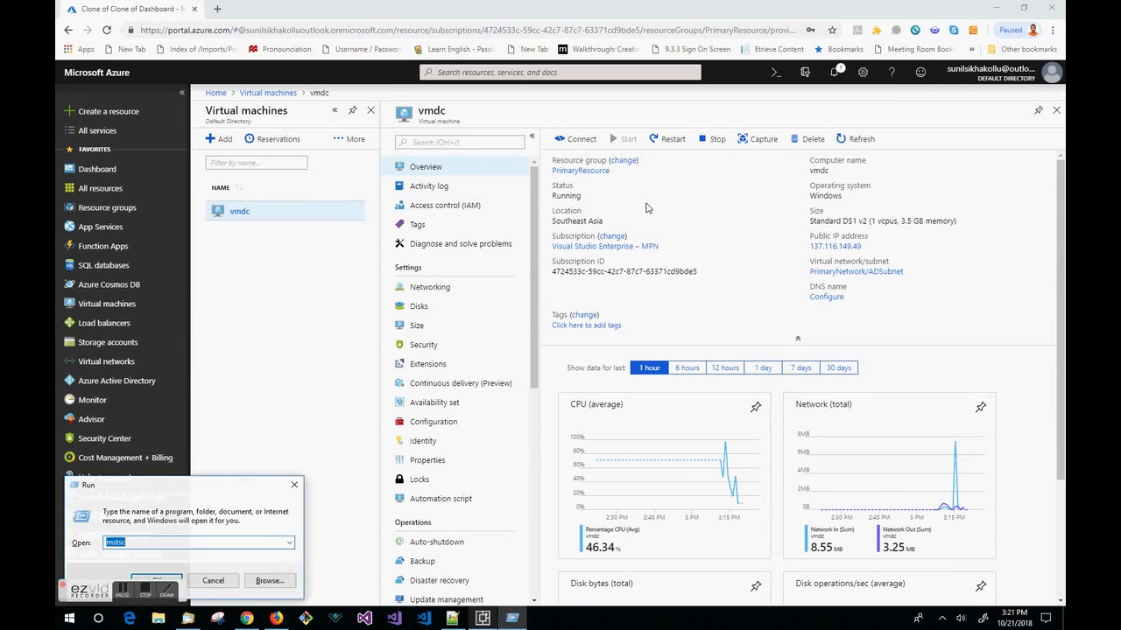
{"action": "key", "text": "Return"}
{"action": "left_click", "coordinate": [604, 253]}
{"action": "type", "text": "P"}
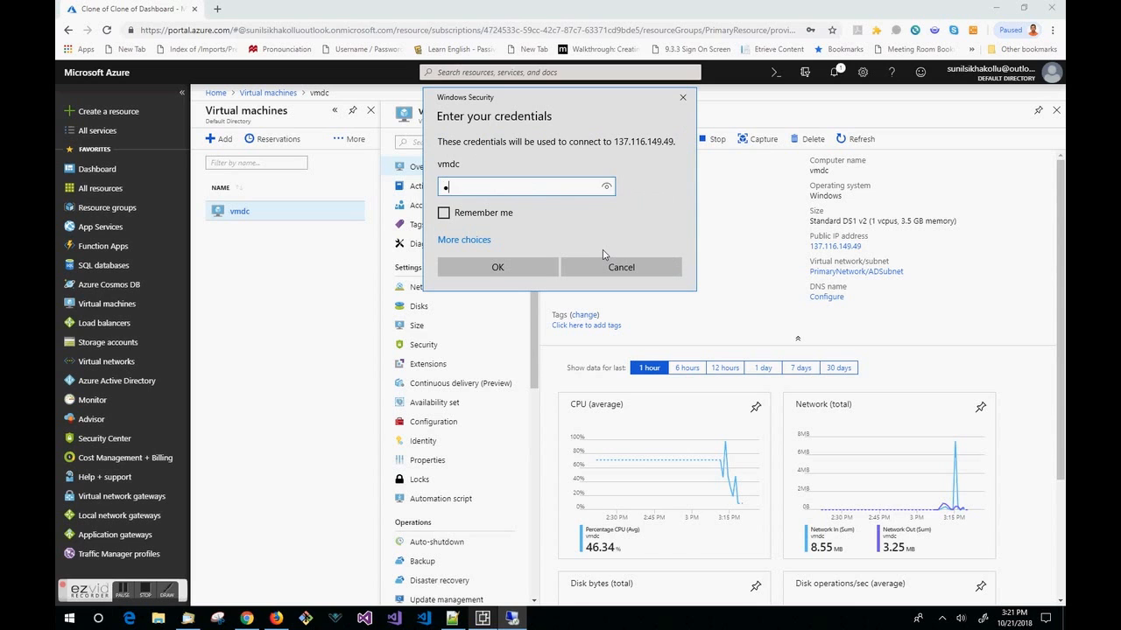
{"action": "type", "text": "•••"}
{"action": "key", "text": "Return"}
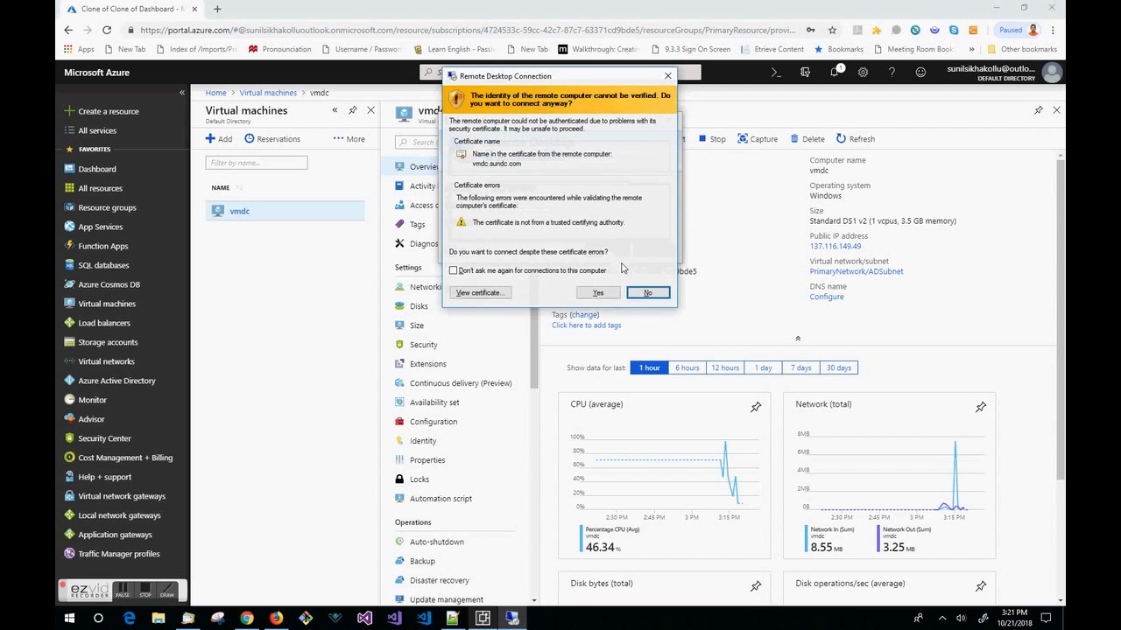
{"action": "left_click", "coordinate": [599, 292]}
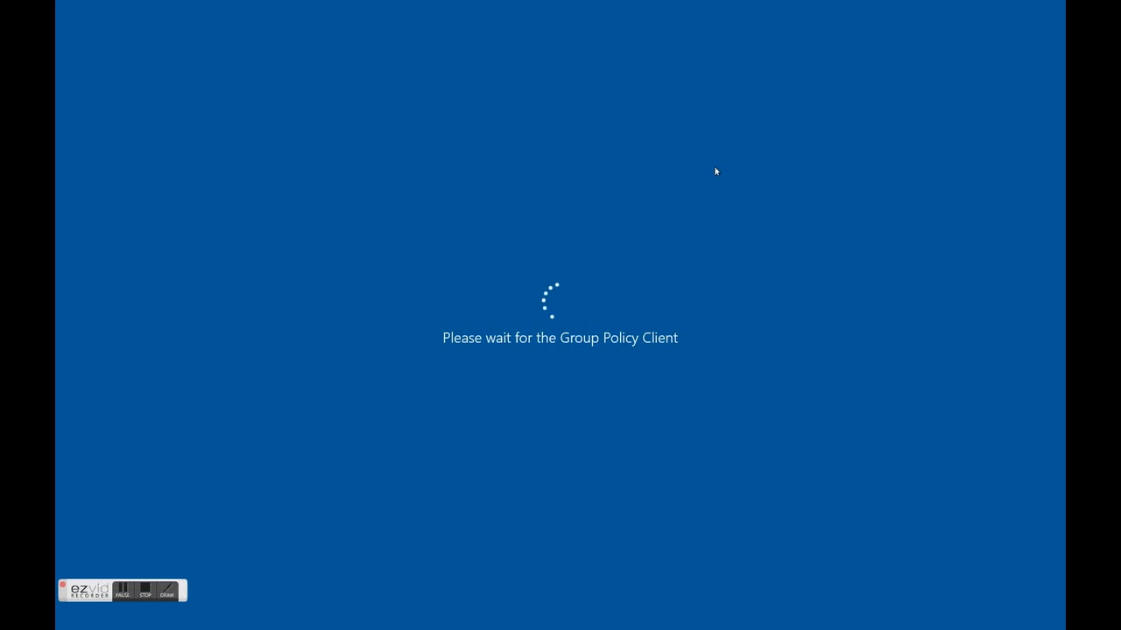
{"action": "left_click", "coordinate": [123, 590]}
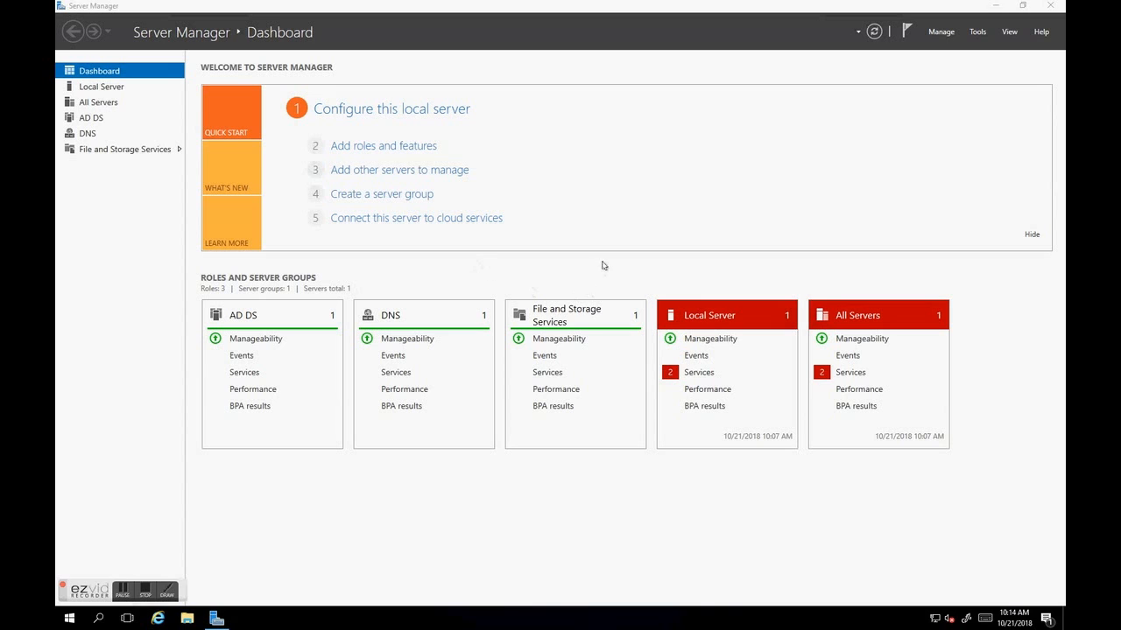
Open Active Directory Users and Computers on the server, maximize its window and expand the sundc.com domain
{"action": "left_click", "coordinate": [977, 33]}
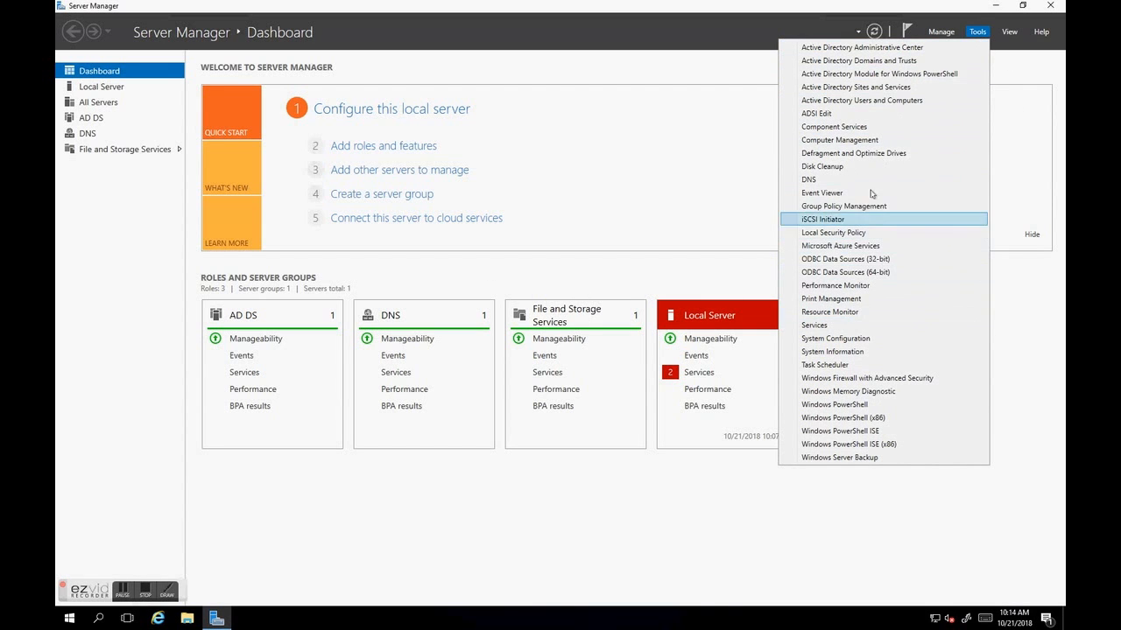
{"action": "left_click", "coordinate": [902, 101]}
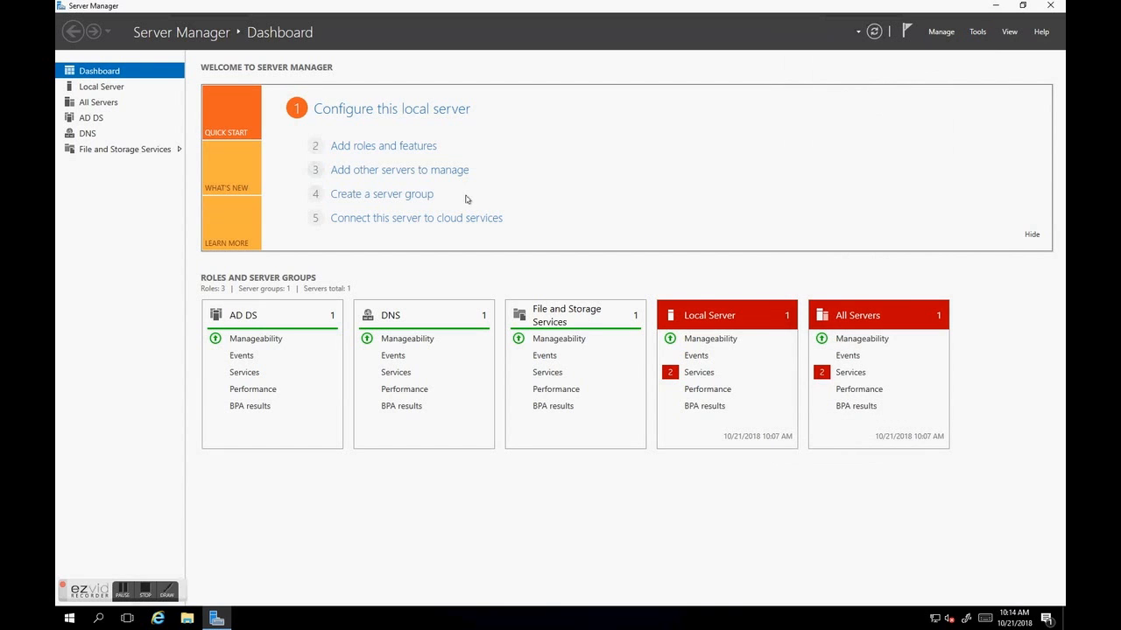
{"action": "left_click", "coordinate": [977, 32]}
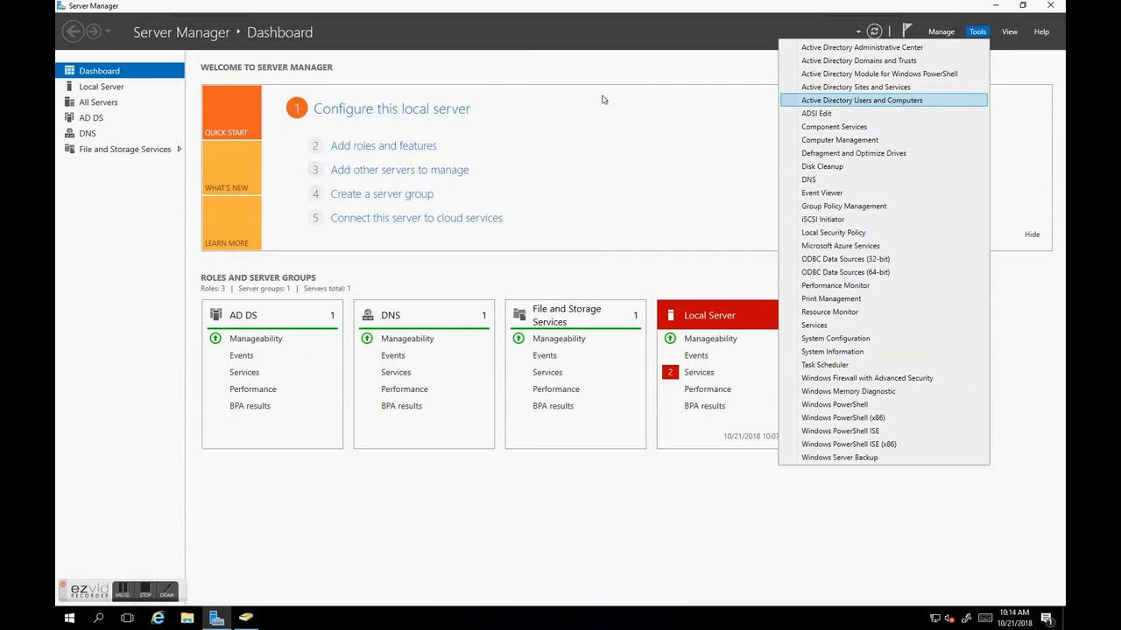
{"action": "left_click", "coordinate": [247, 618]}
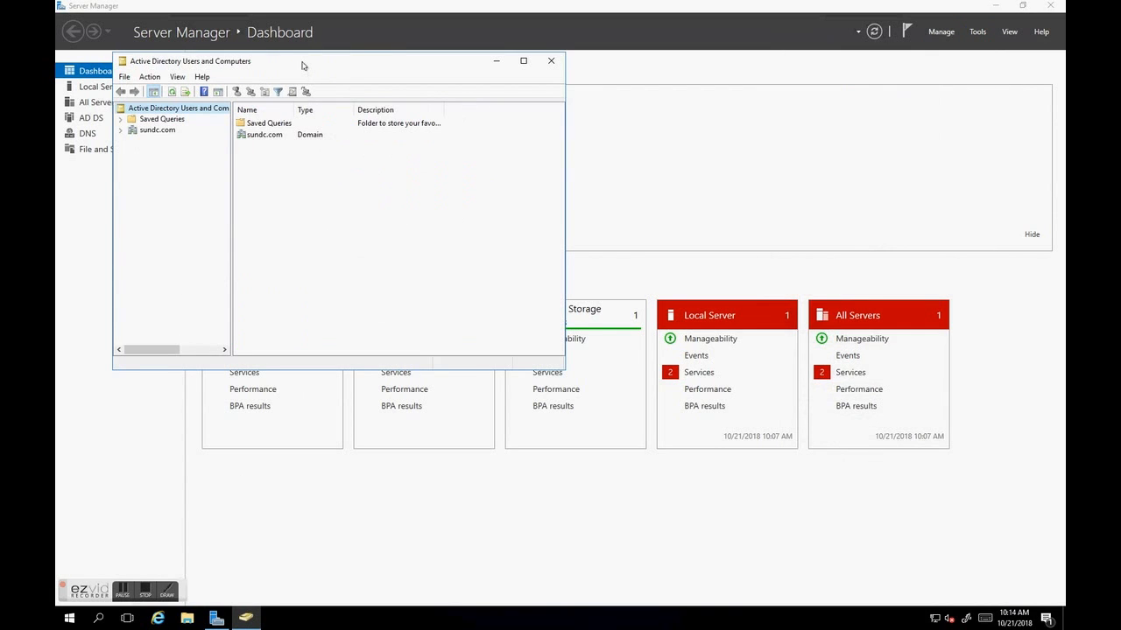
{"action": "double_click", "coordinate": [303, 63]}
{"action": "left_click", "coordinate": [77, 74]}
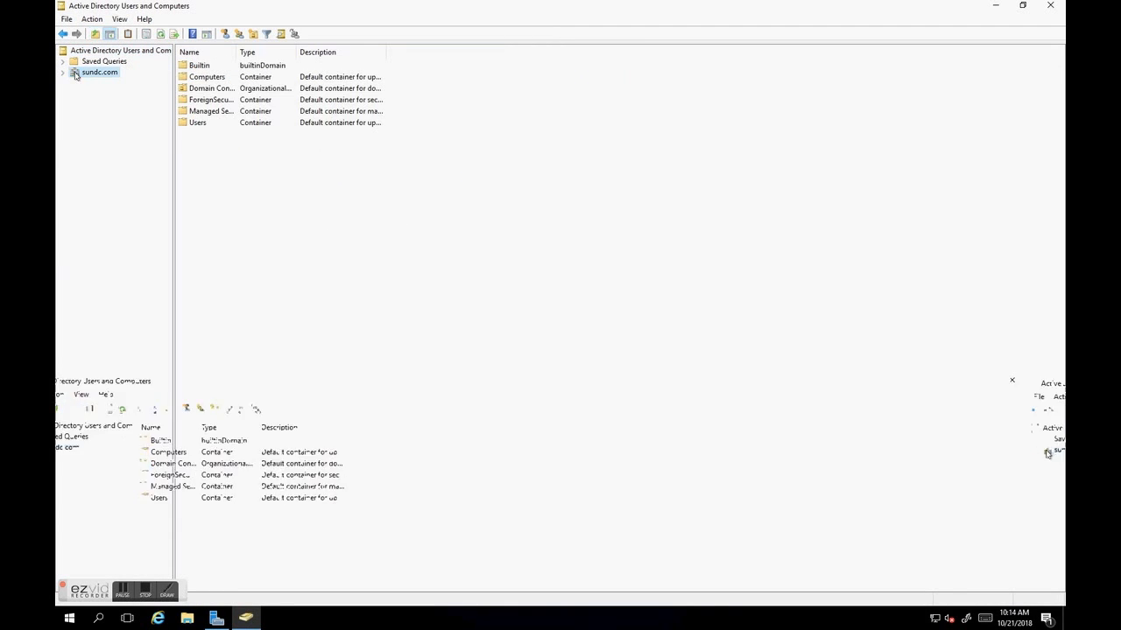
{"action": "left_click", "coordinate": [63, 73]}
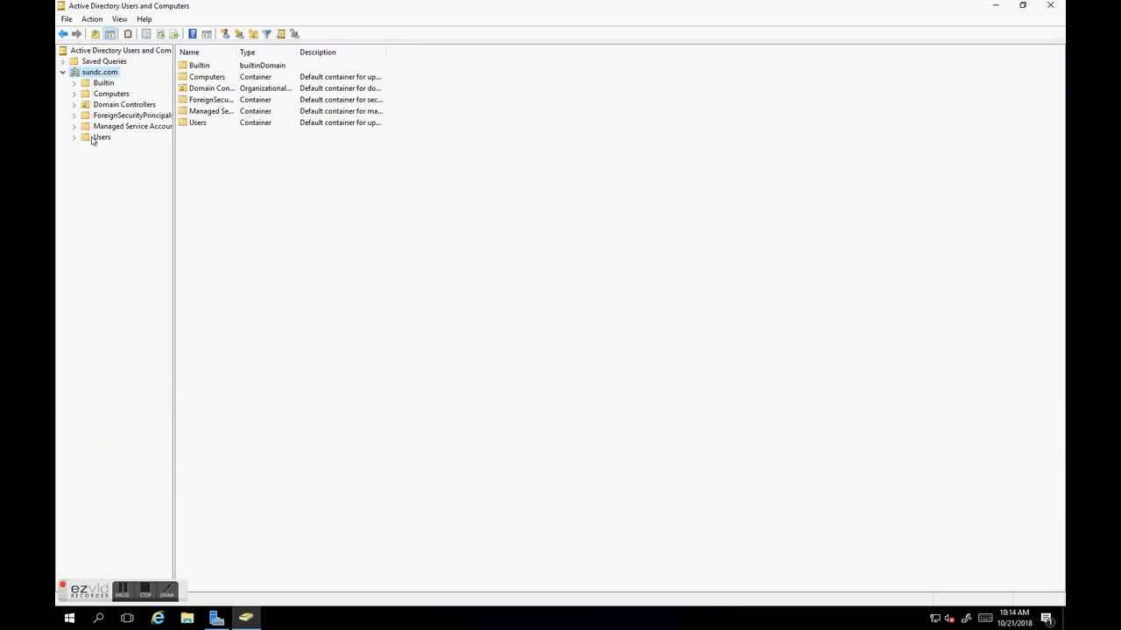
Examine the group memberships of the vmdc account in the Users container and close its properties without changes
{"action": "left_click", "coordinate": [100, 137]}
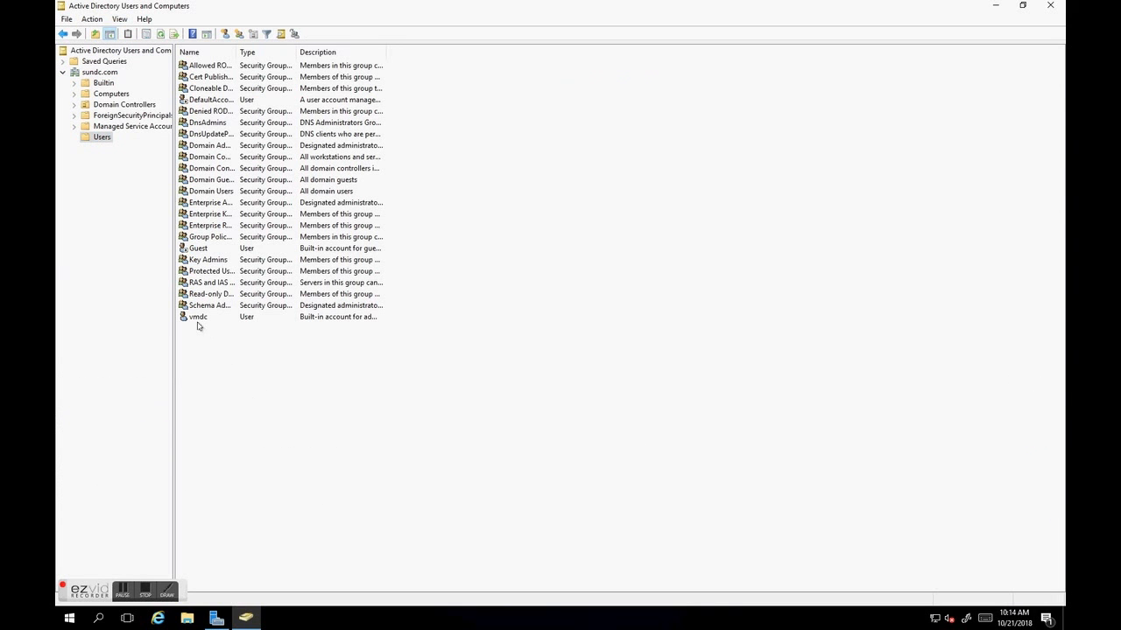
{"action": "double_click", "coordinate": [194, 319]}
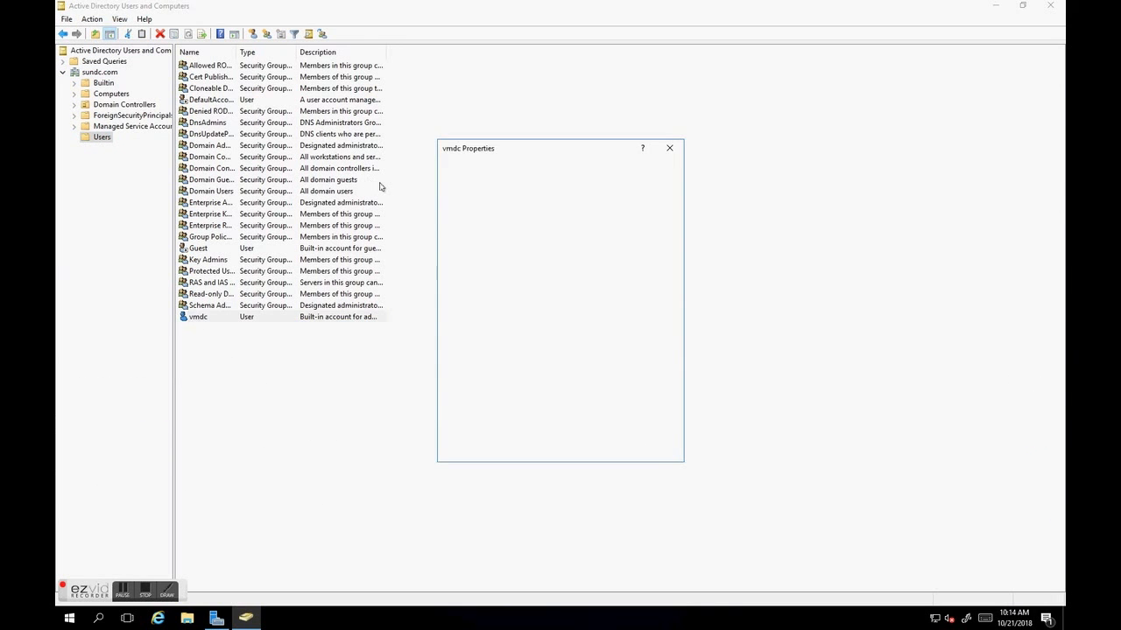
{"action": "left_click", "coordinate": [473, 168]}
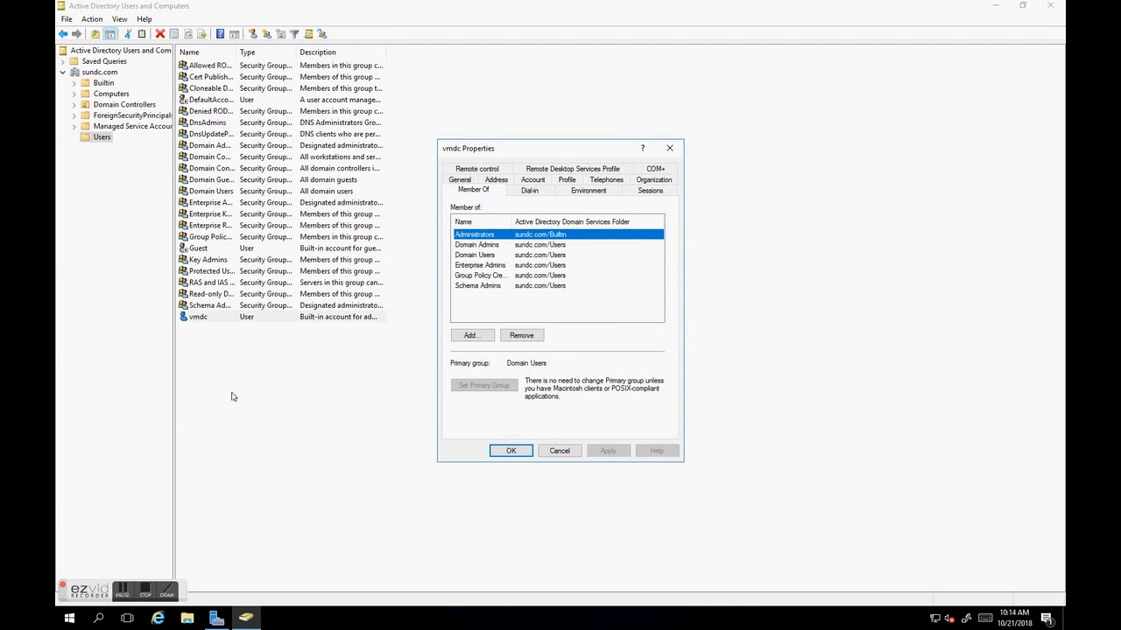
{"action": "left_click", "coordinate": [560, 451]}
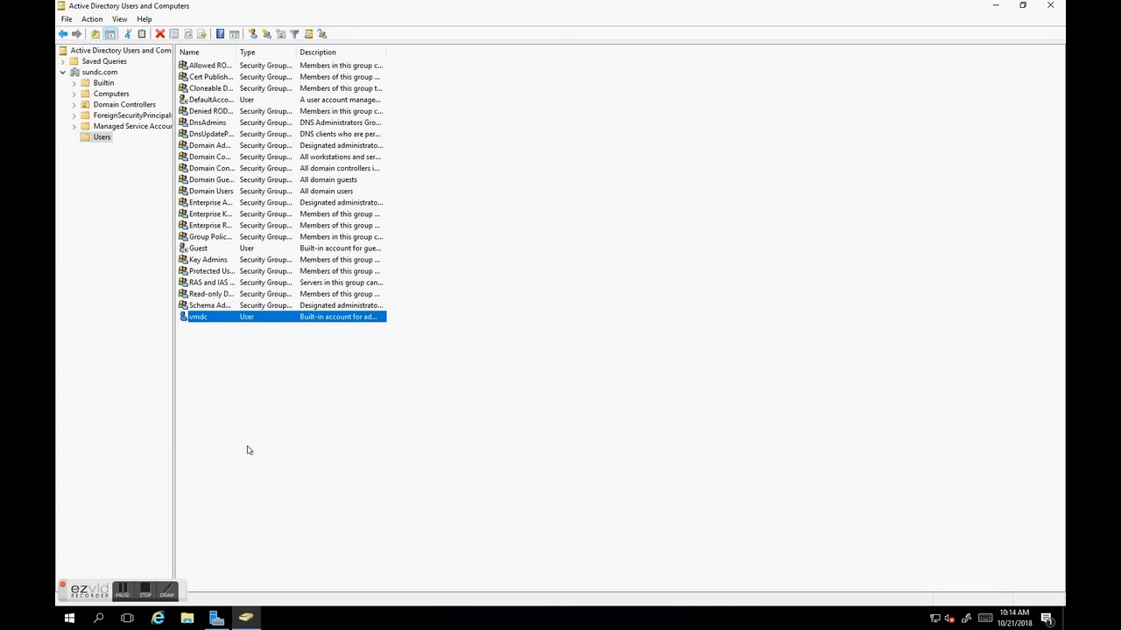
{"action": "left_click", "coordinate": [128, 598]}
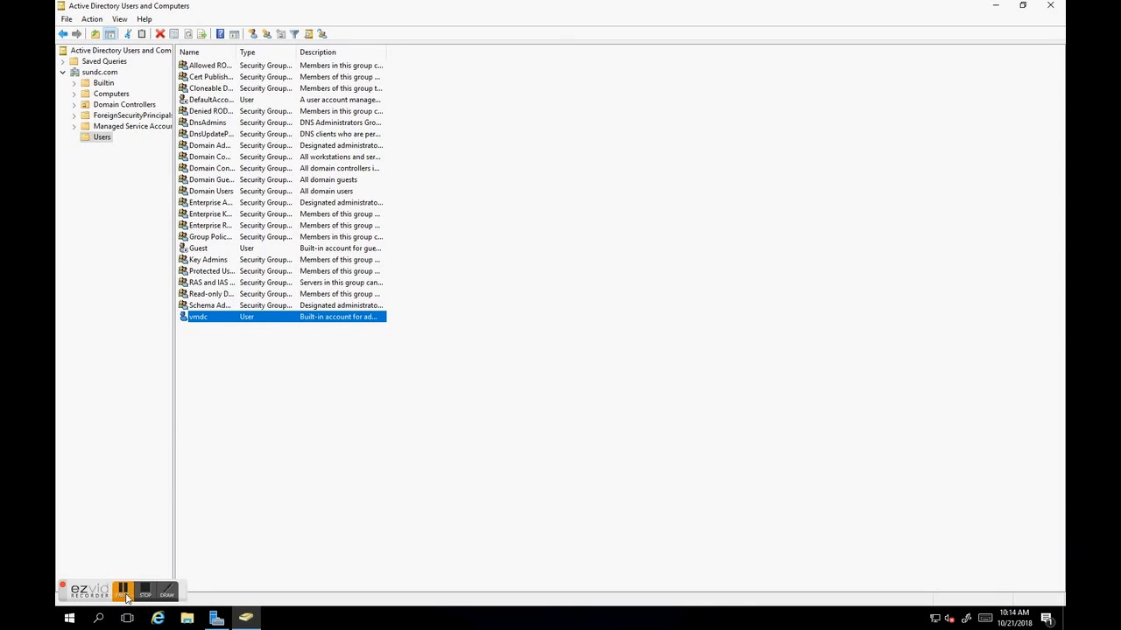